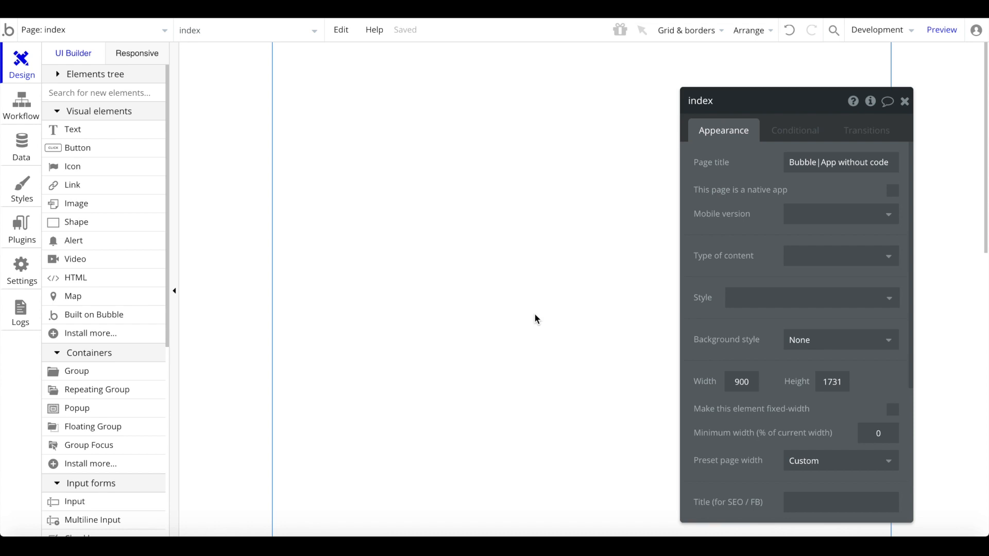
- Create a new data type named Bycicle
left_click(908, 103)
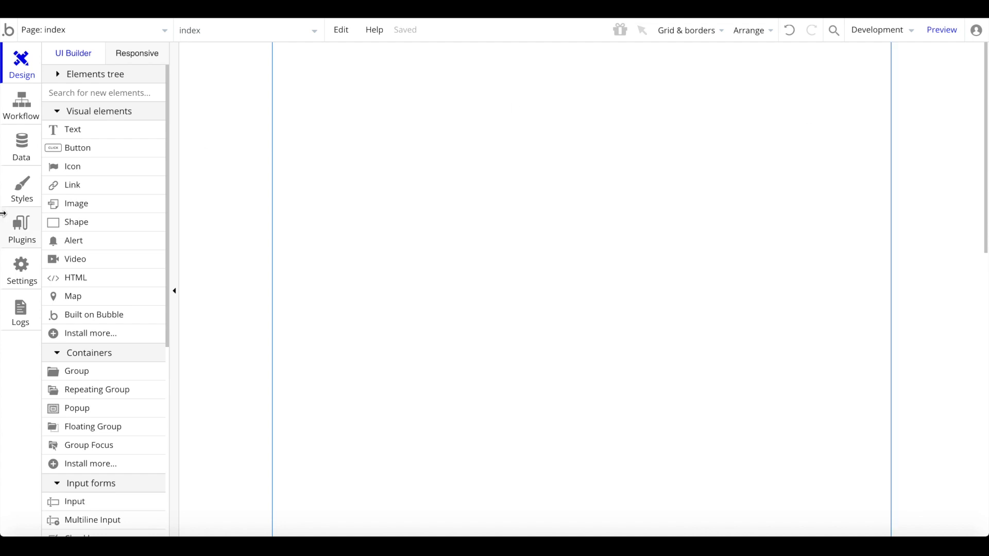
left_click(22, 146)
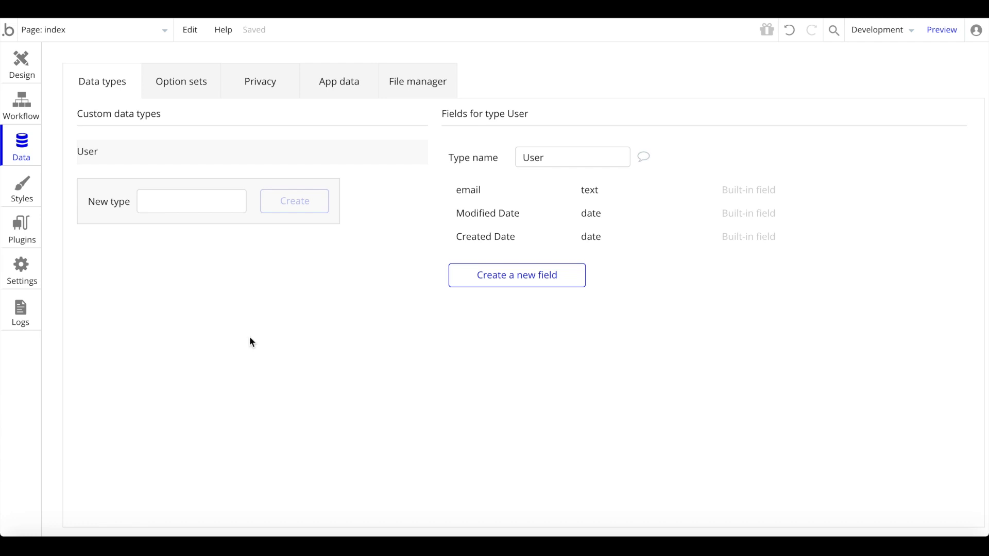
left_click(192, 203)
type("Bycicle")
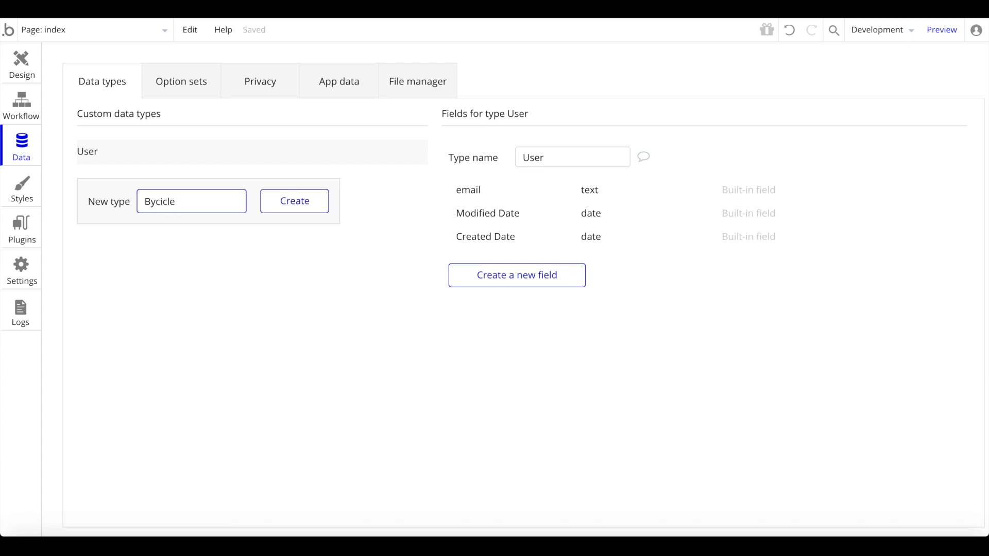
key("Return")
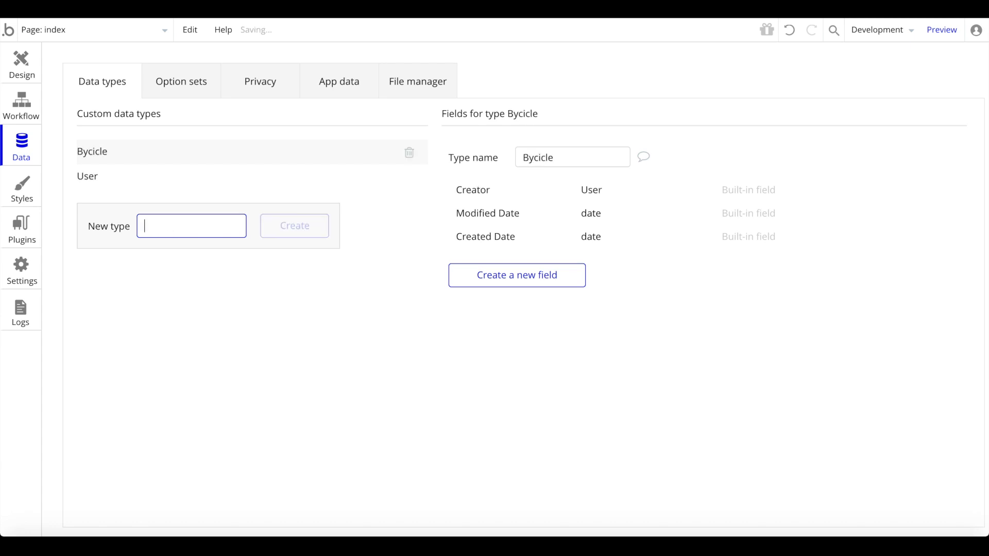
- Add text fields 'Model Name' and 'Description' to Bycicle
left_click(545, 268)
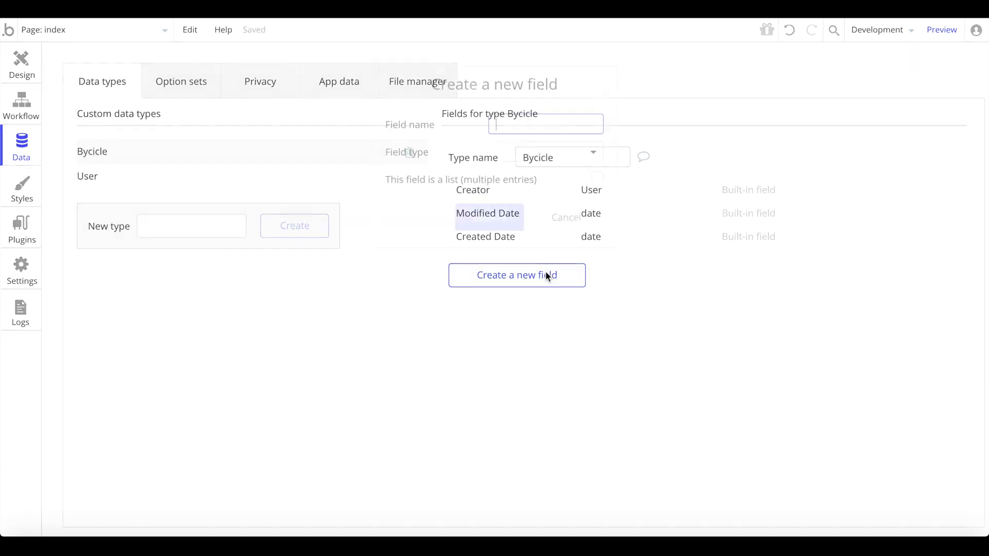
left_click(555, 154)
left_click(536, 176)
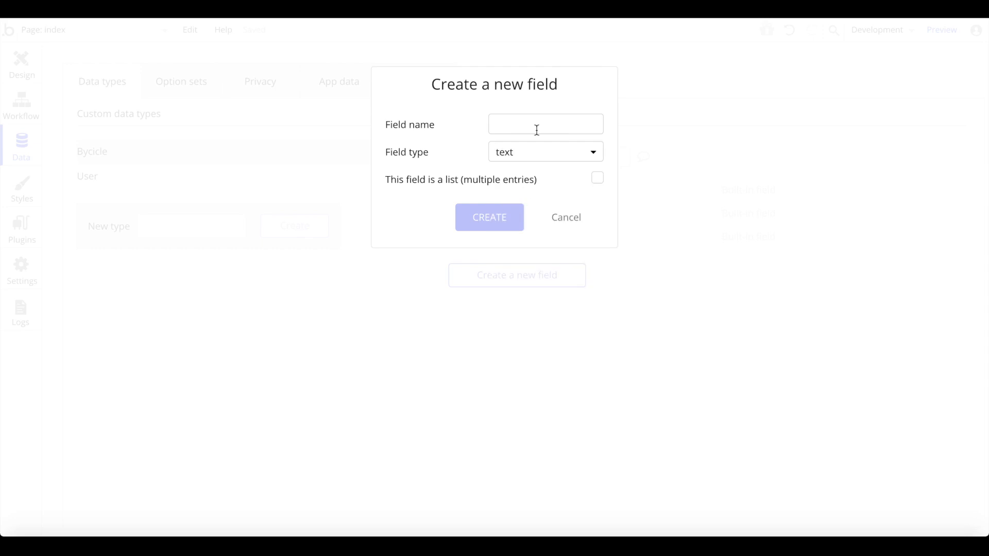
left_click(534, 128)
type("Model NAme")
key("BackSpace")
key("BackSpace")
key("BackSpace")
type("ame")
left_click(508, 227)
left_click(488, 304)
type("Description")
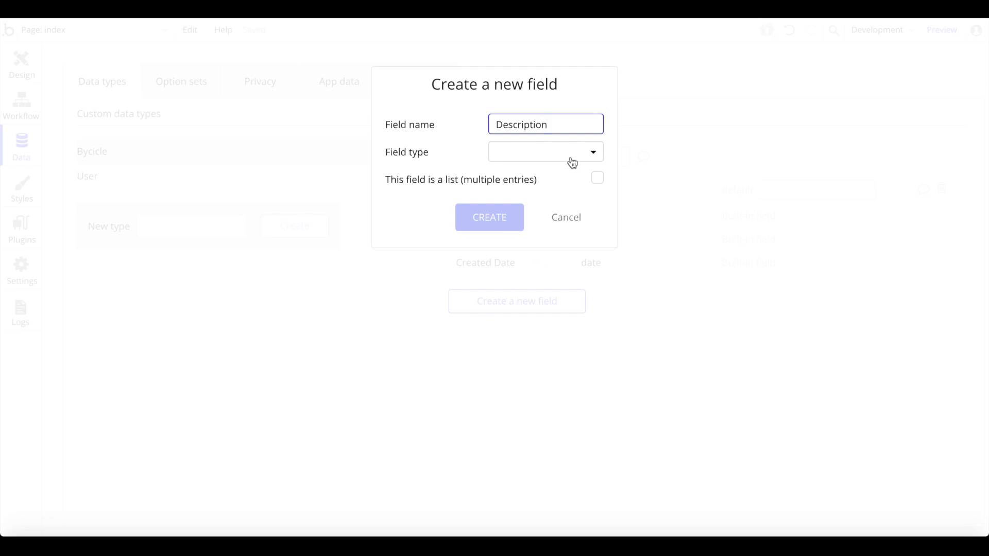
left_click(566, 153)
left_click(508, 175)
left_click(489, 217)
- Add an 'image' field of type image and a 'price' number field
left_click(533, 327)
type("image")
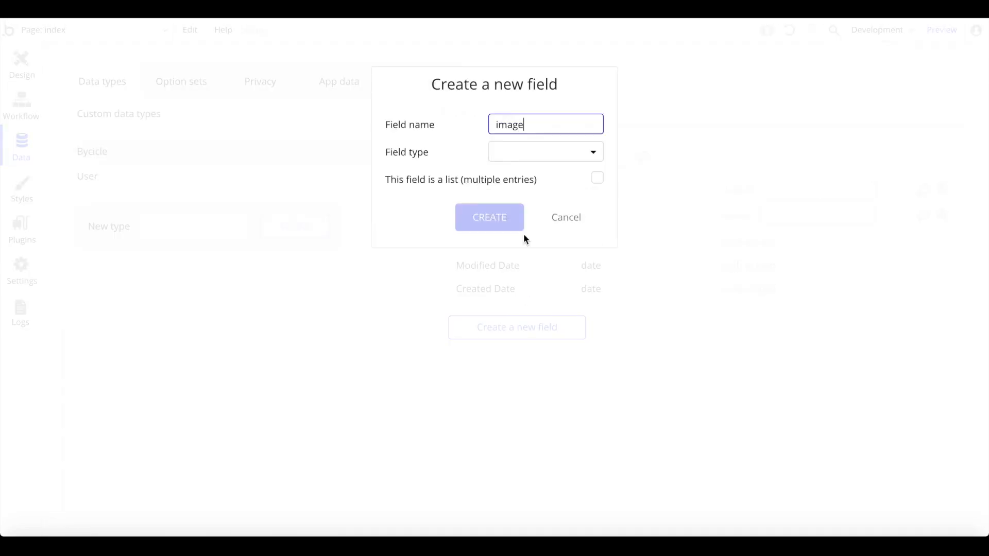
left_click(521, 155)
left_click(510, 339)
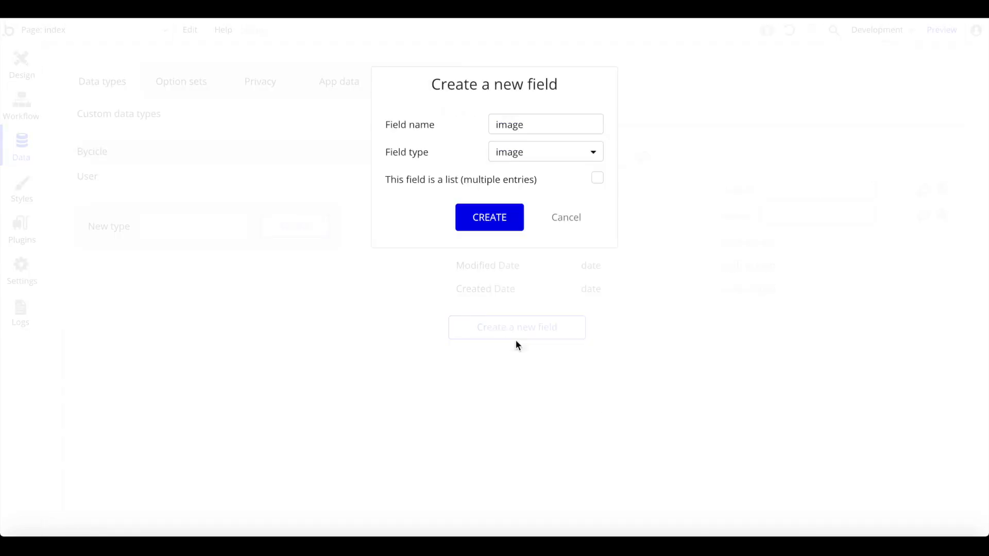
left_click(504, 217)
left_click(552, 355)
type("price")
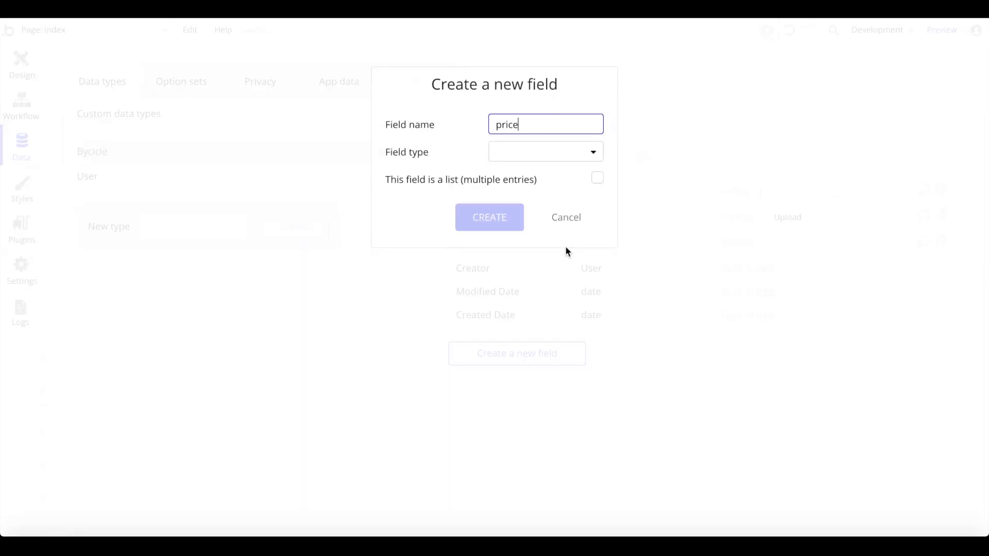
left_click(531, 149)
left_click(549, 195)
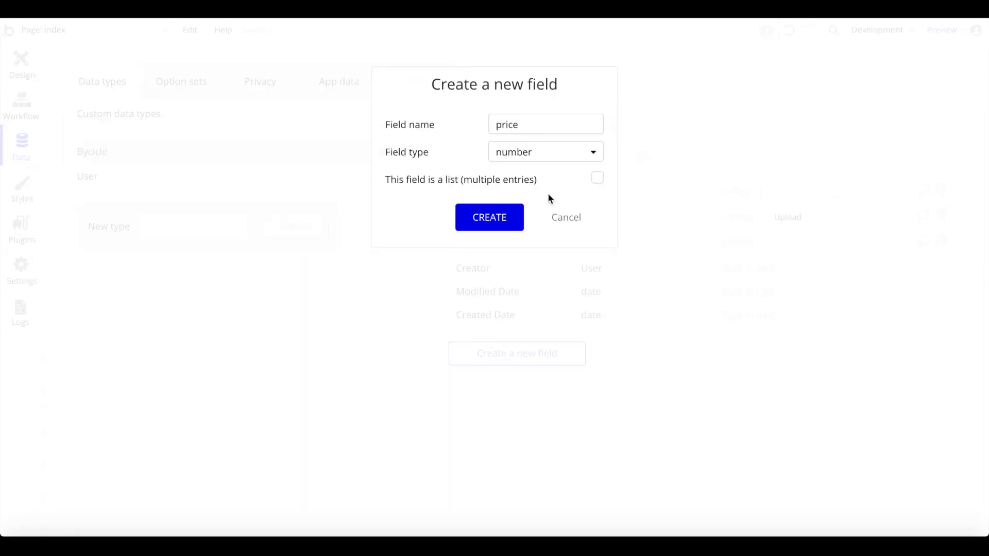
left_click(502, 222)
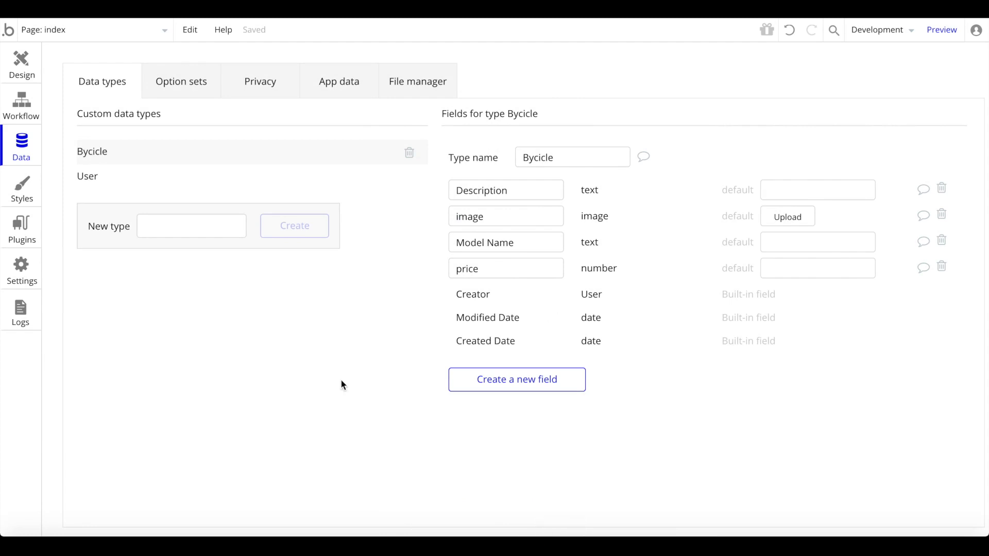
- Add a 'user' field of type User to Bycicle
left_click(545, 387)
type("user")
left_click(494, 125)
type("created")
key("BackSpace")
key("BackSpace")
key("BackSpace")
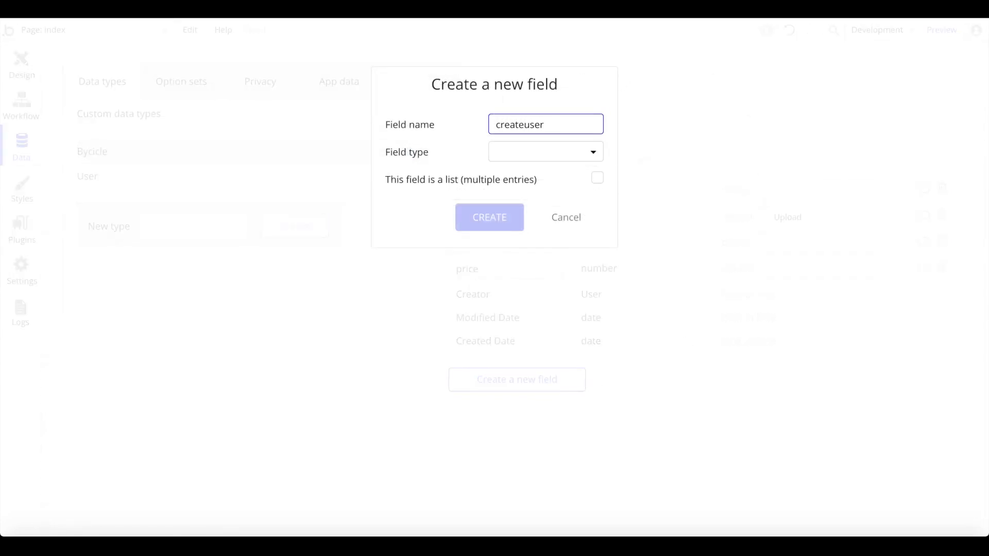
key("BackSpace")
key("BackSpace")
key("BackSpace")
key("BackSpace")
left_click(516, 155)
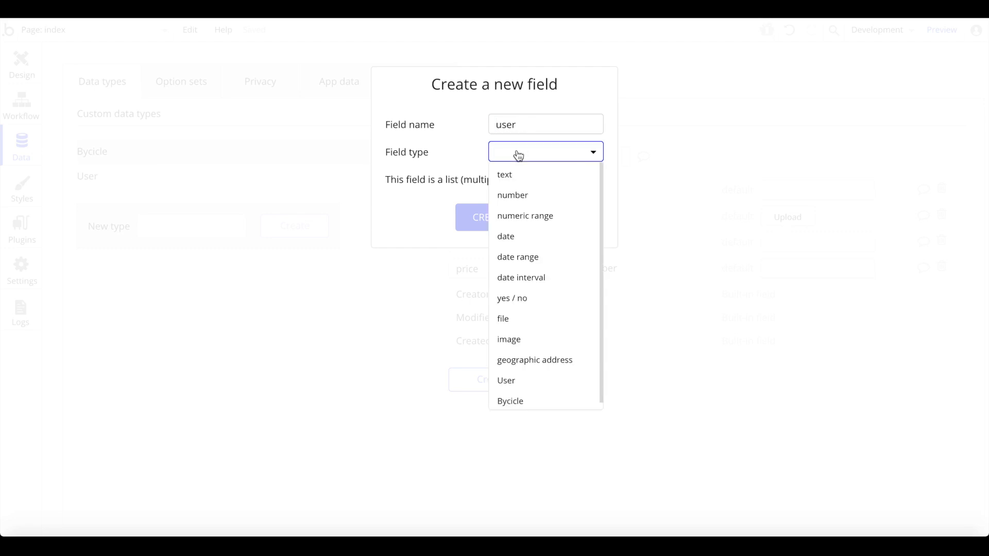
scroll(503, 308, "down", 1)
left_click(509, 375)
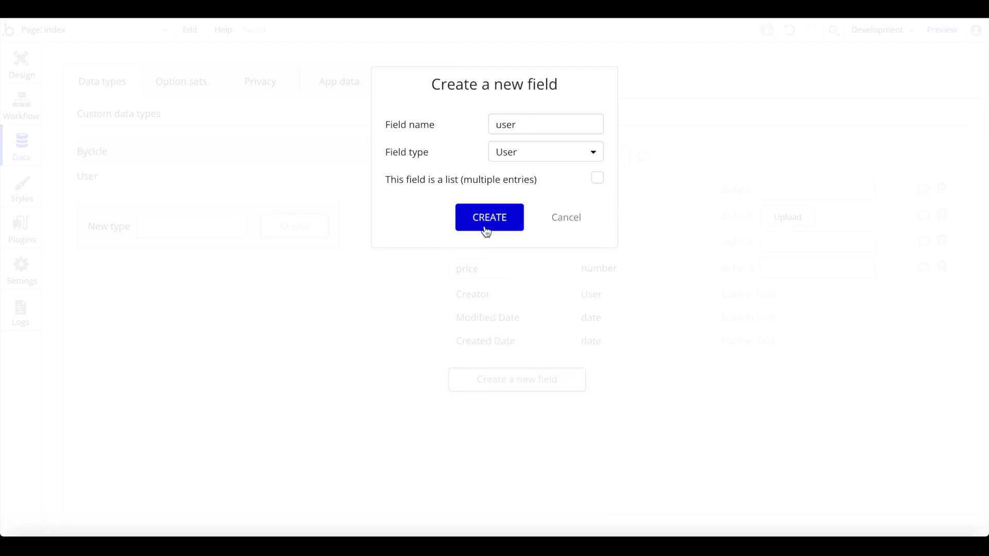
left_click(505, 211)
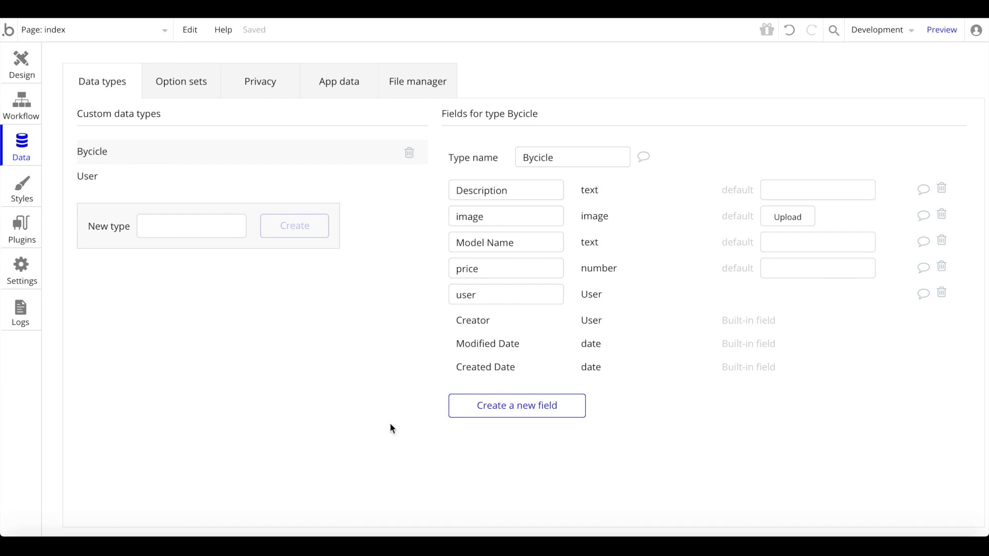
- Duplicate the Bycicle data type and name the copy BycicleAdmin
right_click(250, 156)
left_click(268, 165)
right_click(248, 150)
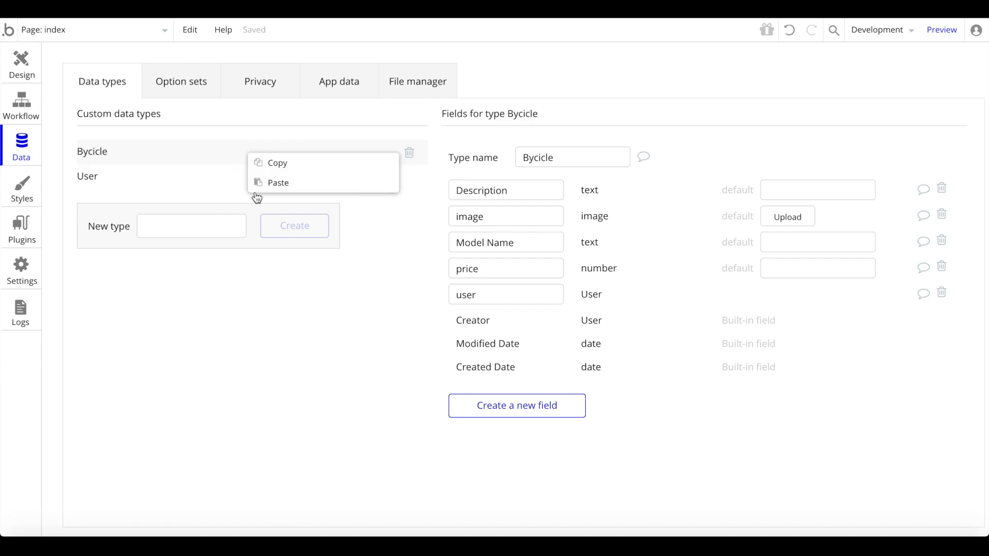
left_click(280, 183)
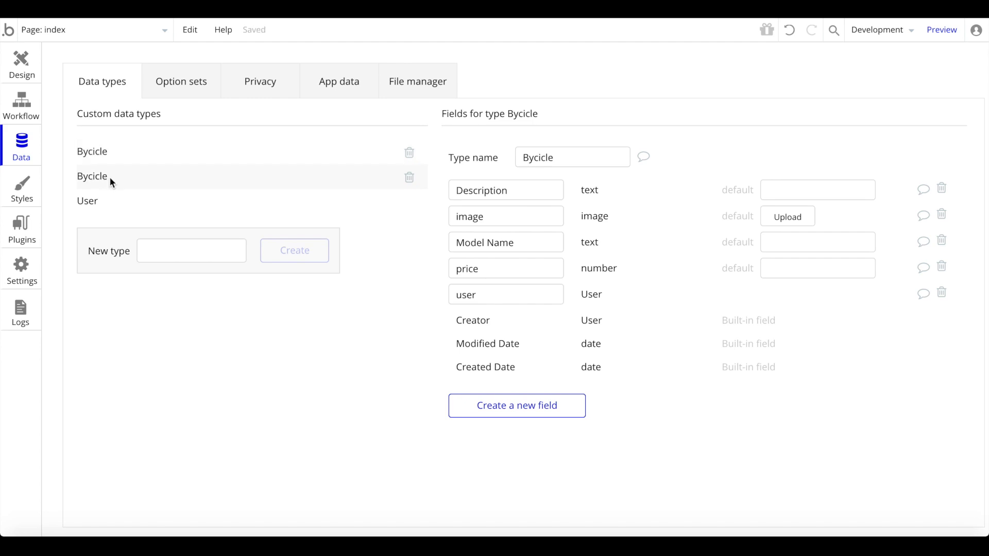
left_click(576, 161)
type("Admin")
key("Return")
- Compare both types' fields and correct the Bycicle type name to Bicycle
left_click(246, 152)
left_click(225, 181)
left_click(241, 151)
left_click(165, 175)
left_click(221, 150)
left_click(535, 159)
key("BackSpace")
type("i")
key("Right")
key("Right")
key("BackSpace")
type("y")
- Correct BycicleAdmin to BicycleAdmin, check both types, and return to the Design editor
left_click(176, 180)
left_click(534, 154)
key("BackSpace")
key("Right")
key("Right")
key("BackSpace")
type("y")
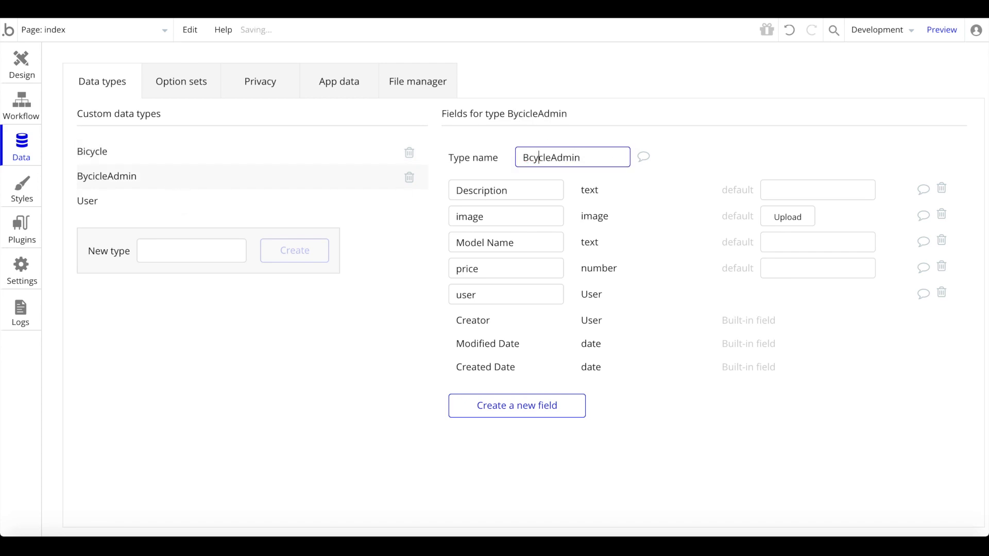
left_click(530, 157)
type("i")
left_click(679, 149)
left_click(267, 156)
left_click(262, 175)
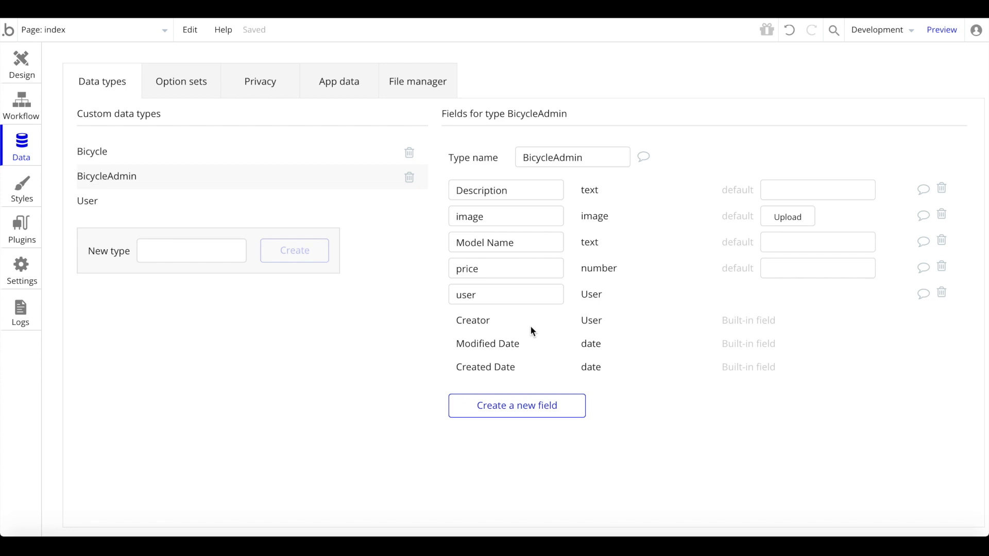
left_click(22, 64)
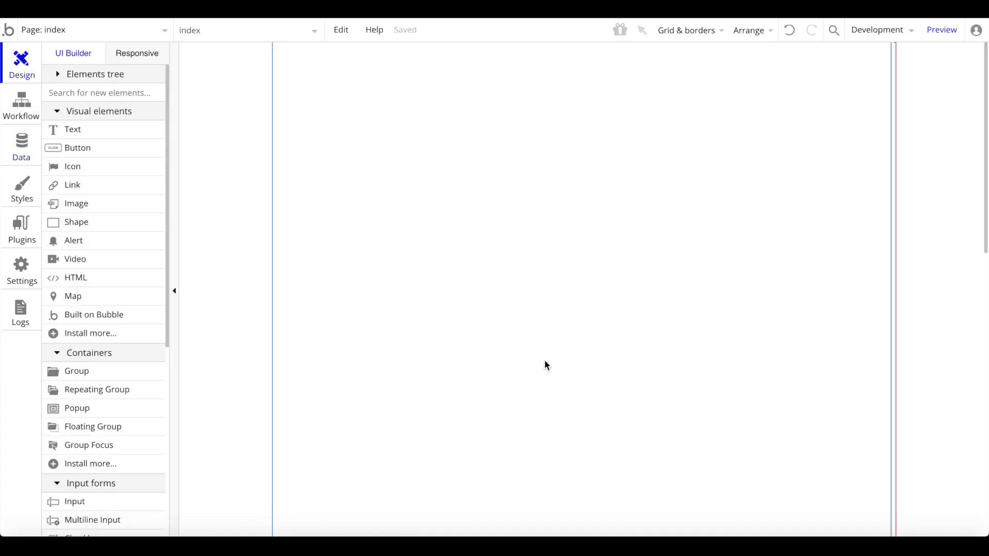
- Add a page-centred text element at the top reading 'Bicycles for Sale'
double_click(512, 140)
left_click(115, 133)
mouse_move(430, 91)
left_mouse_down()
mouse_move(660, 171)
mouse_move(799, 161)
left_mouse_up()
right_click(590, 114)
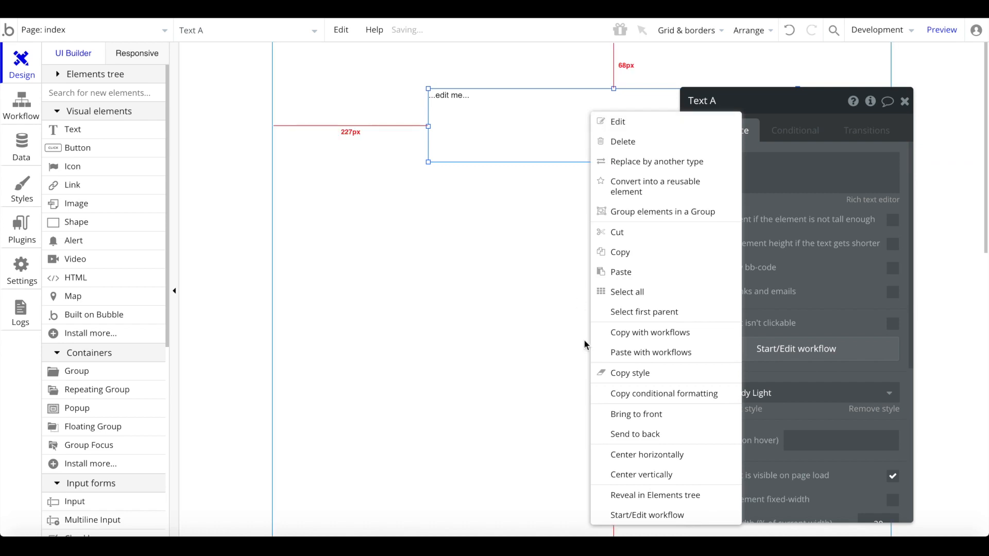
left_click(660, 455)
left_click(779, 178)
type("Mark")
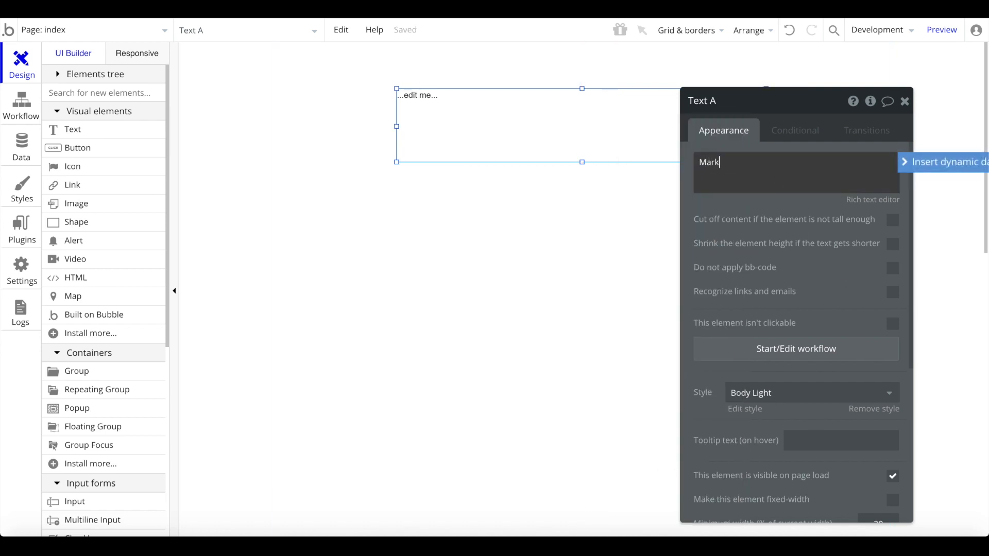
type("etplace")
key("ctrl+a")
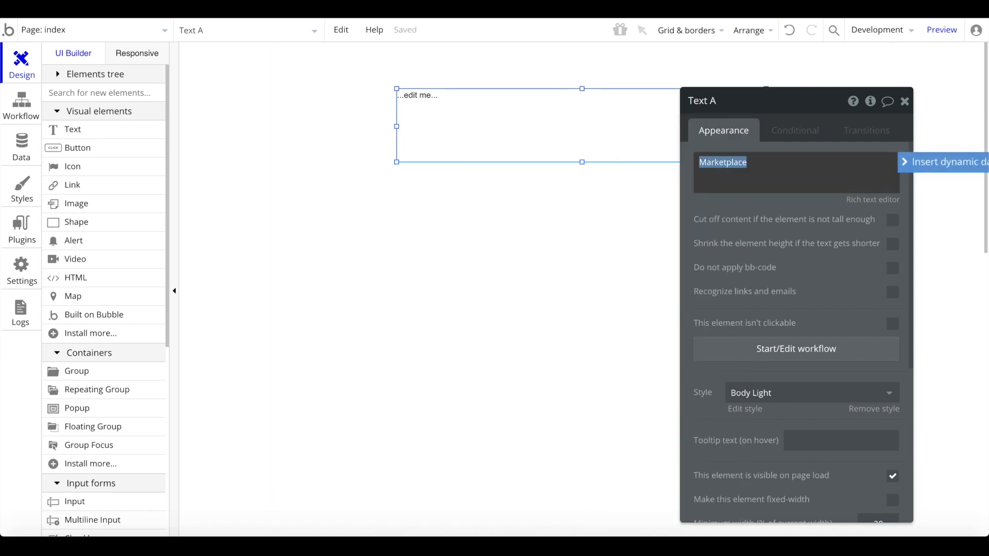
type("Bicycle")
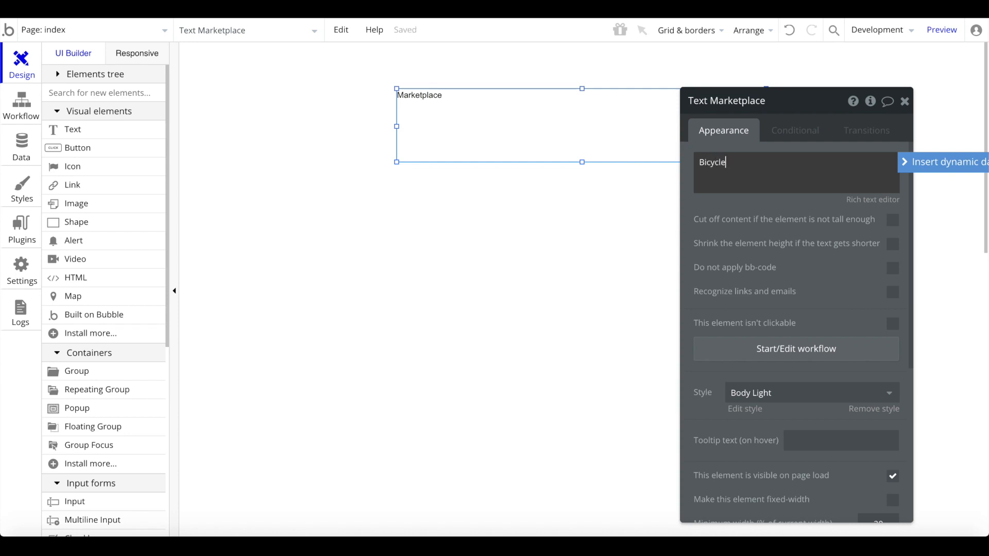
type("s for Sale")
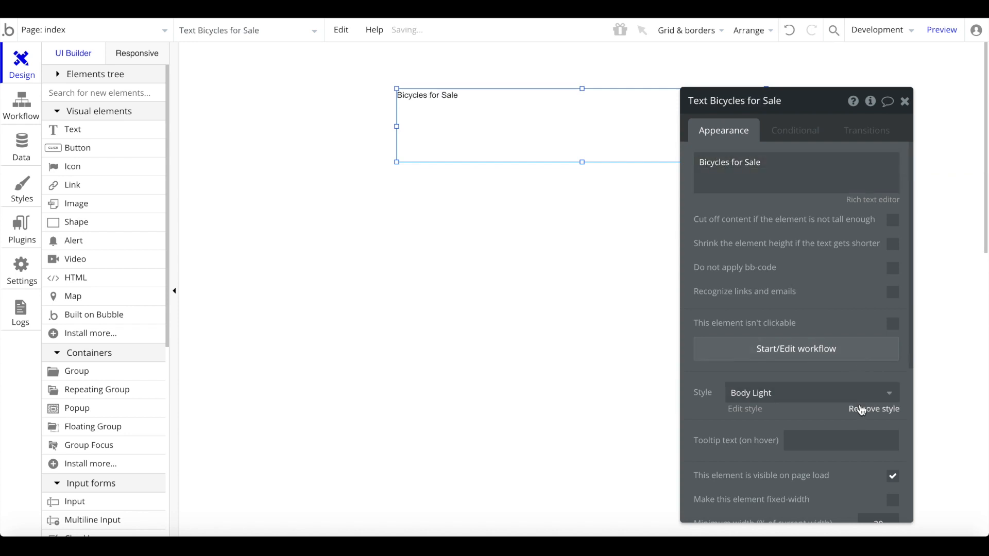
- Remove the heading's preset style, centre-align it, and set font size 30
left_click(874, 408)
left_click(797, 462)
left_click(865, 434)
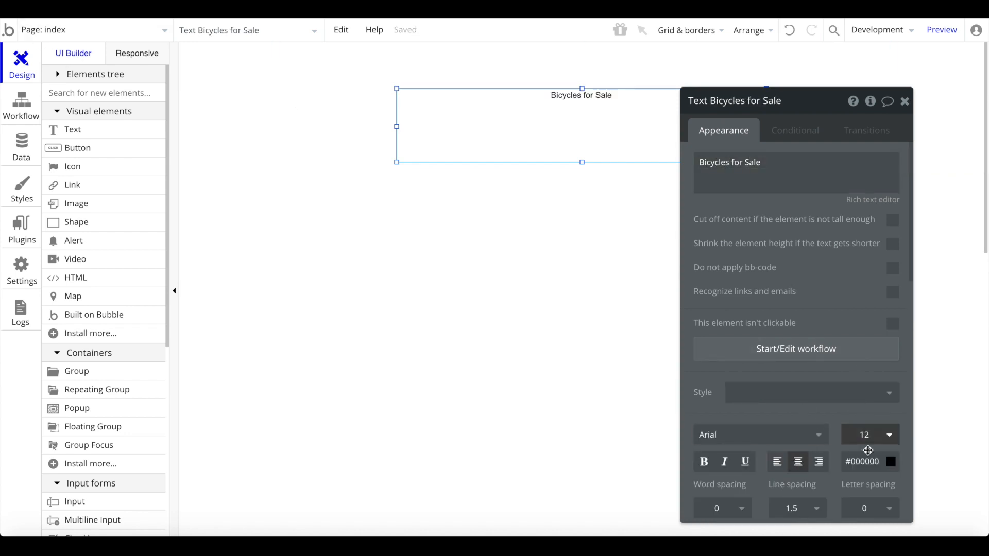
type("30")
right_click(547, 125)
left_click(595, 468)
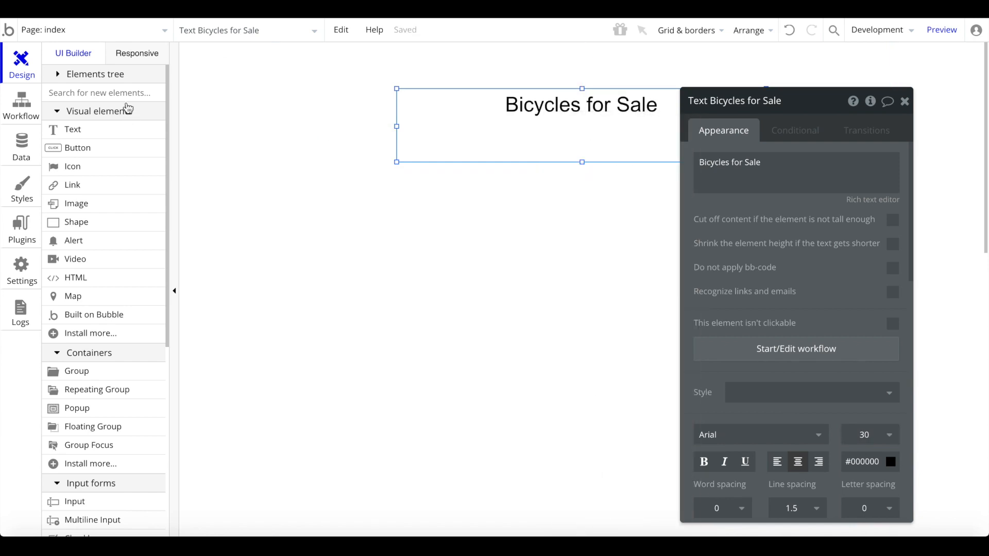
- Draw a repeating group below the heading
left_click(126, 94)
type("re")
left_click(99, 136)
mouse_move(342, 183)
left_mouse_down()
mouse_move(742, 404)
mouse_move(797, 462)
mouse_move(707, 445)
left_mouse_up()
- Centre the repeating group on the page and give it 2 rows
right_click(570, 361)
left_click(620, 472)
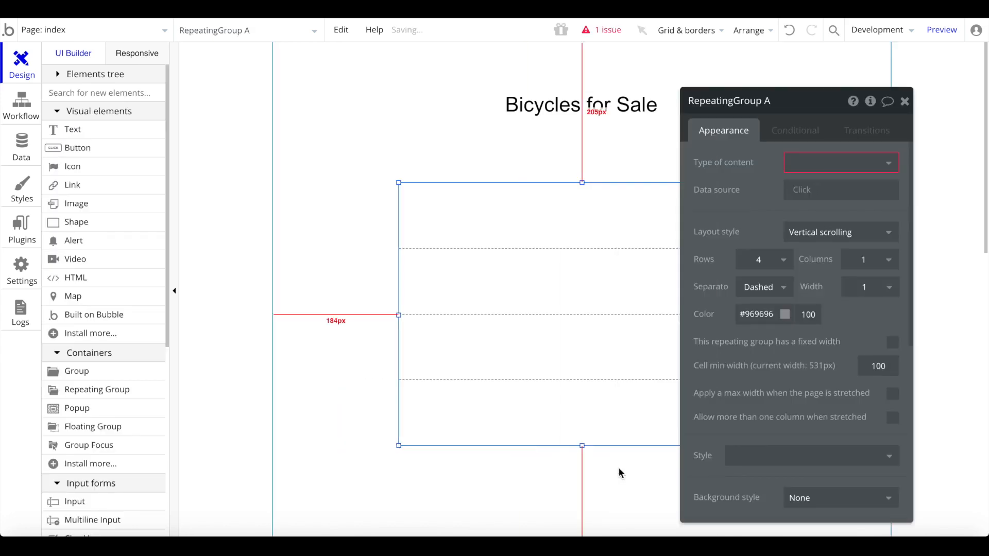
left_click(762, 260)
type("2")
key("Return")
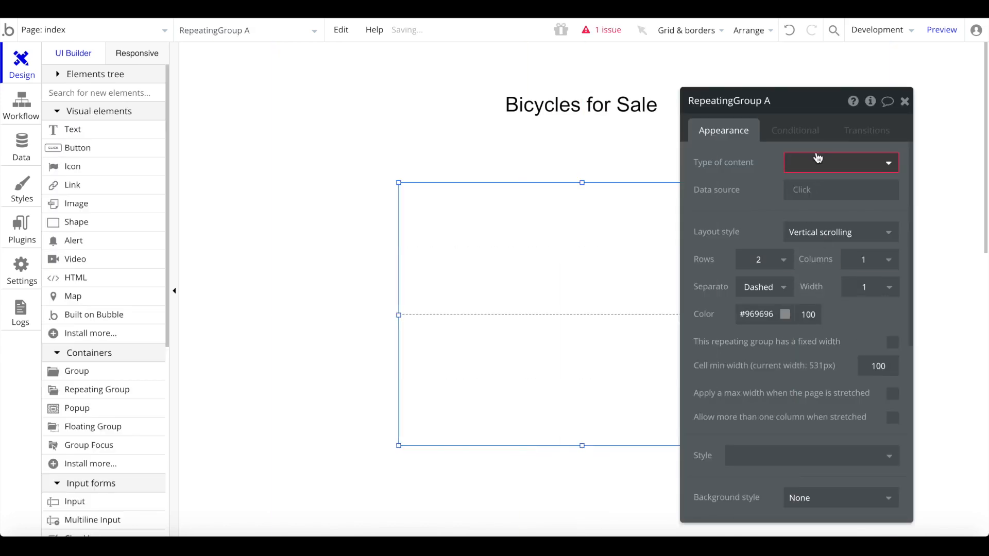
left_click_drag(837, 175, 838, 175)
- Set the content type to Bicycle with data source a search for Bicycles
left_click(838, 164)
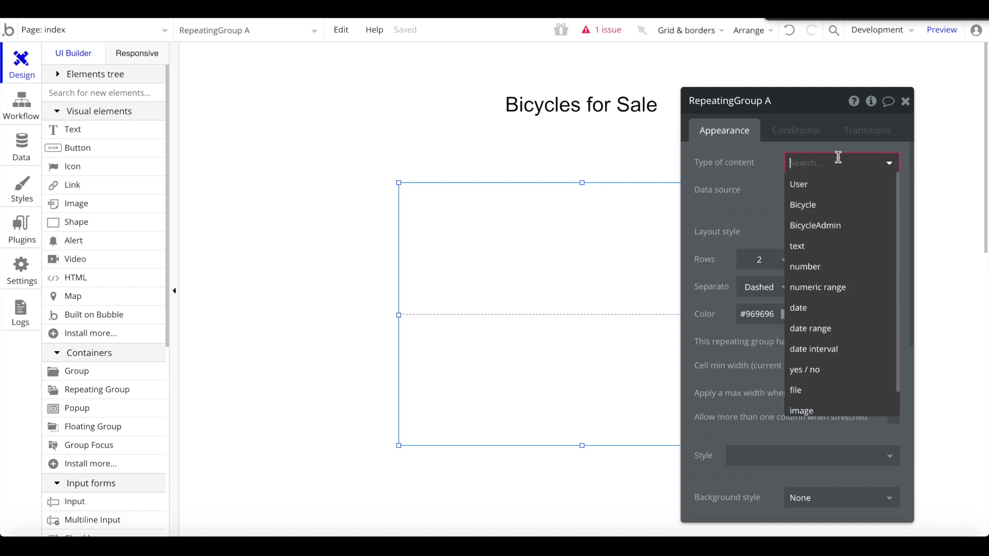
left_click(825, 211)
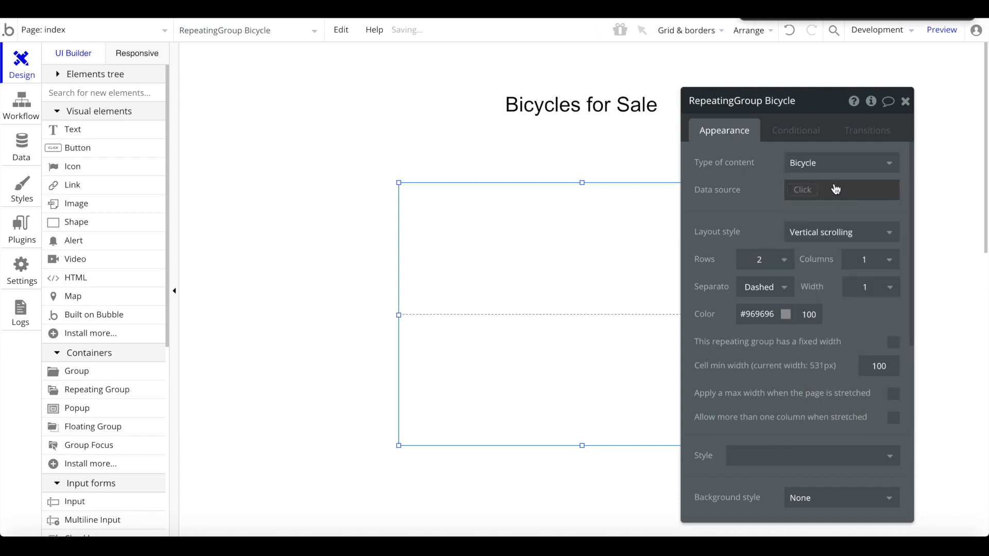
left_click(829, 189)
left_click(803, 248)
left_click(654, 127)
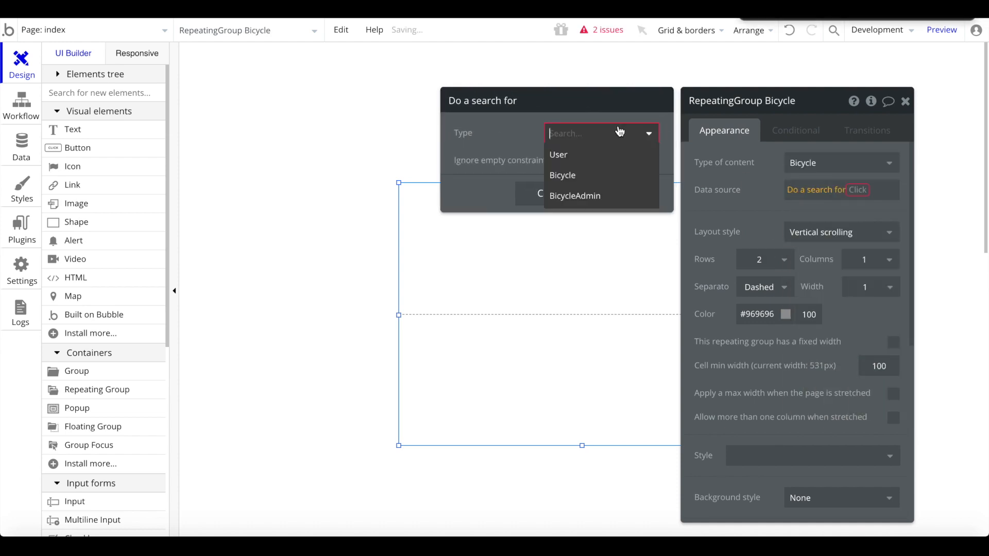
left_click(565, 175)
- Sort the Bicycles search by Created Date, descending
left_click(528, 272)
left_click(824, 190)
left_click(601, 209)
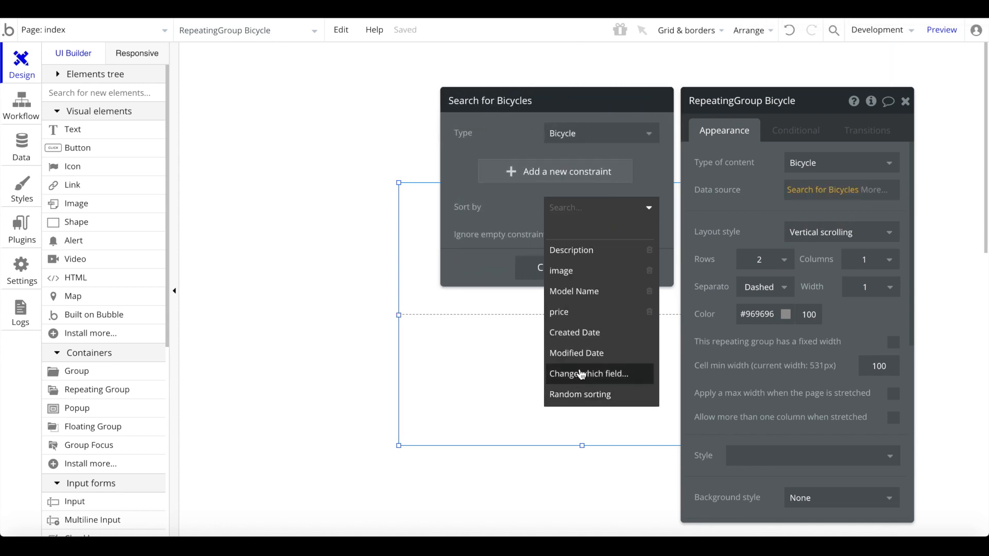
left_click(587, 333)
left_click(560, 235)
left_click(551, 261)
left_click(527, 337)
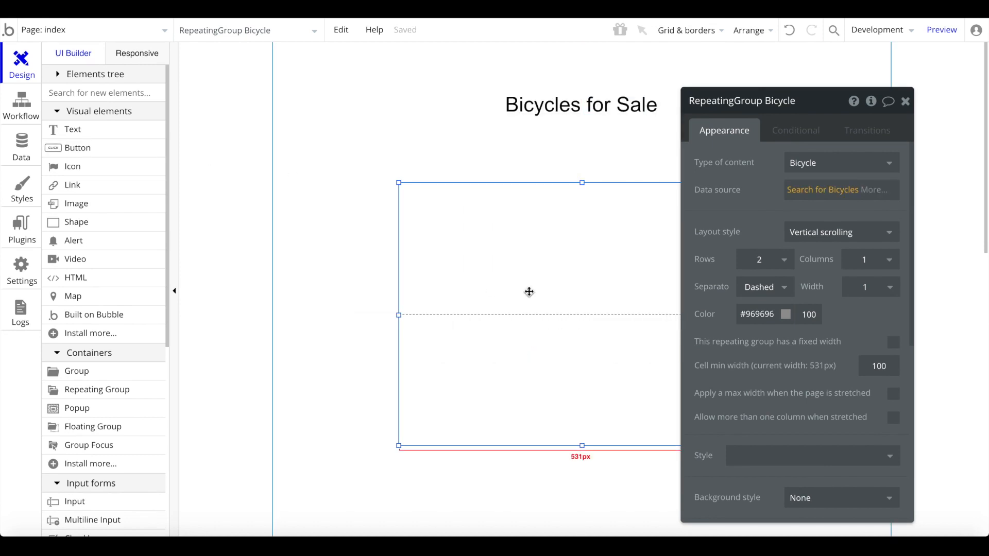
- Draw a 506×171 Group in the first cell and centre it horizontally and vertically
left_click(104, 84)
type("gr")
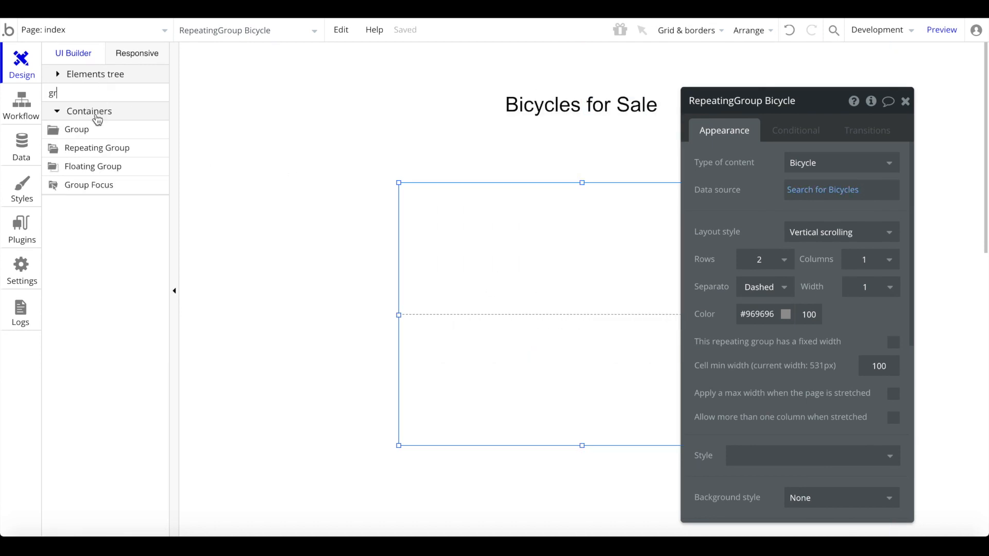
left_click(104, 127)
left_click_drag(425, 196, 574, 283)
left_click_drag(426, 196, 400, 184)
left_click_drag(574, 283, 748, 300)
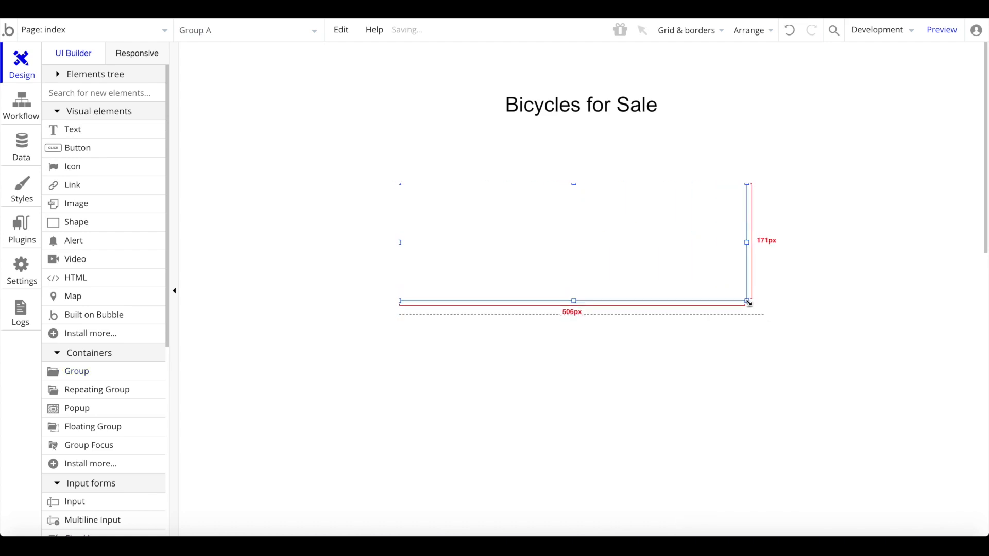
right_click(660, 273)
left_click(709, 453)
right_click(581, 202)
left_click(640, 472)
- Set the group's content type to Bicycle with Current cell's Bicycle as its data source
left_click(835, 164)
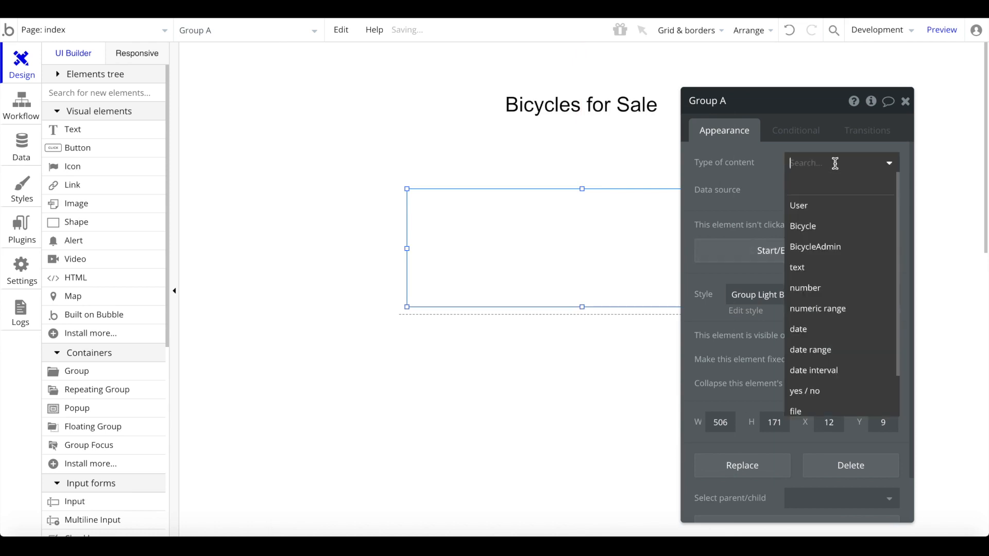
left_click(813, 227)
left_click(809, 189)
left_click(803, 226)
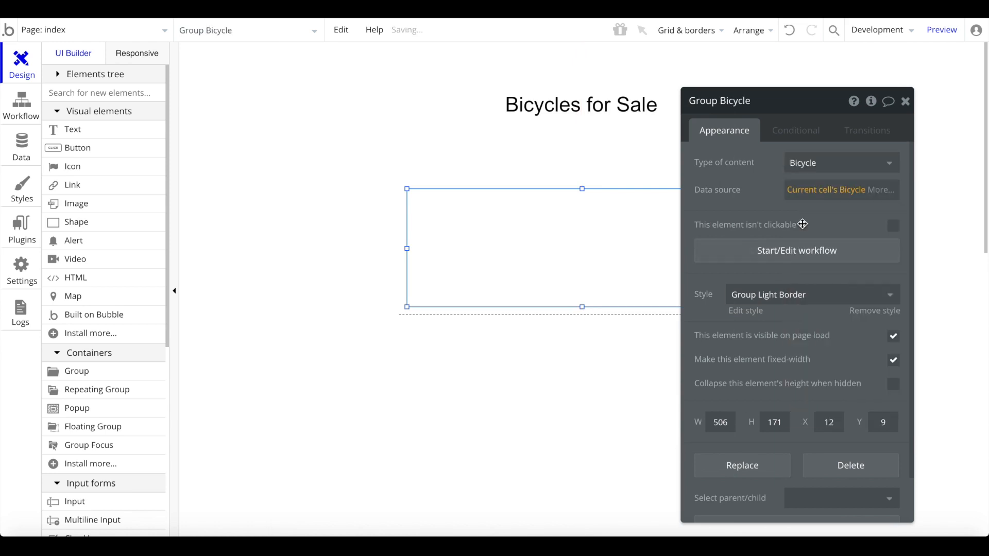
- Remove the group's preset style and give the card an outset shadow
left_click(870, 311)
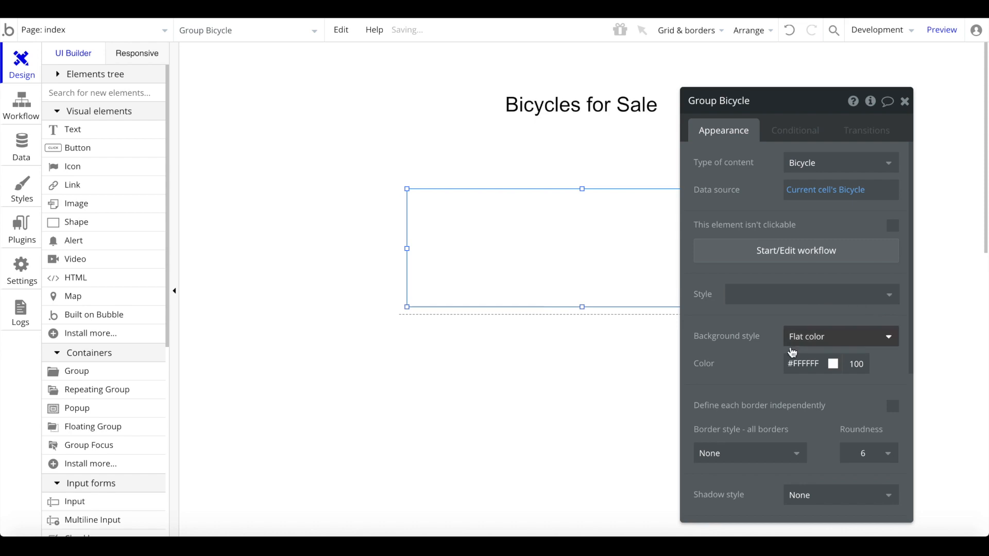
scroll(804, 340, "down", 3)
left_click(821, 335)
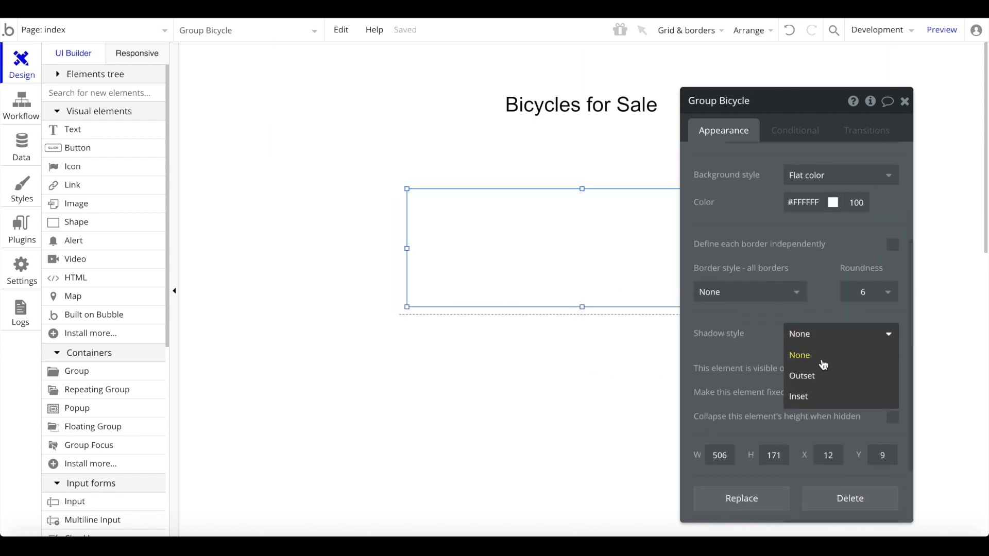
left_click(813, 375)
left_click(813, 470)
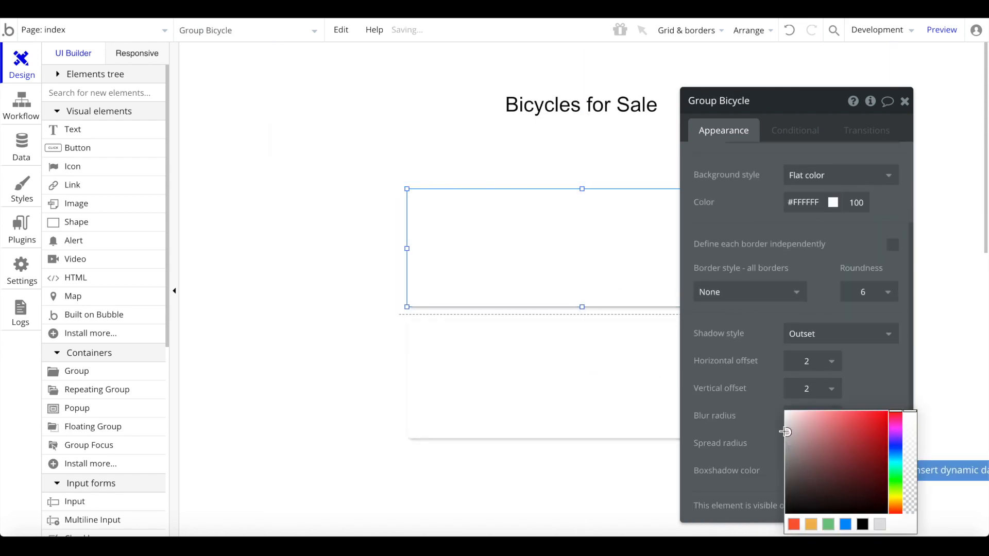
- Set the repeating group's separator to None so no lines appear between cells
left_click(536, 314)
scroll(779, 231, "up", 3)
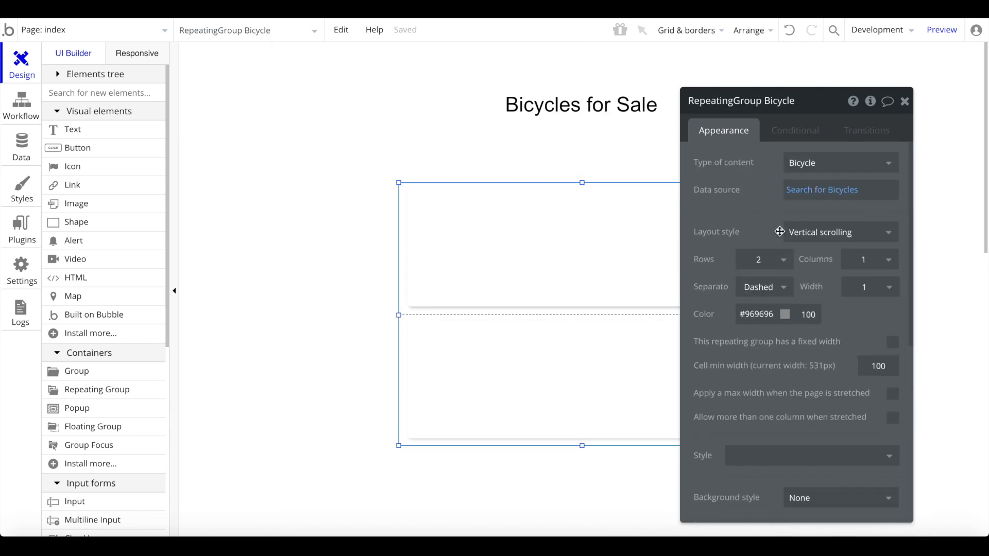
left_click(782, 298)
left_click(750, 307)
left_click(578, 212)
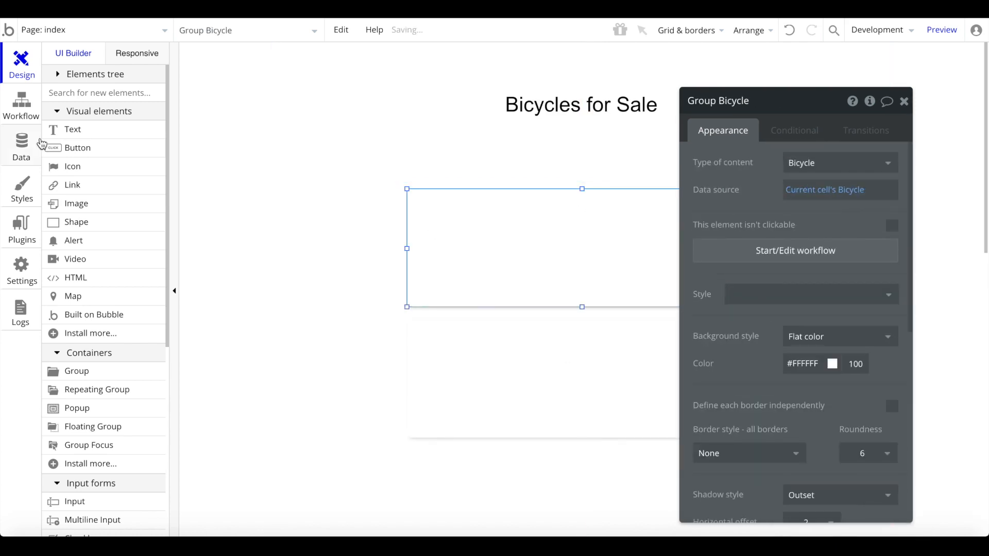
left_click(260, 185)
- Add two text lines showing Parent group's Bicycle's Model Name and Description
left_click_drag(429, 200, 726, 231)
left_click(942, 162)
left_click(746, 199)
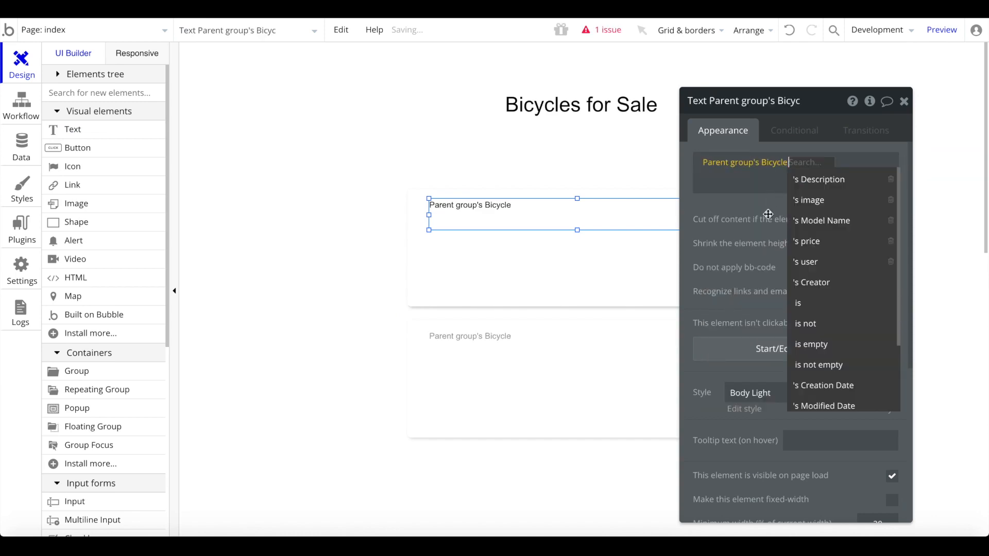
left_click(835, 221)
left_click_drag(541, 221, 534, 252)
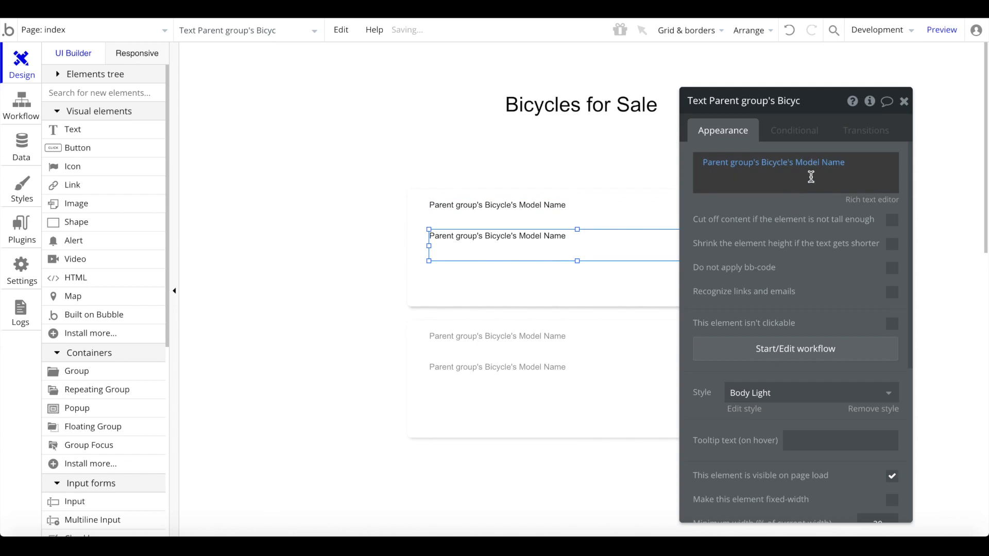
left_click(829, 163)
left_click(844, 202)
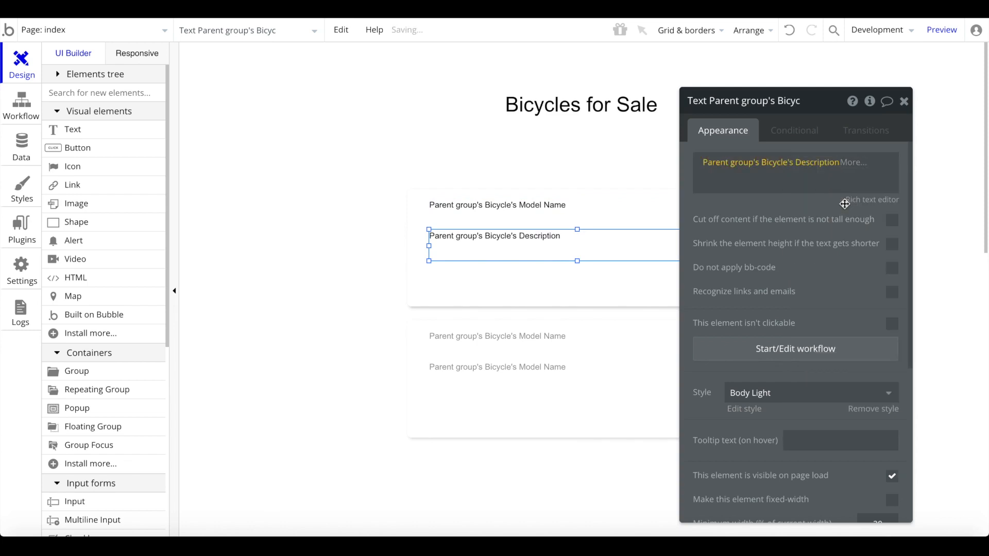
left_click(904, 101)
- Add a third text line below showing the bicycle's price
left_click_drag(509, 236, 502, 271)
double_click(600, 270)
left_click(830, 162)
type("price")
left_click(806, 199)
left_click(903, 101)
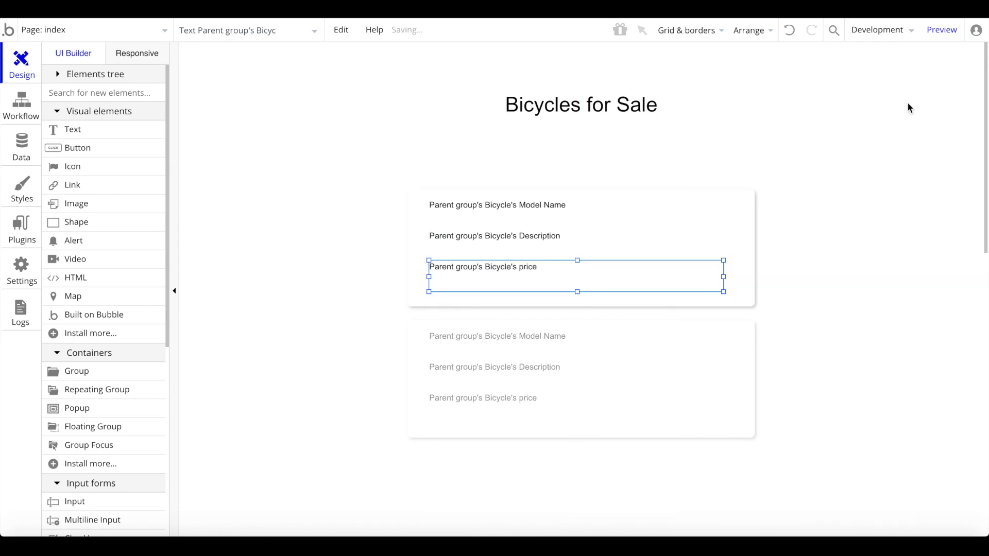
- Narrow the Model Name, Description and price text boxes to leave room for an image
left_click(706, 213)
left_click_drag(723, 214, 618, 215)
left_click(668, 252)
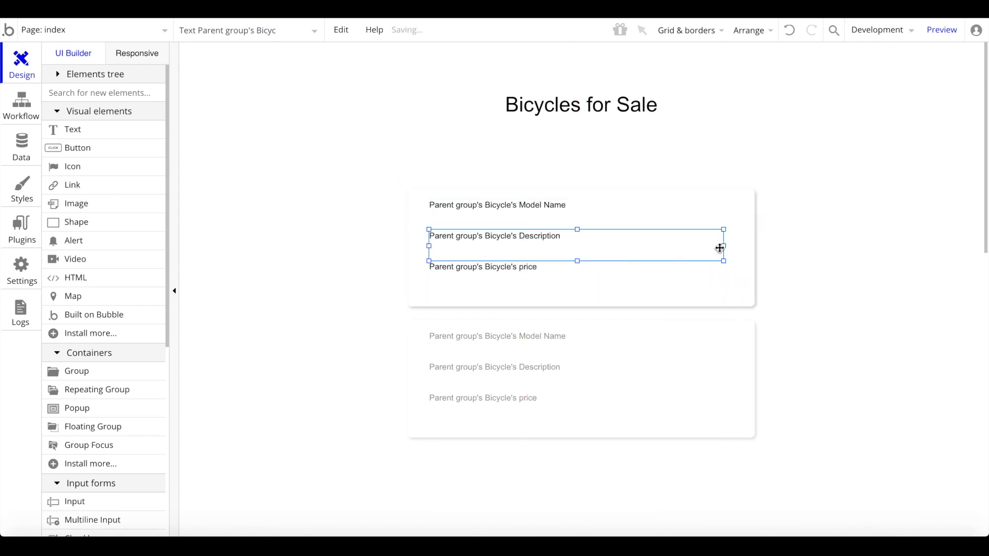
left_click_drag(723, 246, 617, 244)
left_click(644, 282)
left_click_drag(724, 276, 619, 278)
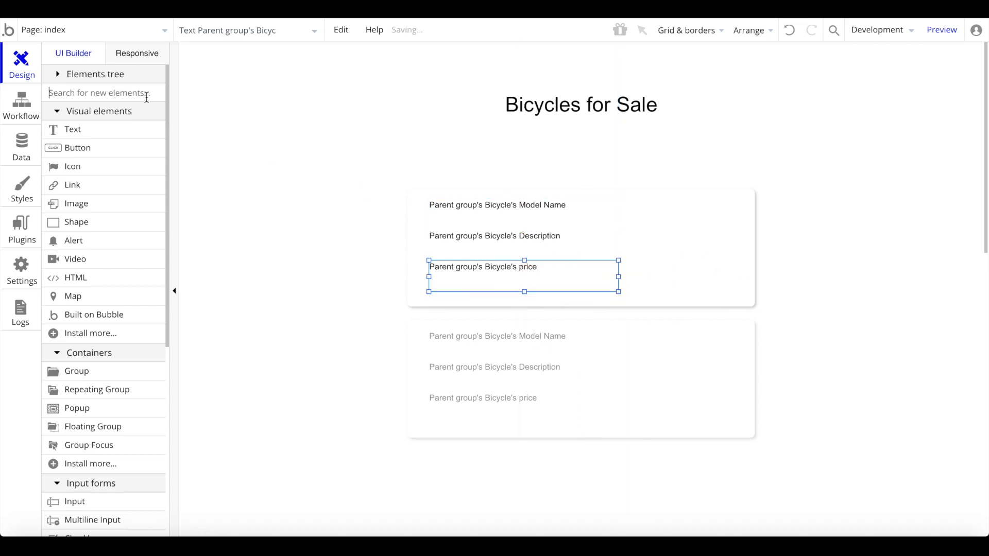
type("imag")
left_click(133, 130)
- Draw an Image on the card's right showing Parent group's Bicycle's image
left_click_drag(669, 201, 746, 270)
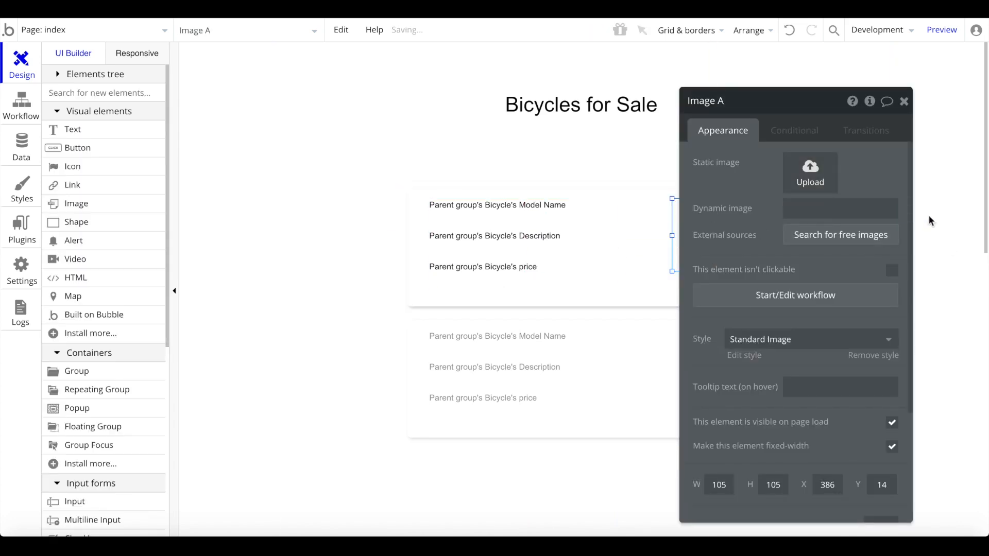
left_click(873, 208)
left_click(829, 248)
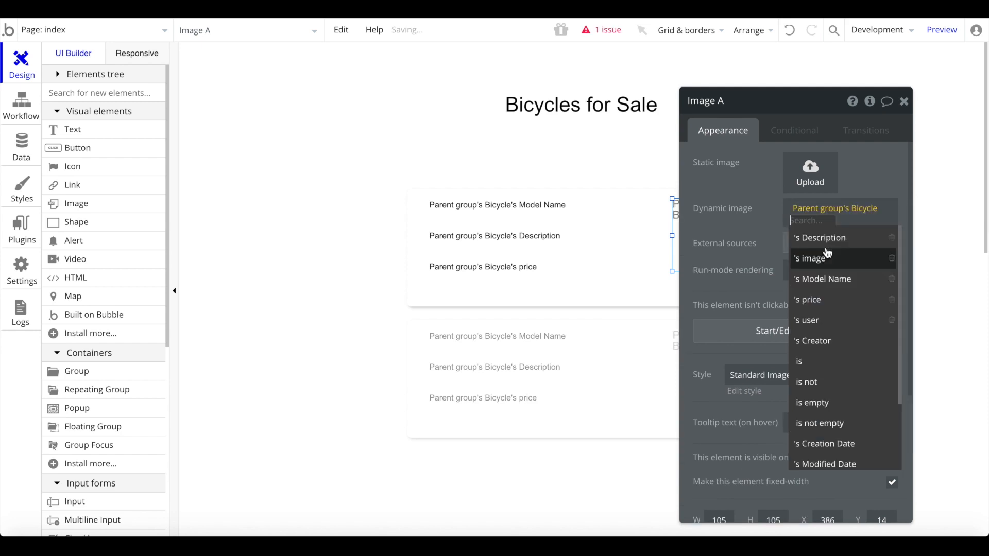
left_click(827, 256)
left_click(904, 102)
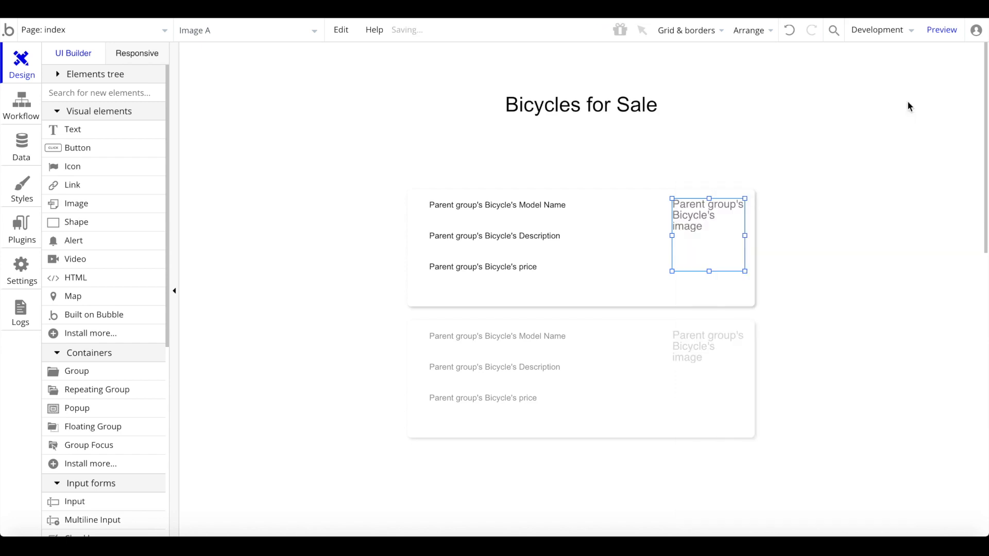
- Apply a max width to the repeating group and centre it horizontally on the page
left_click(690, 329)
right_click(690, 329)
left_click(595, 349)
double_click(595, 350)
scroll(767, 348, "down", 8)
scroll(867, 416, "up", 5)
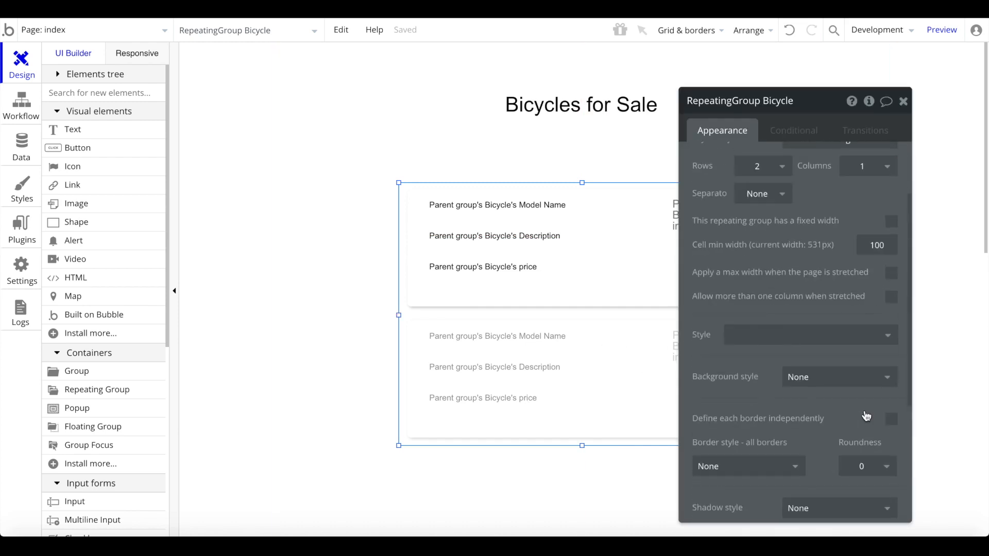
left_click(891, 272)
left_click(903, 102)
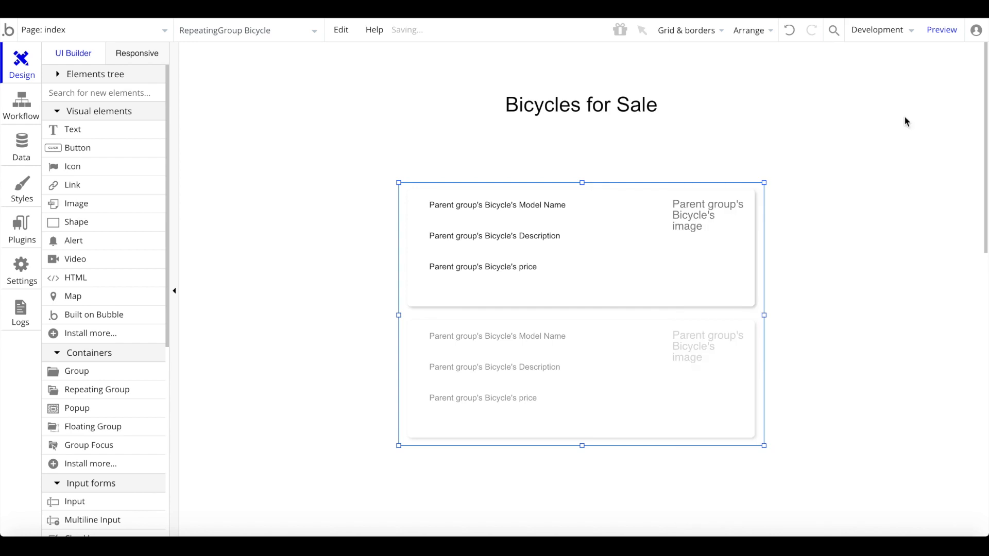
right_click(711, 371)
left_click(772, 473)
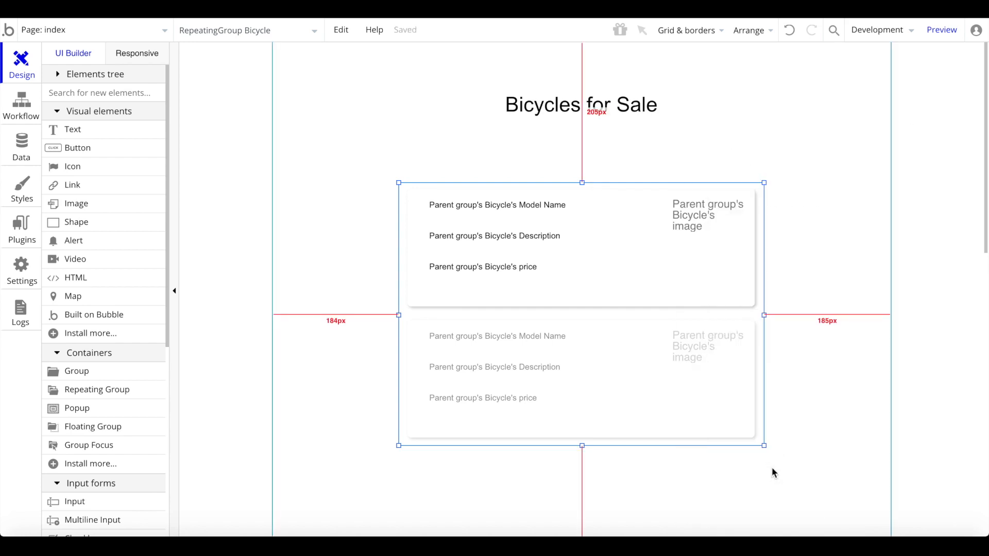
left_click(824, 353)
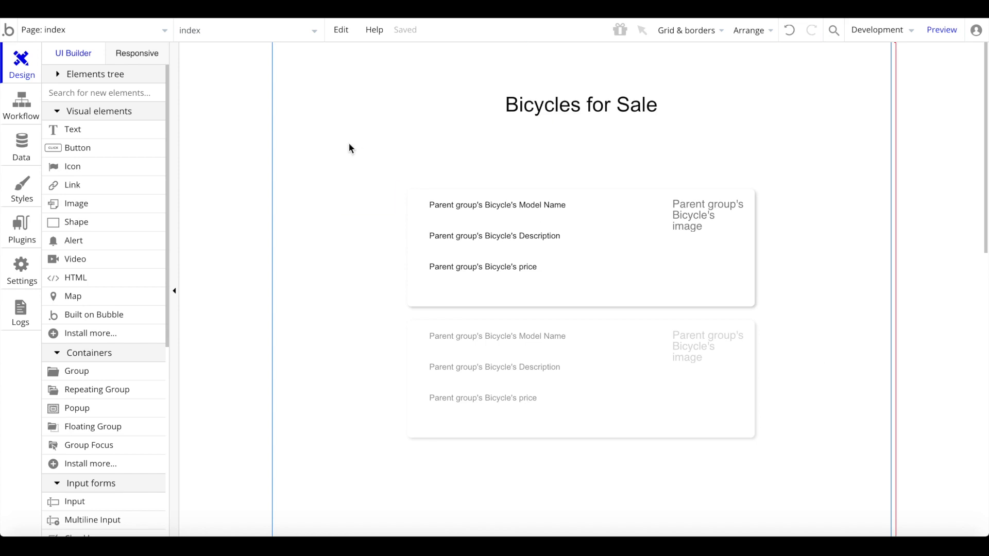
left_click(97, 36)
- Create a new page named 'submit' cloned from the index page
left_click(95, 94)
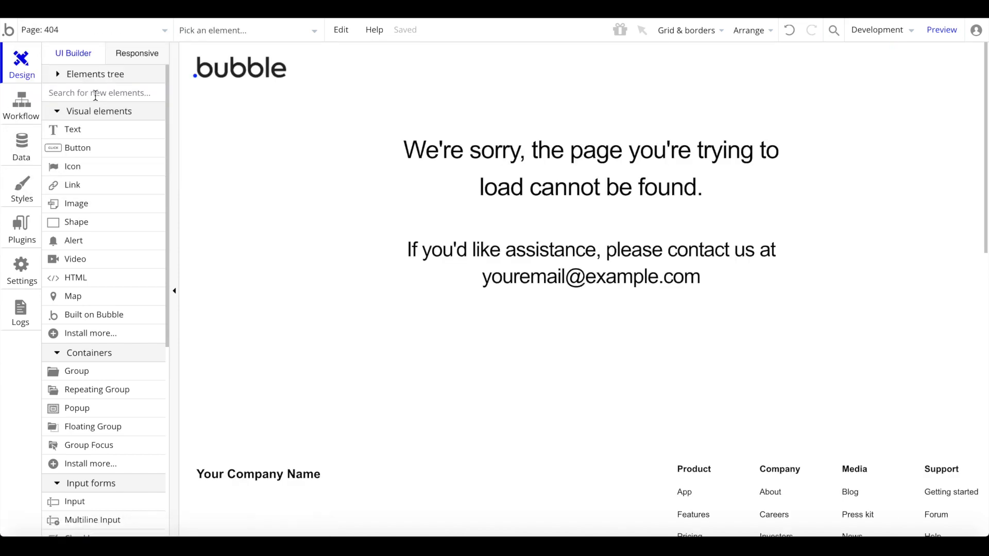
left_click(92, 31)
left_click(50, 115)
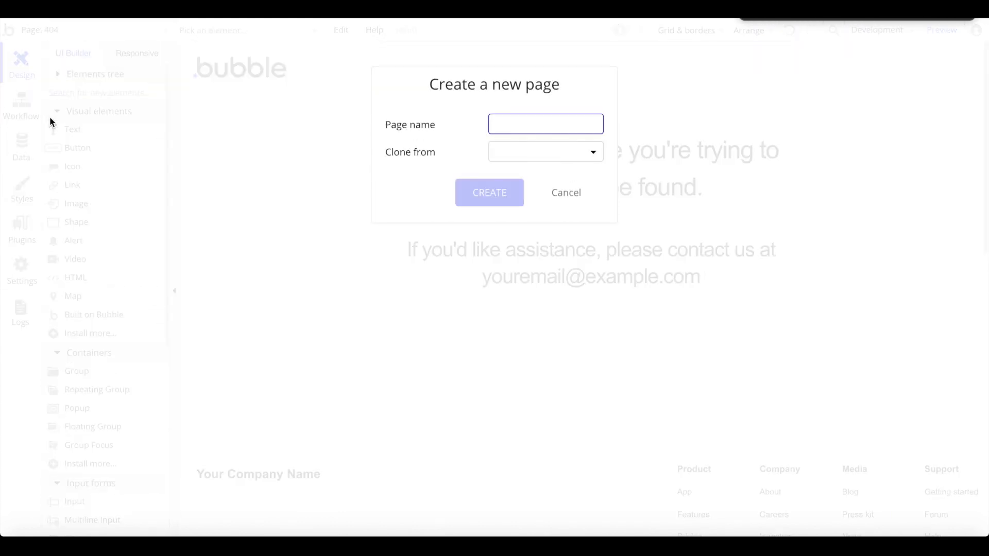
type("submit")
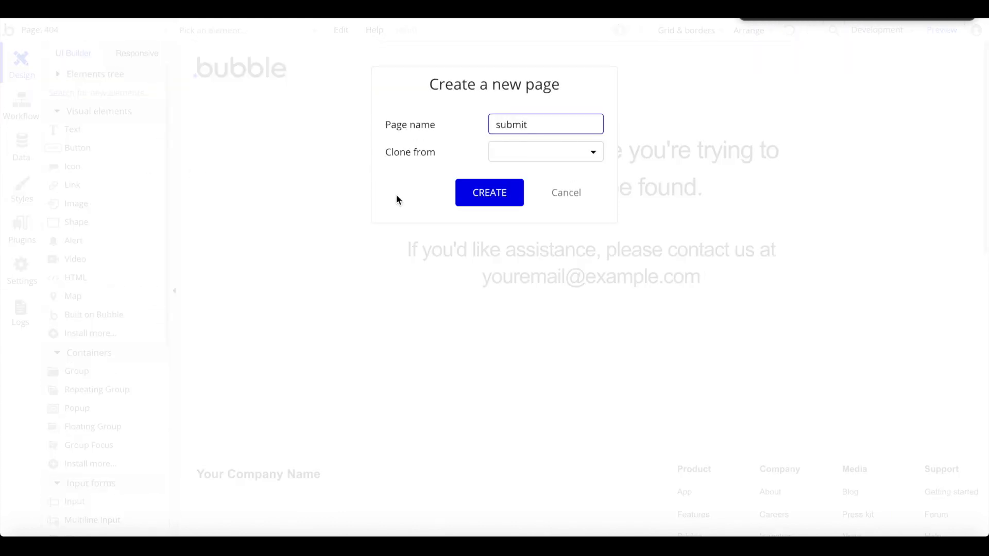
left_click(538, 151)
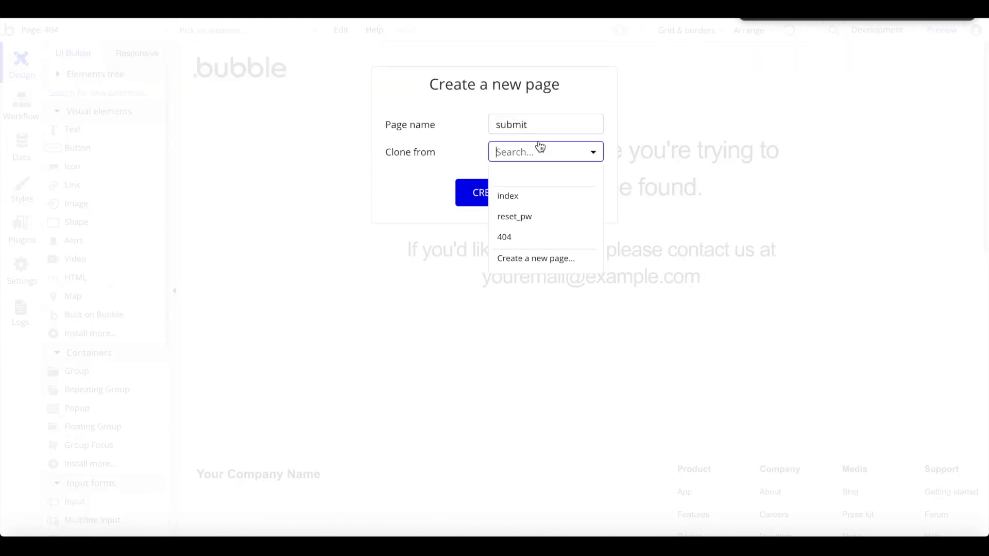
left_click(519, 198)
left_click(507, 196)
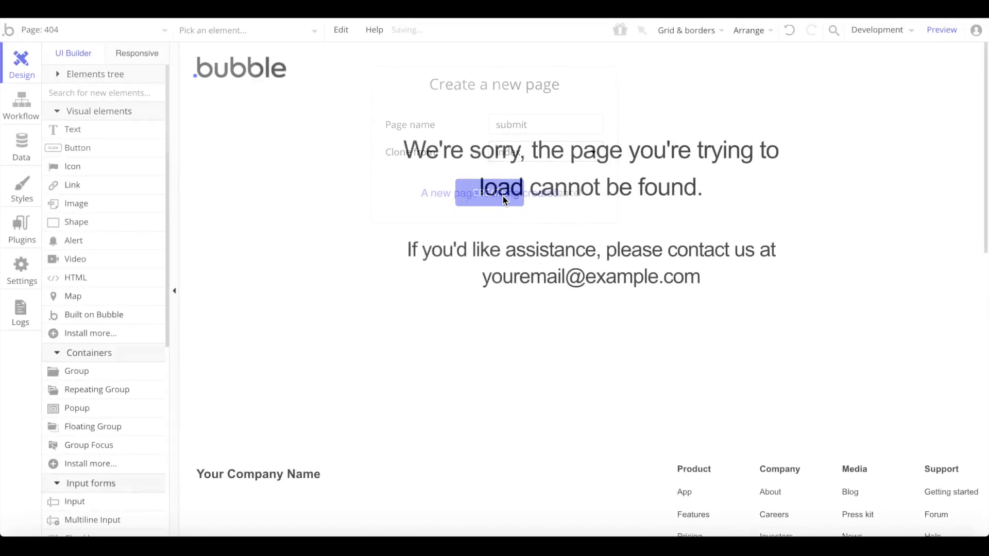
- Delete the bicycle repeating group and retitle the heading 'Submit a new Bycicle for Sale'
left_click(695, 353)
key("Delete")
double_click(556, 115)
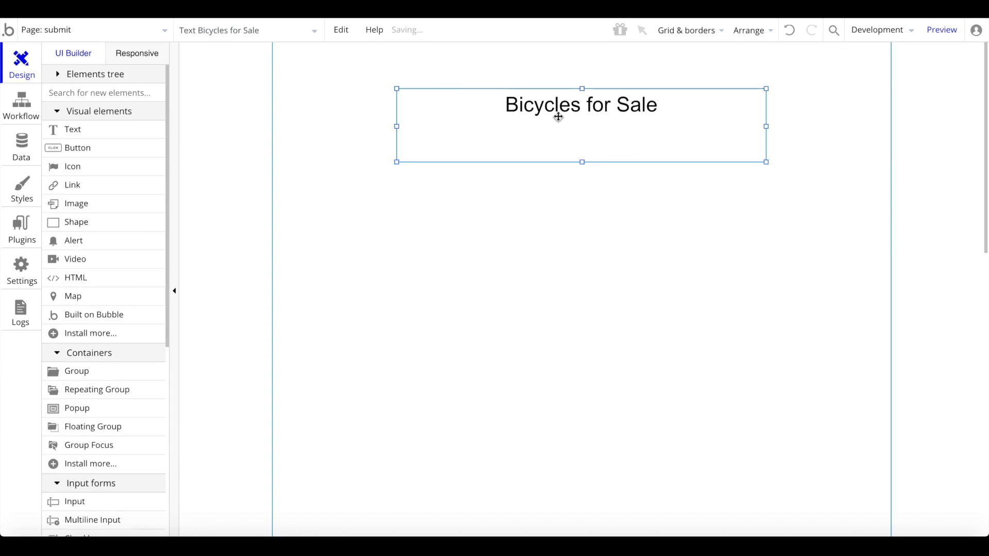
type("Sibmit")
key("ctrl+a")
type("Sub")
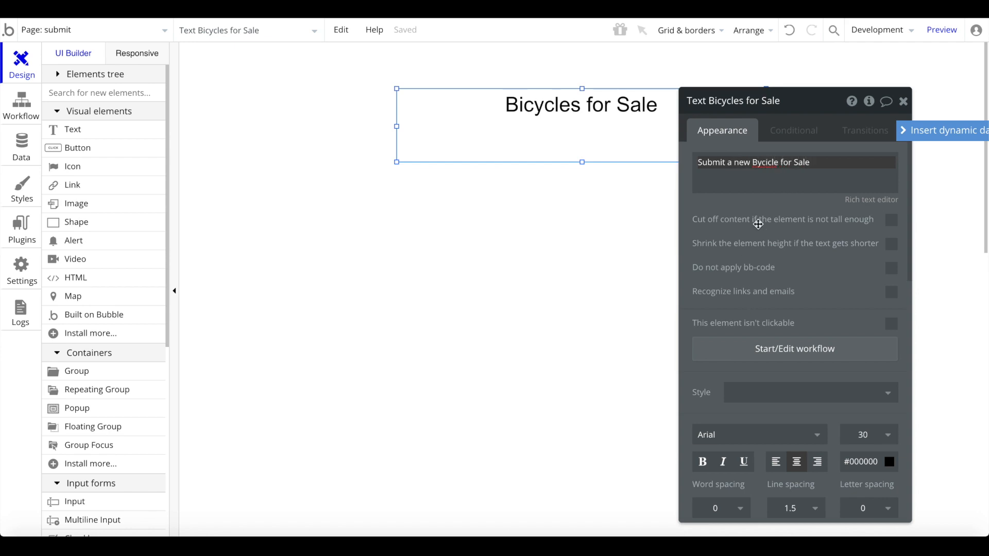
- Add a text Input under the heading and centre it horizontally
left_click(761, 217)
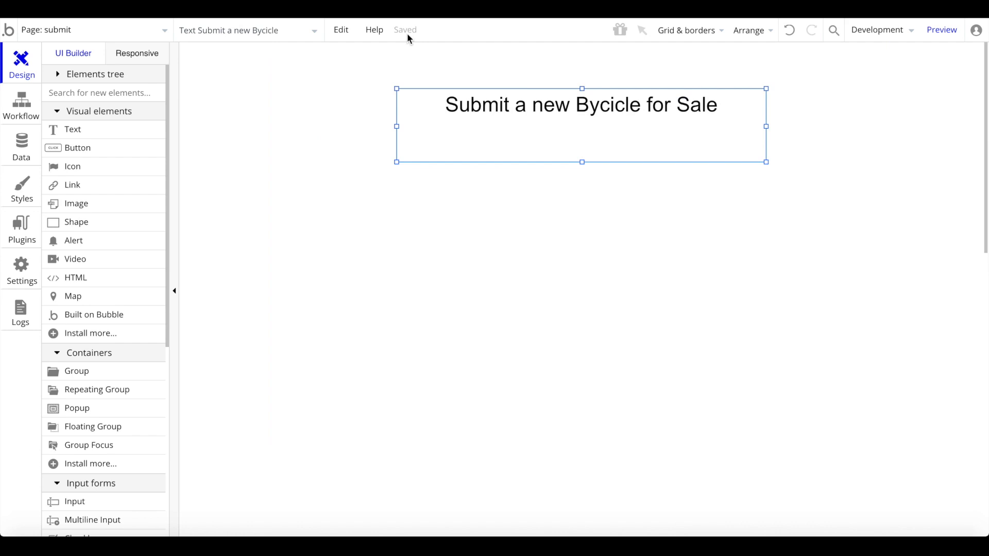
type("inp")
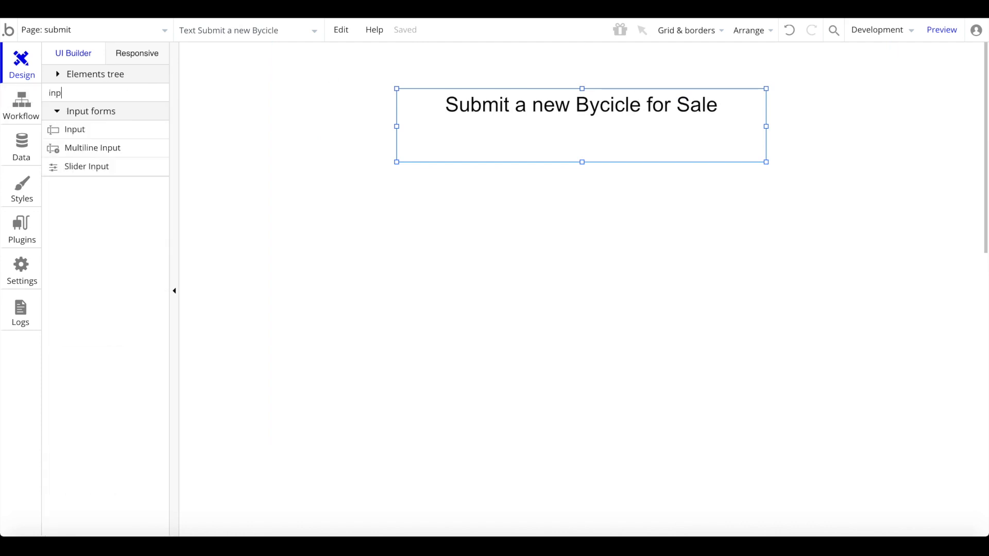
left_click(93, 132)
left_click(91, 92)
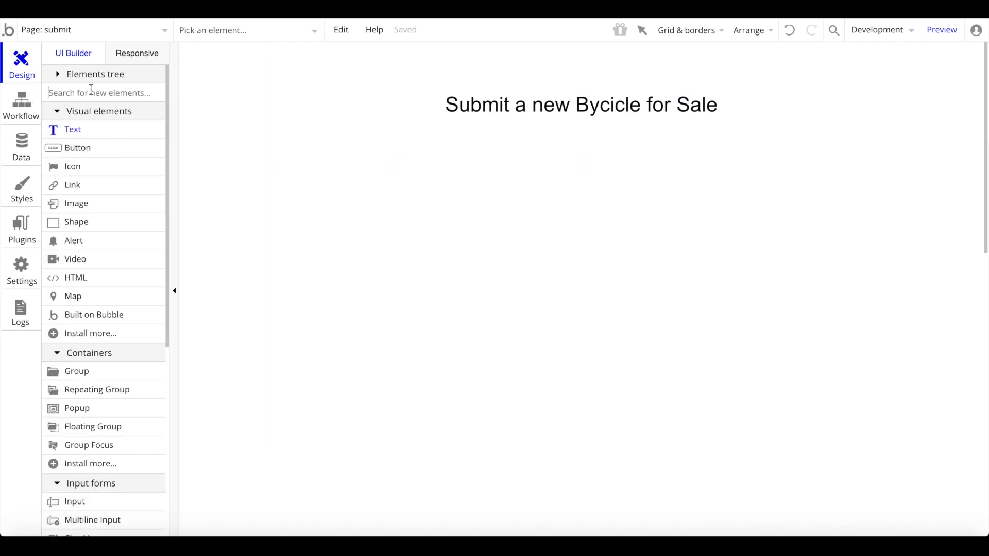
type("in")
left_click(88, 229)
left_click_drag(435, 160, 684, 191)
right_click(607, 181)
left_click(665, 454)
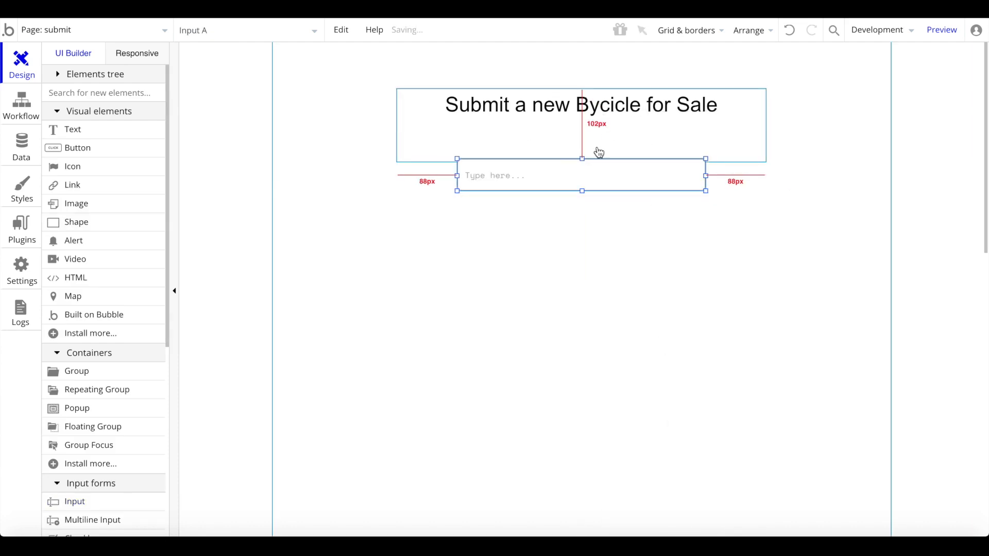
- Move the input lower, re-centre it, and set its placeholder to 'Model Name'
double_click(587, 170)
left_click_drag(659, 181, 659, 198)
right_click(659, 199)
left_click(734, 455)
triple_click(817, 160)
type("Please enter the Mdoe")
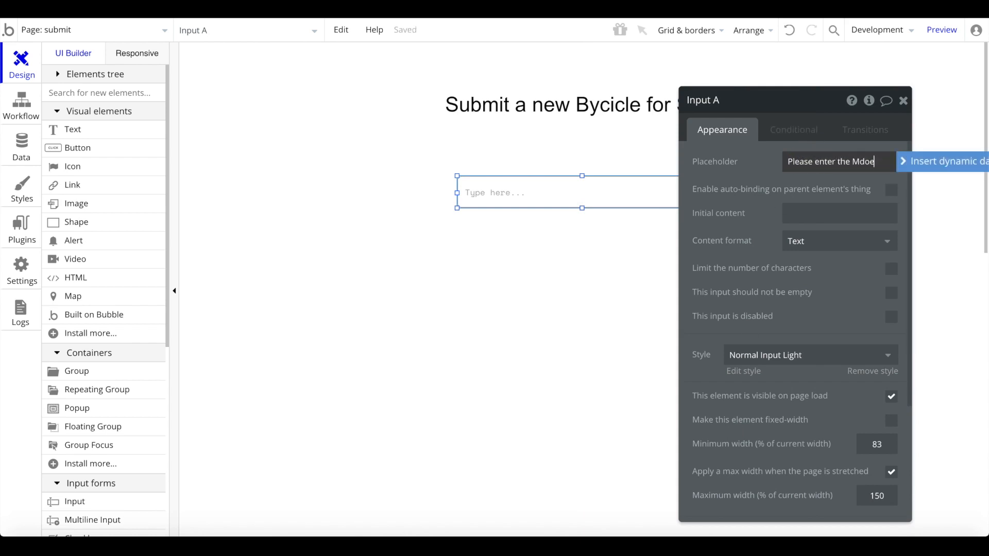
key("super+a")
type("Model Name")
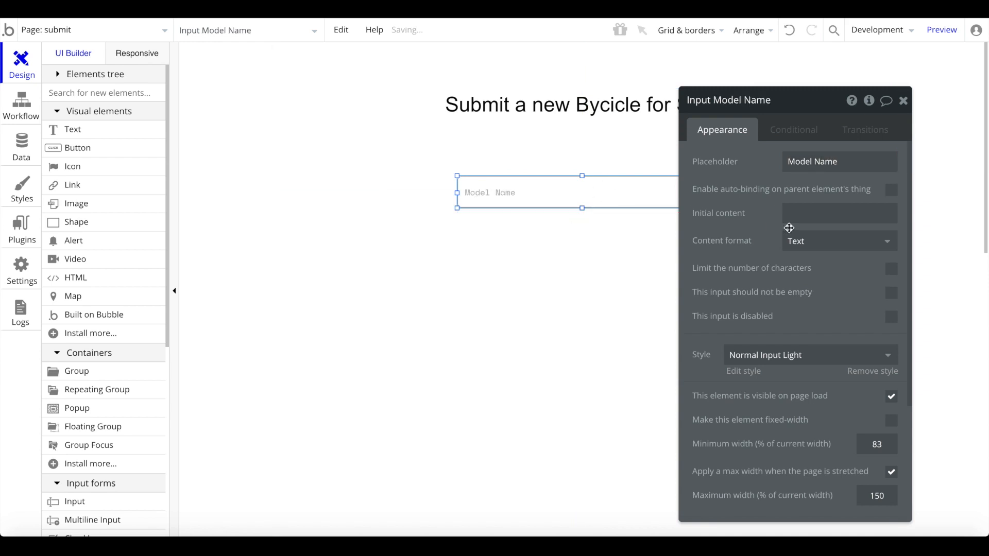
left_click(556, 156)
- Duplicate it below as an 'Asking Price' input with Integer content format
left_click(554, 203)
key("super+d")
left_click_drag(556, 201, 553, 241)
double_click(553, 241)
type("Price")
key("super+a")
type("Ask")
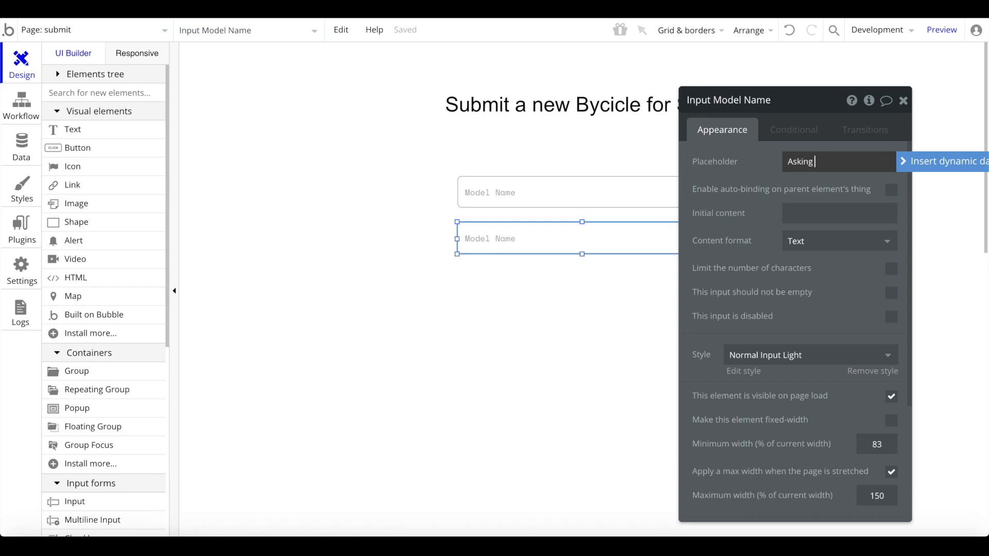
left_click(840, 241)
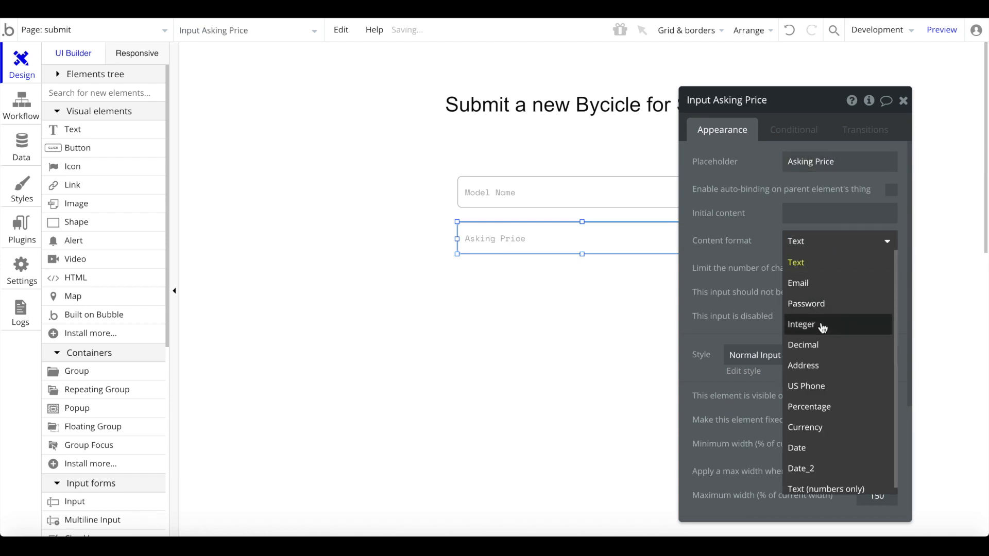
left_click(816, 322)
left_click(119, 93)
- Add a Multiline Input aligned with the inputs above, placeholder 'Enter Description'
type("mu")
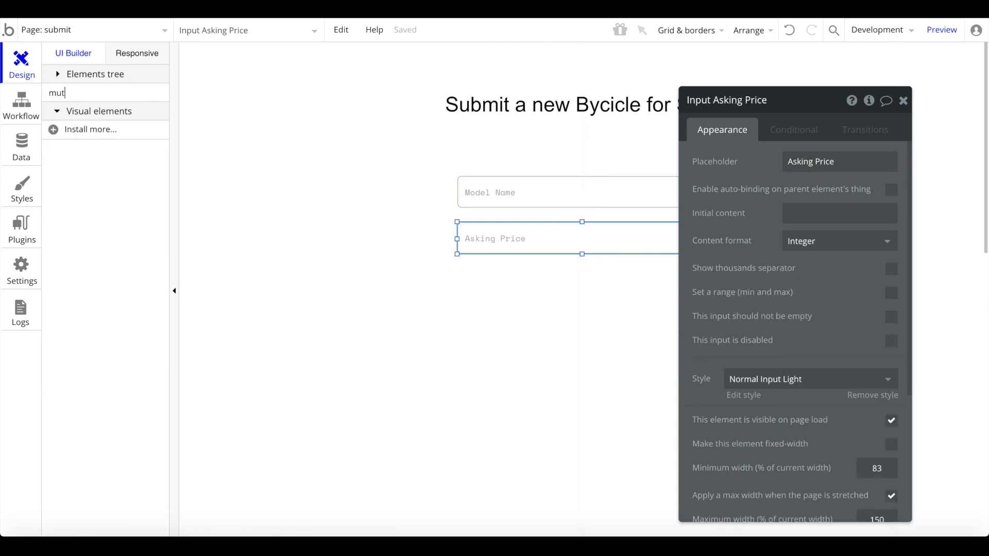
left_click(109, 133)
left_click_drag(474, 273, 631, 369)
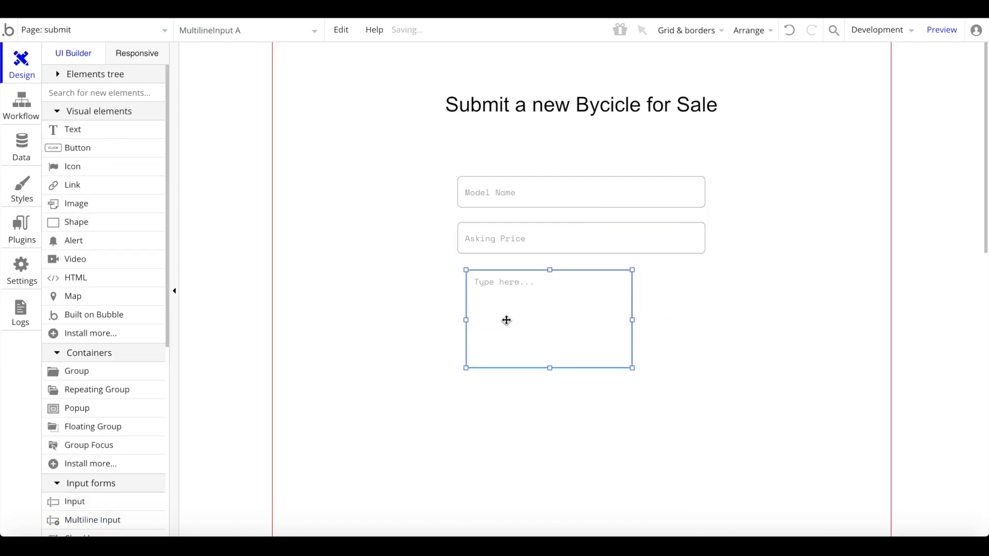
left_click_drag(502, 320, 510, 320)
left_click_drag(568, 320, 563, 320)
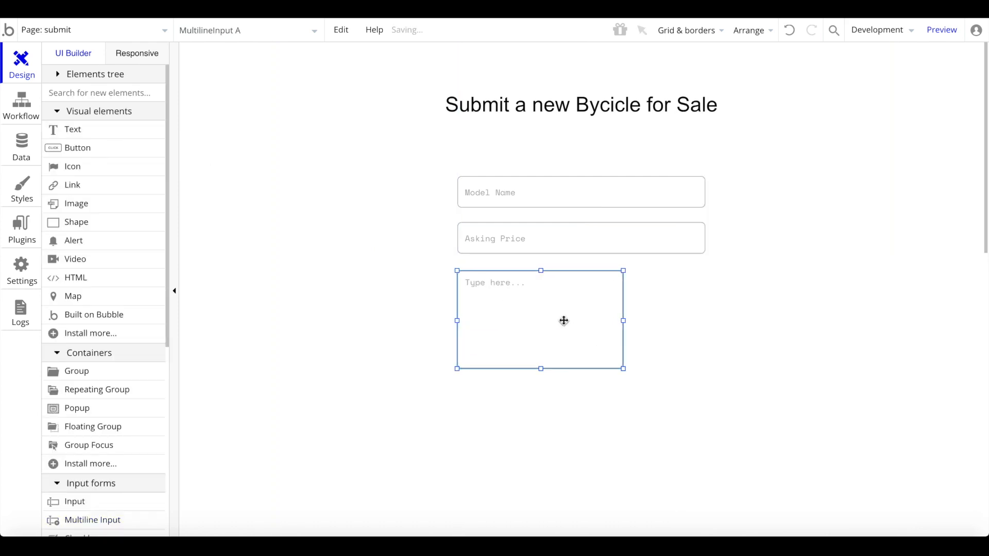
left_click_drag(623, 321, 706, 320)
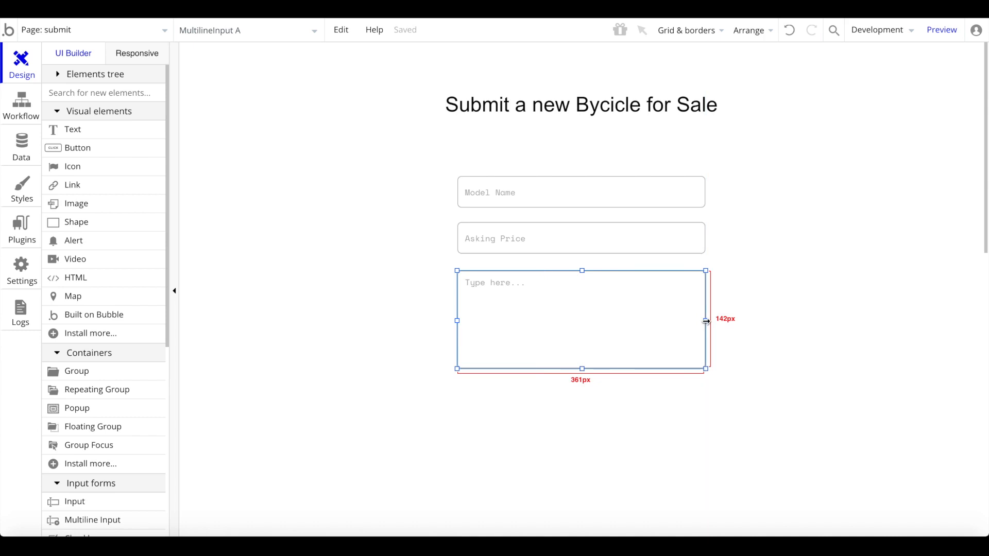
double_click(641, 321)
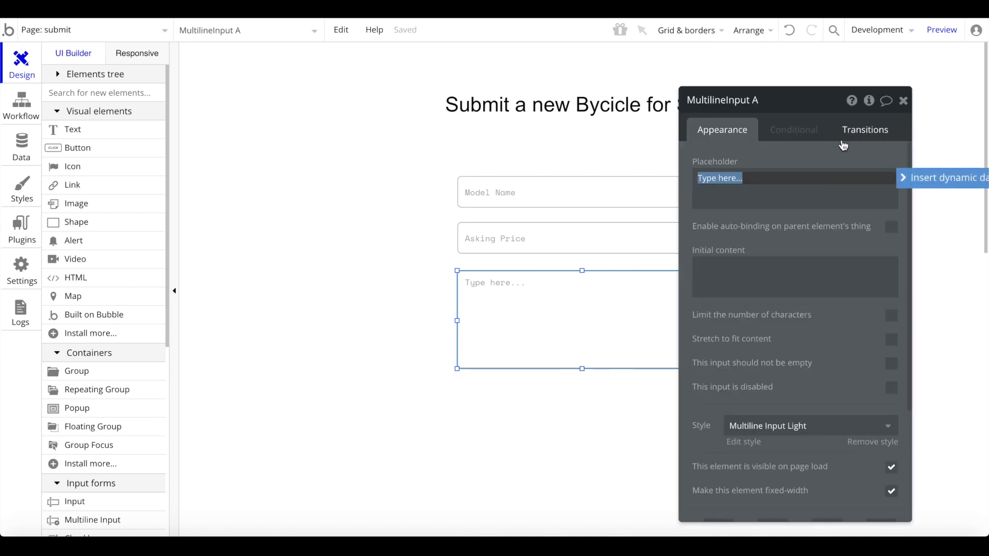
type("D")
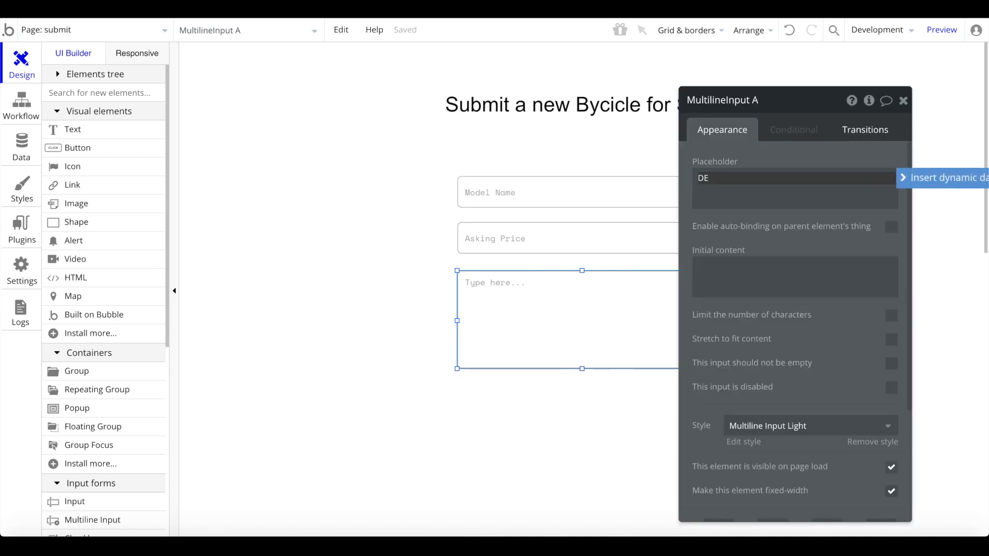
type("es")
key("super+a")
type("Ent")
- Check the Bicycle type's fields, then add a centred Picture Uploader below the description box
left_click(22, 145)
left_click(121, 148)
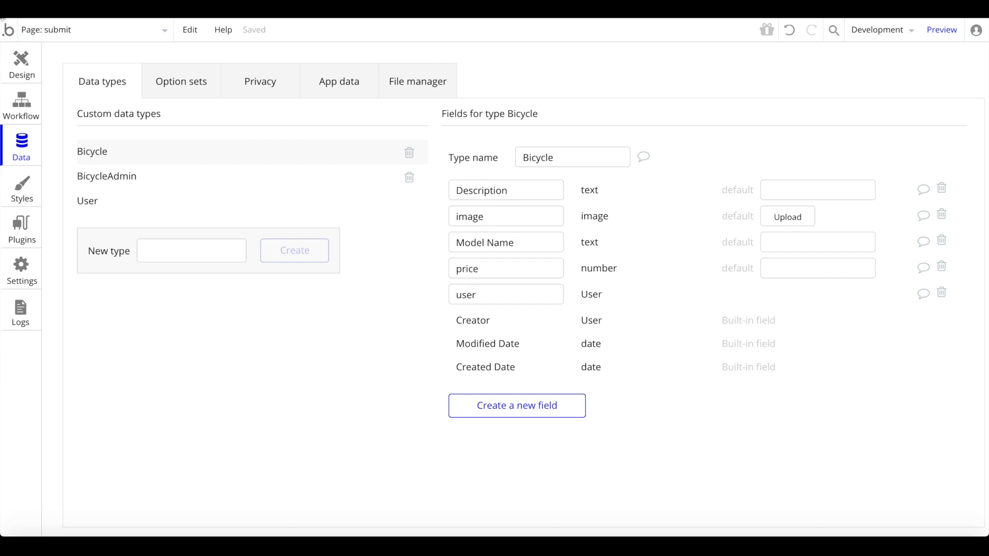
left_click(22, 64)
type("upl")
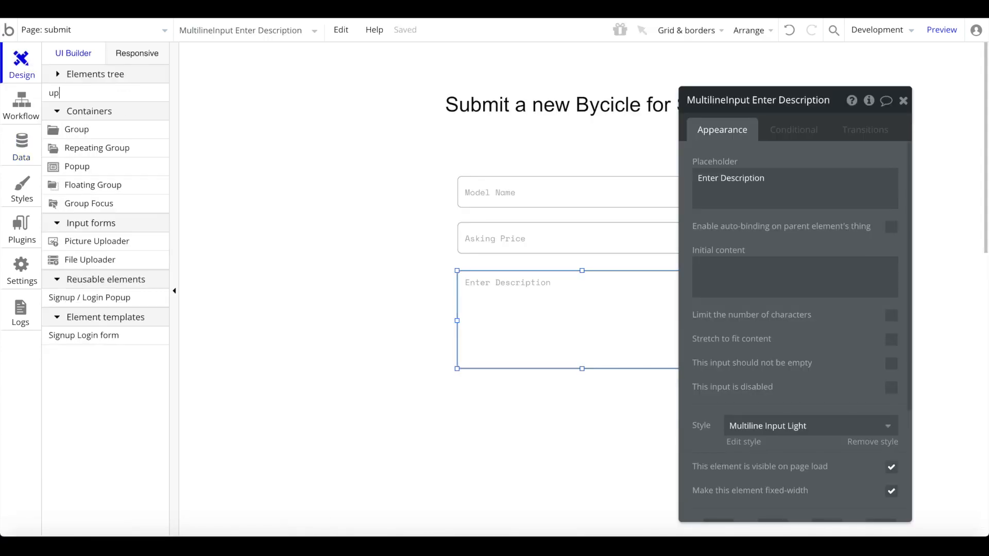
left_click(110, 129)
left_click_drag(511, 391, 625, 422)
right_click(560, 410)
left_click(647, 456)
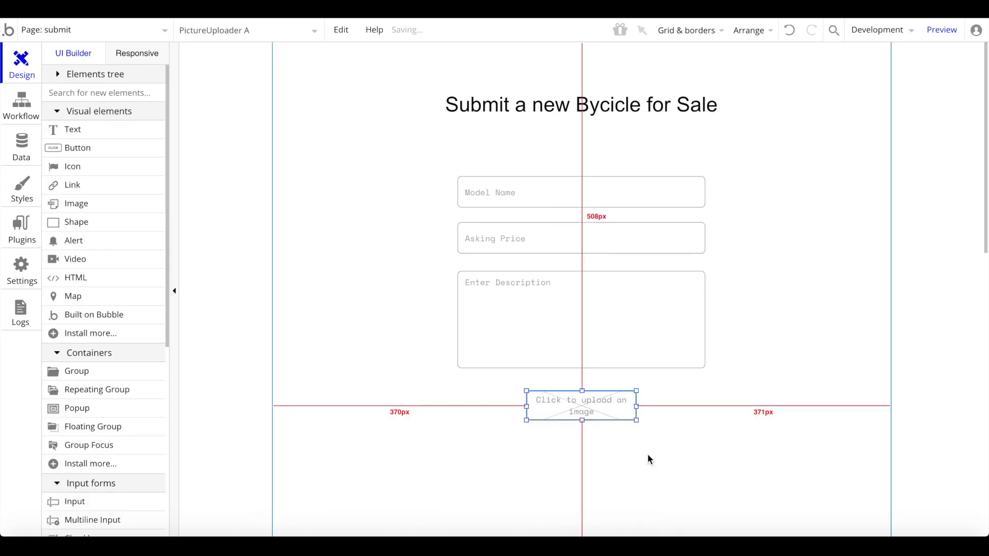
double_click(579, 411)
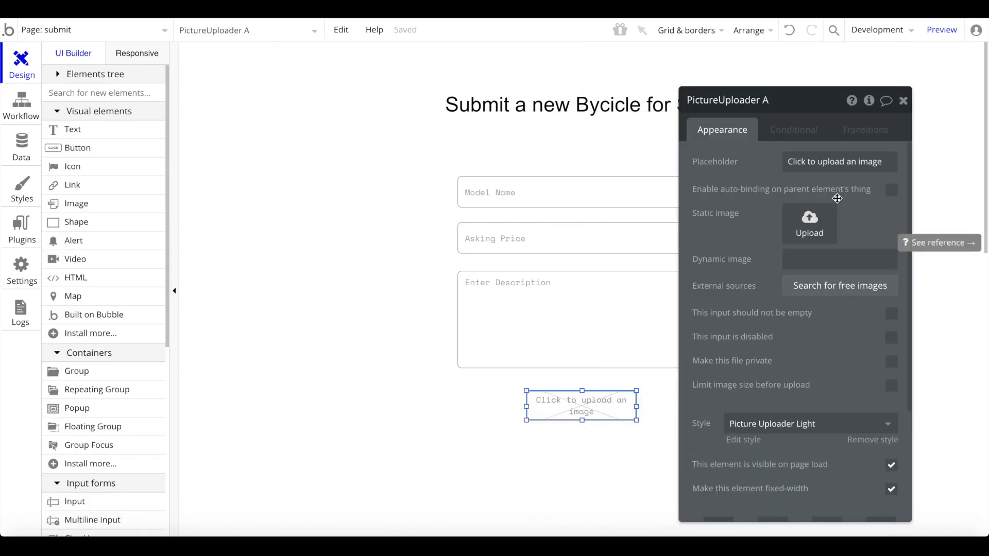
left_click(836, 259)
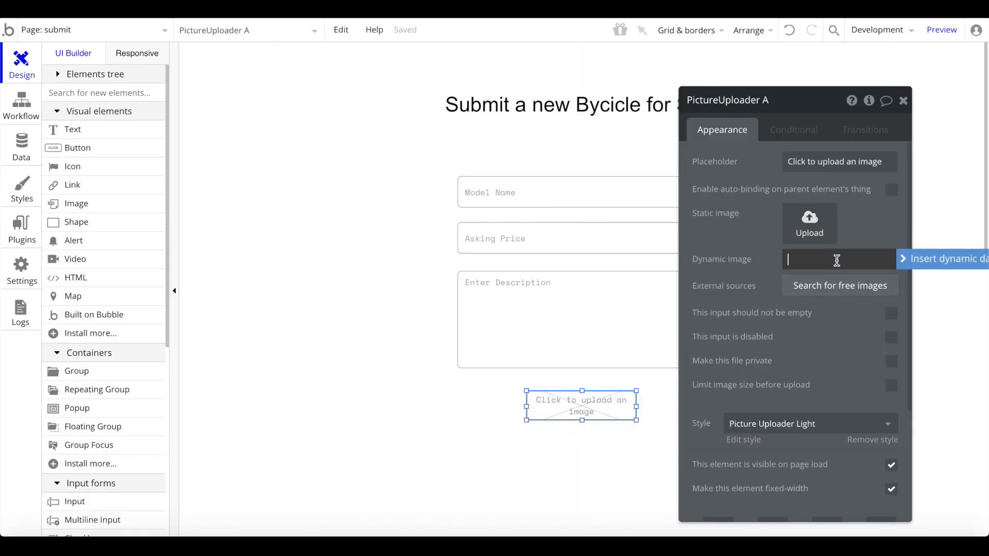
left_click(830, 164)
left_click(904, 101)
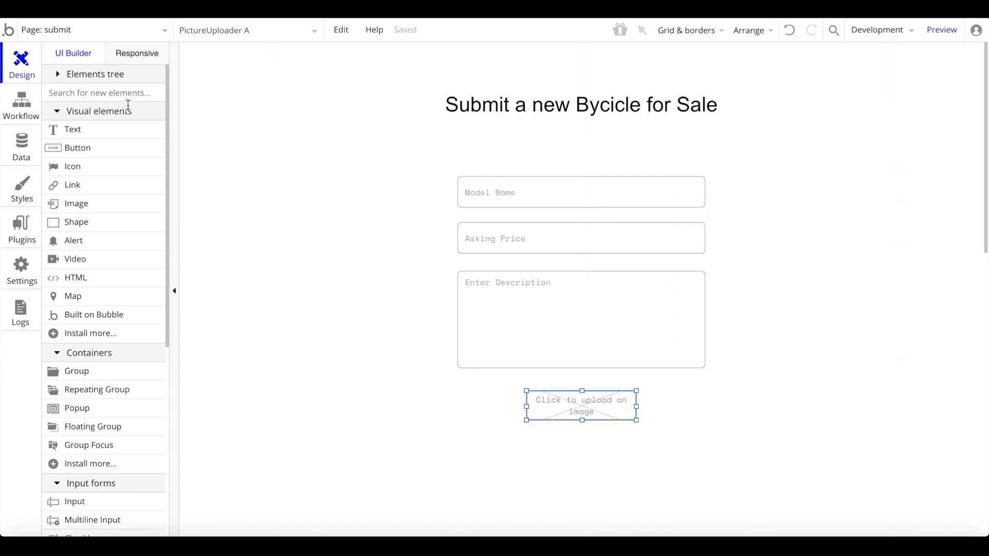
- Add a centred Button beneath the uploader labelled 'Submit'
left_click(77, 148)
scroll(450, 239, "down", 5)
left_click_drag(500, 222, 635, 260)
right_click(576, 250)
left_click(646, 455)
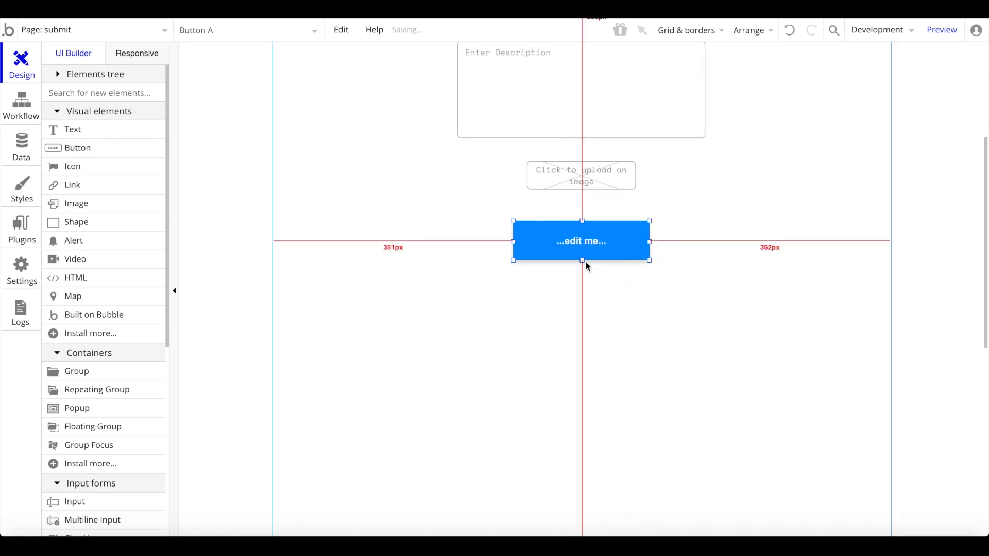
double_click(574, 242)
left_click(785, 165)
type("Submit")
left_click(817, 186)
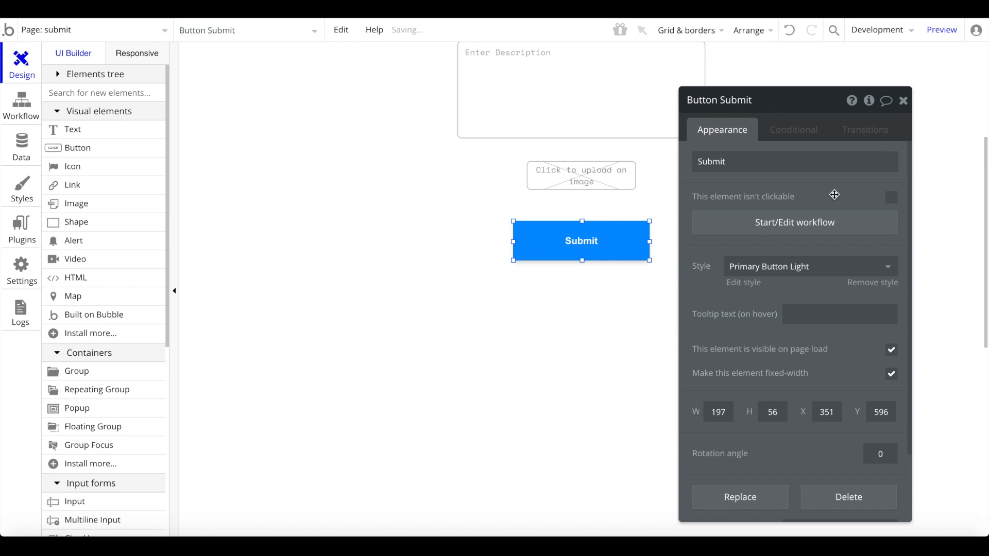
- Add a Create a new BicycleAdmin action to Submit, setting Description from the description input
left_click(817, 235)
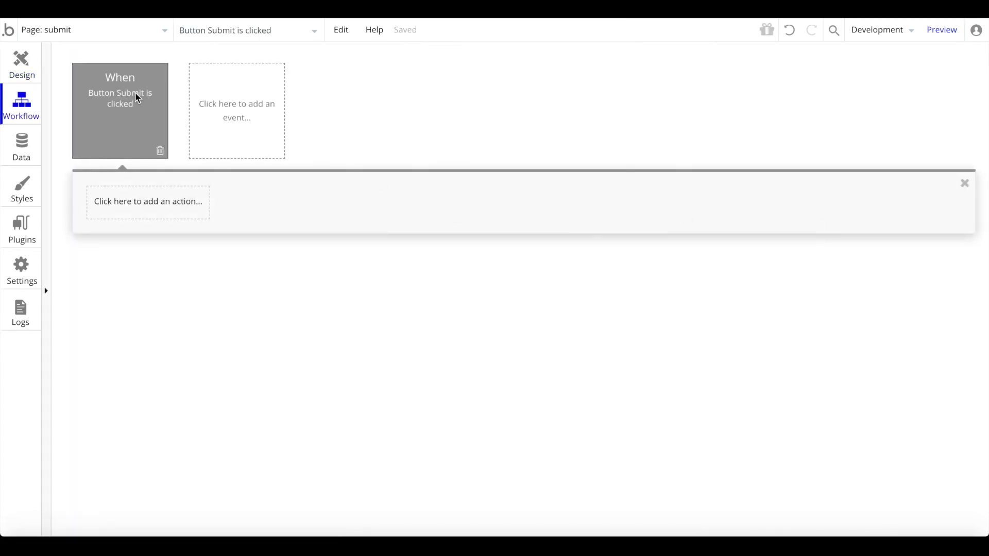
left_click(189, 209)
mouse_move(133, 283)
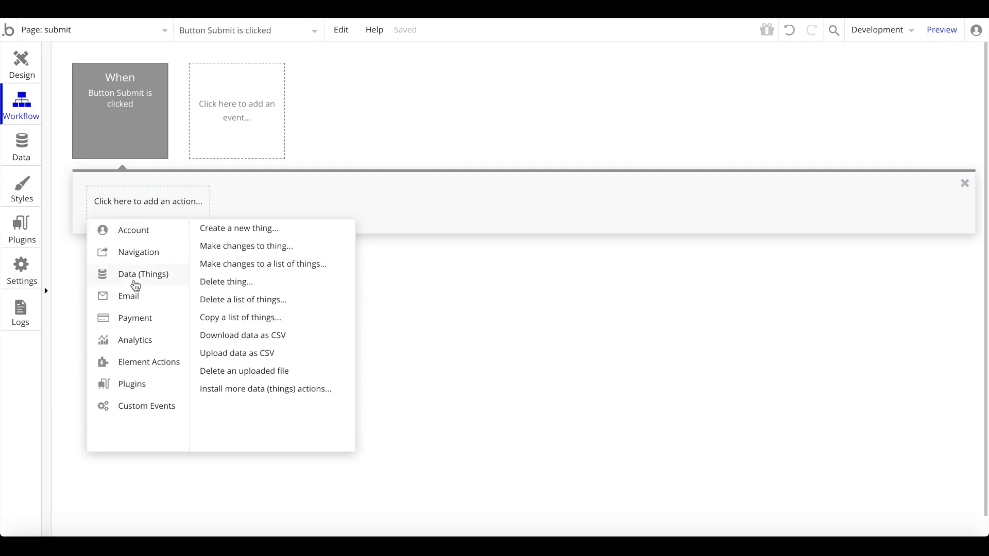
left_click(259, 233)
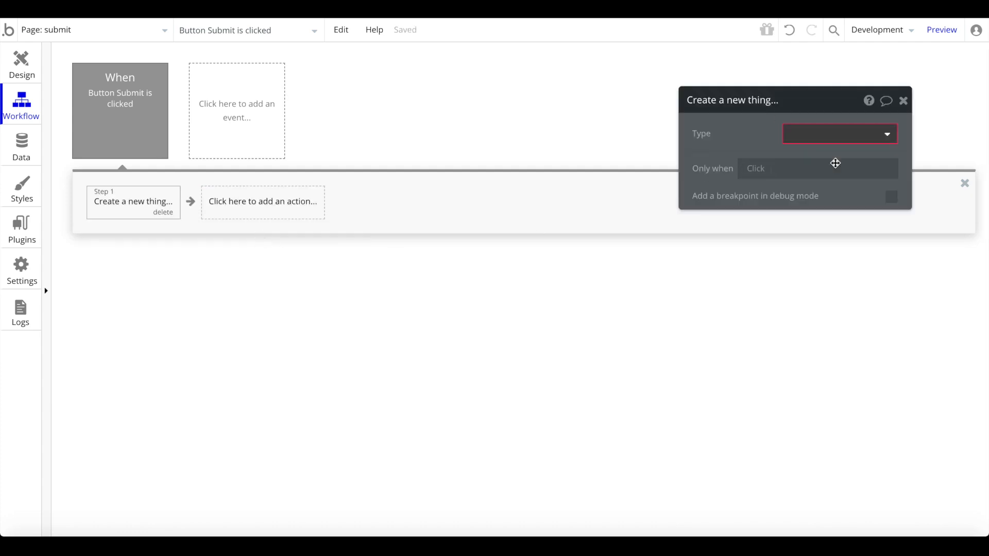
left_click(807, 133)
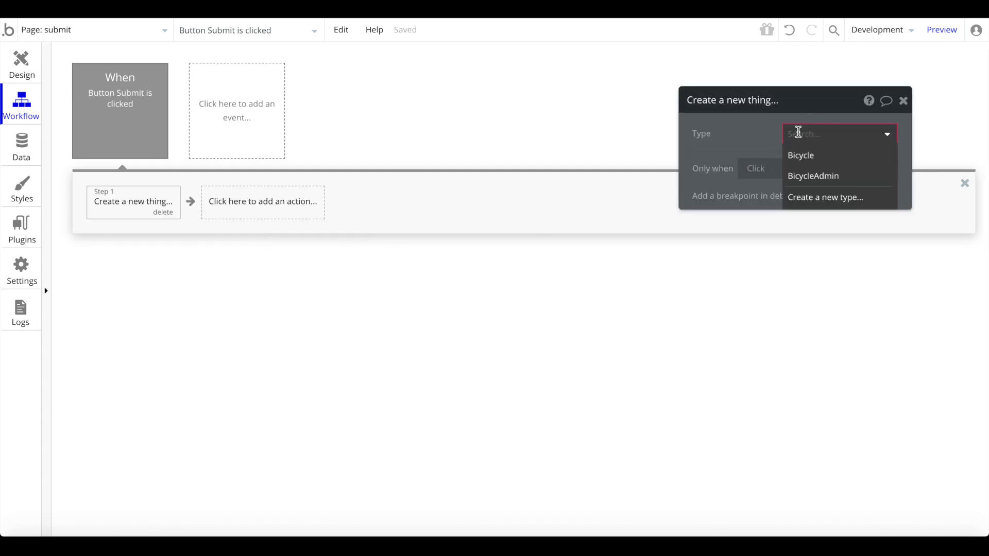
left_click(830, 174)
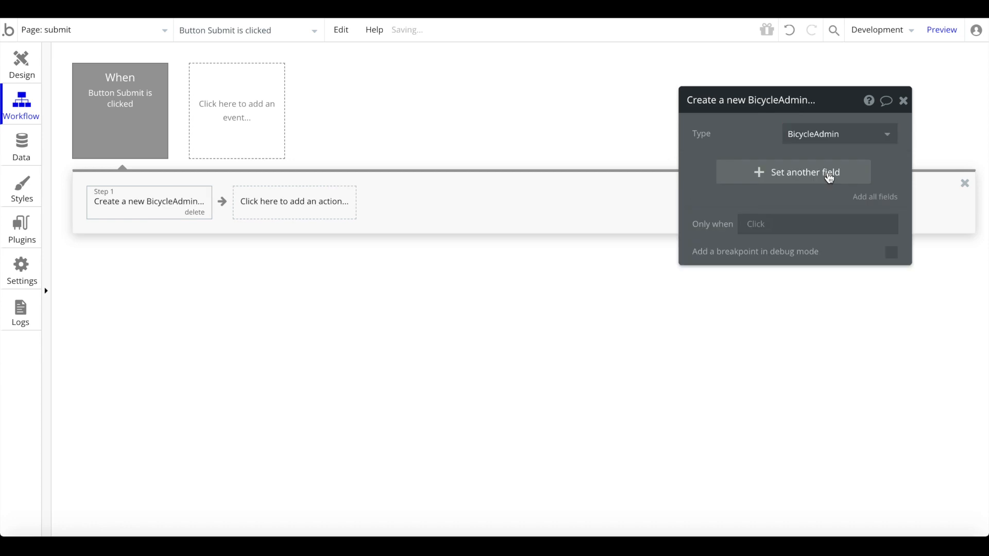
left_click(830, 179)
left_click(716, 168)
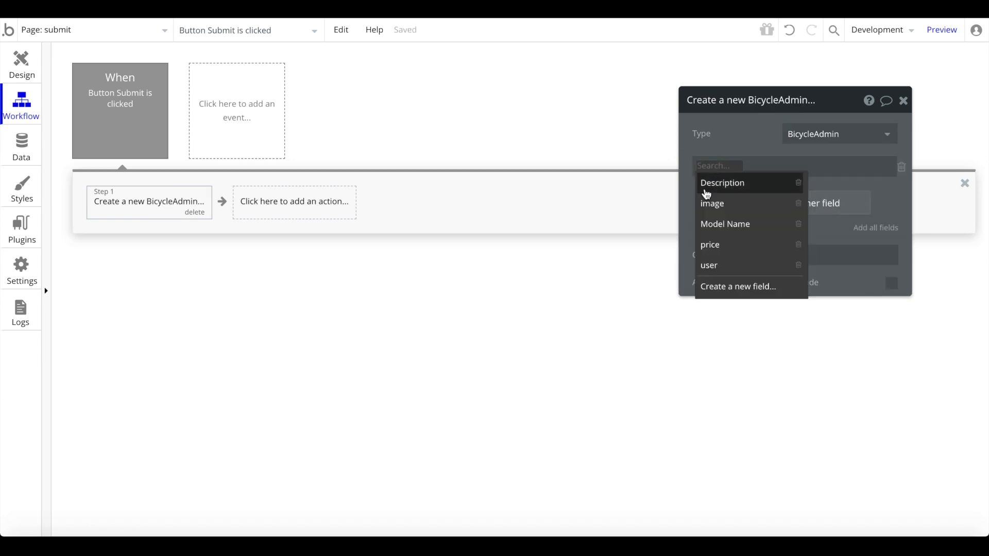
left_click(716, 184)
left_click(772, 166)
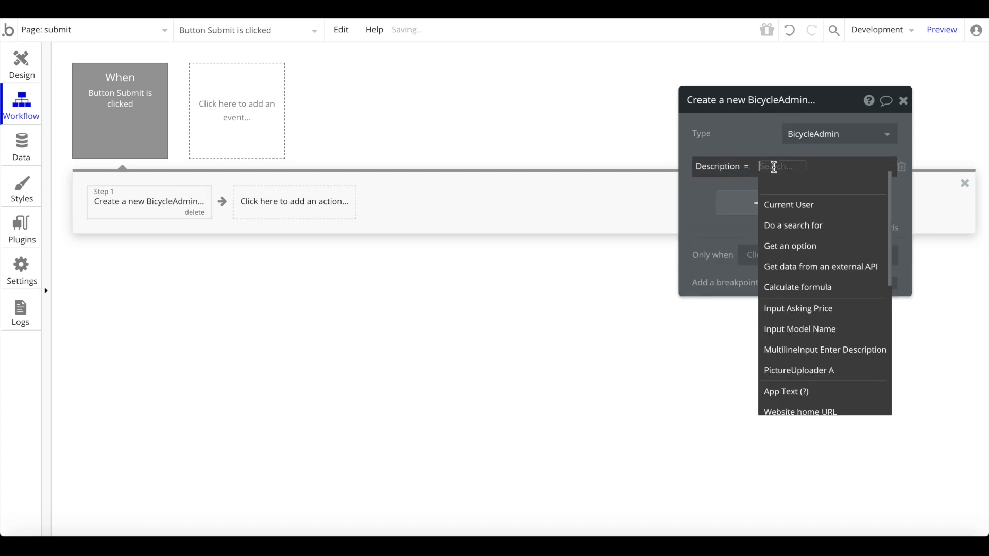
left_click(820, 359)
left_click(779, 199)
- Set image from the picture uploader and Model Name from the model name input
left_click(779, 214)
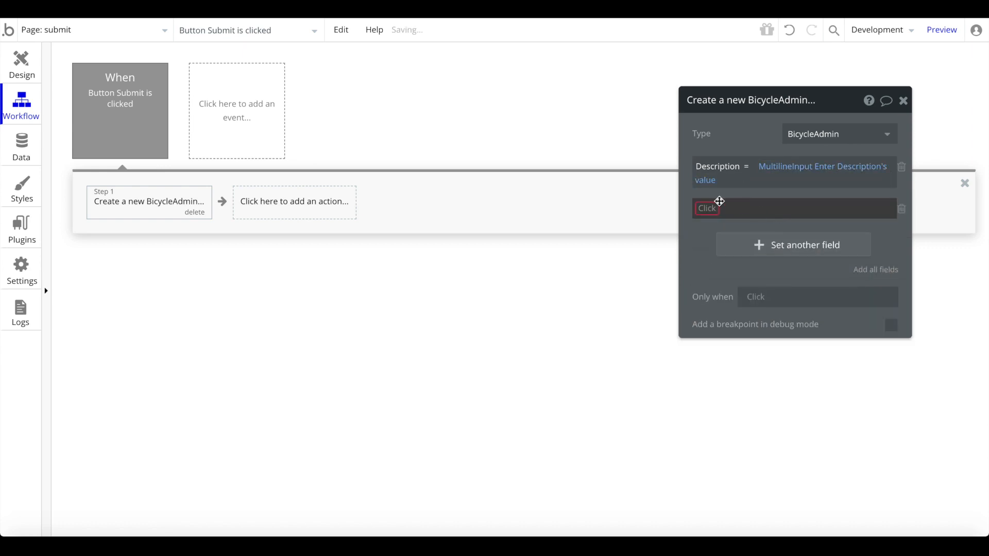
left_click(729, 203)
left_click(710, 246)
left_click(744, 211)
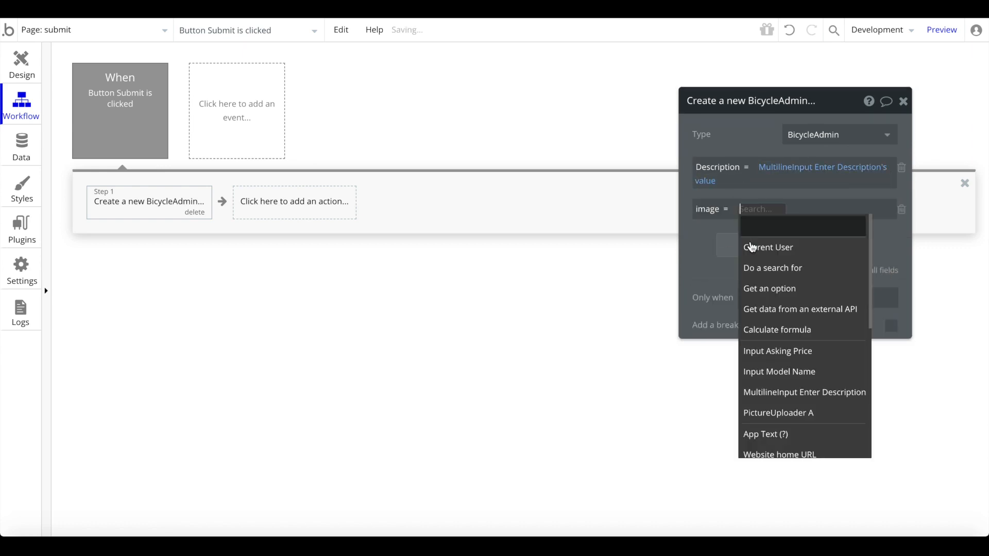
left_click(779, 413)
left_click(839, 220)
left_click(758, 245)
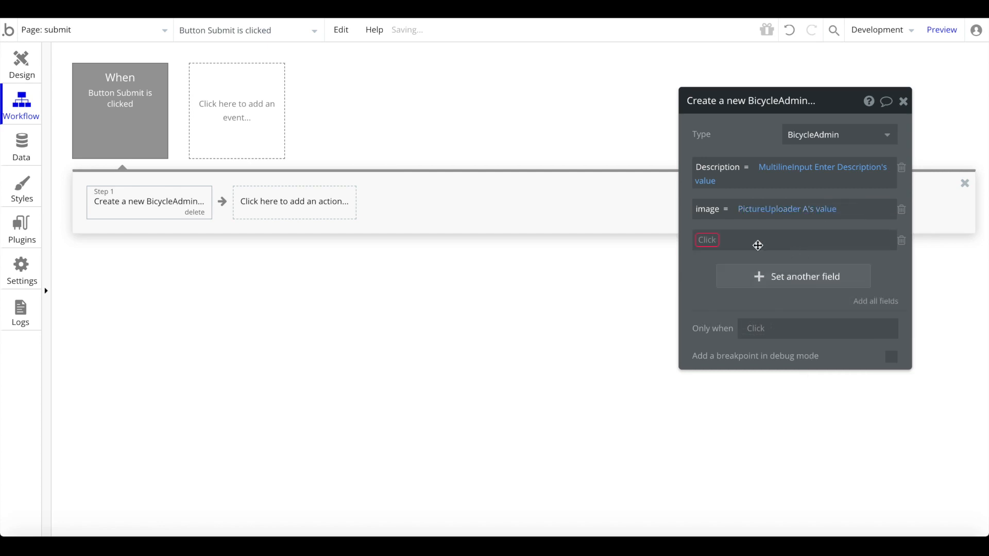
left_click(707, 240)
left_click(714, 293)
left_click(772, 241)
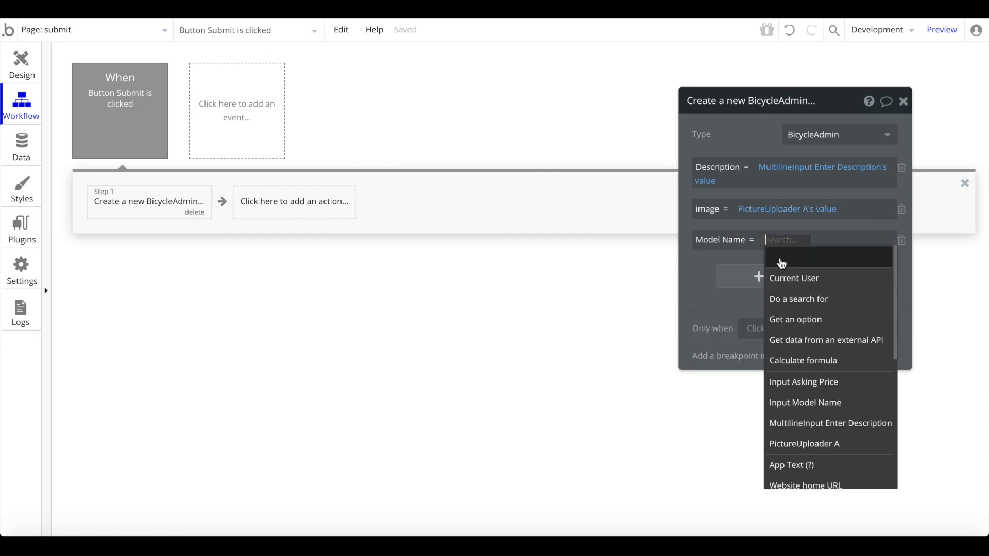
left_click(824, 402)
left_click(859, 255)
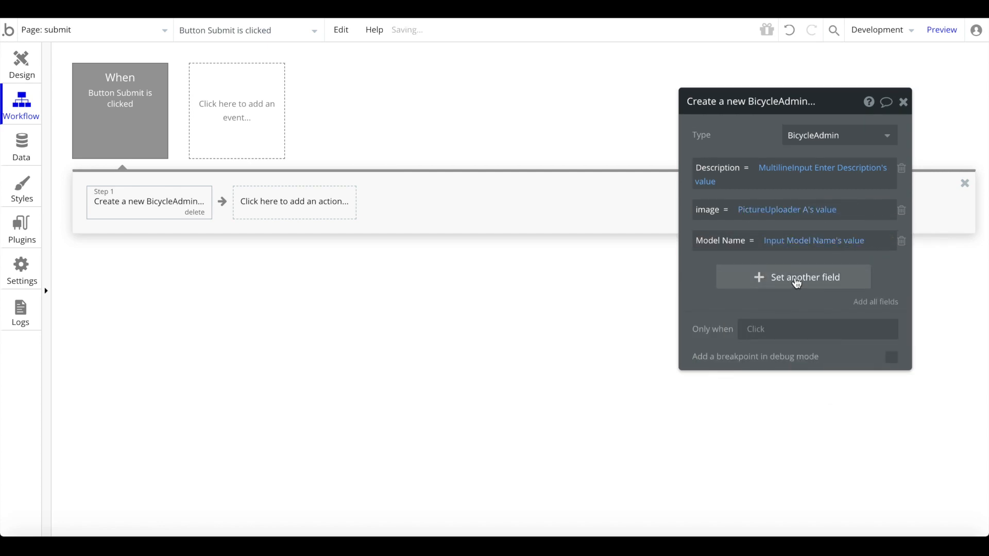
- Set price from the asking price input and user to Current User, keeping type BicycleAdmin
left_click(797, 284)
left_click(736, 274)
left_click(712, 348)
left_click(743, 280)
left_click(766, 412)
left_click(803, 289)
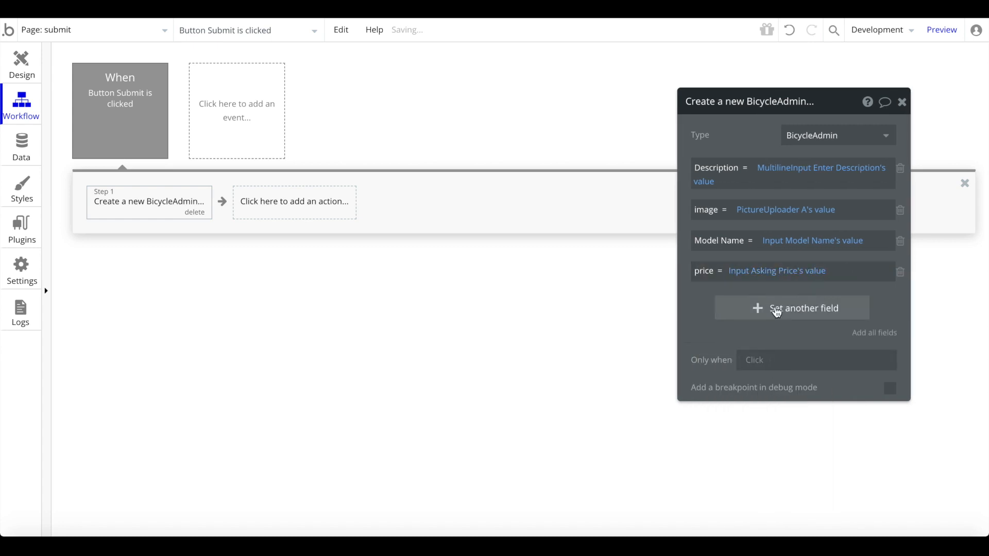
left_click(777, 312)
left_click(713, 305)
left_click(710, 398)
left_click(739, 301)
left_click(753, 339)
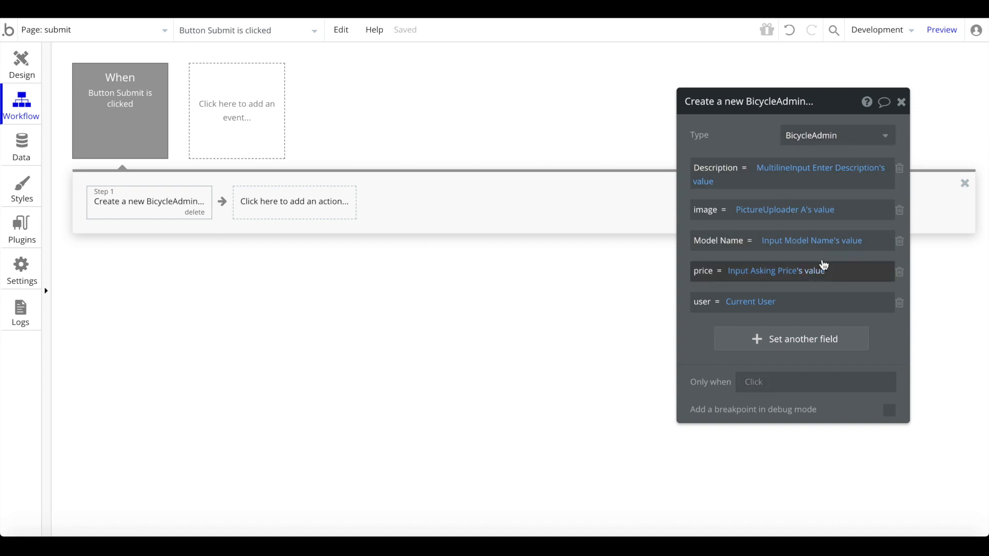
left_click(827, 135)
left_click(814, 178)
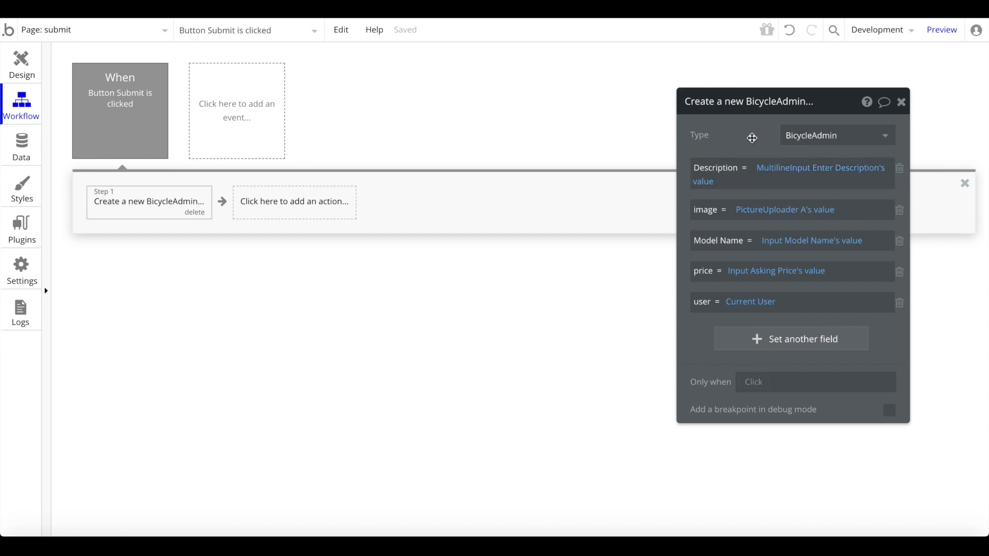
- Draw an Alert near the submit page top, styled Alert Success Light and positioned at top
left_click(19, 70)
type("aler")
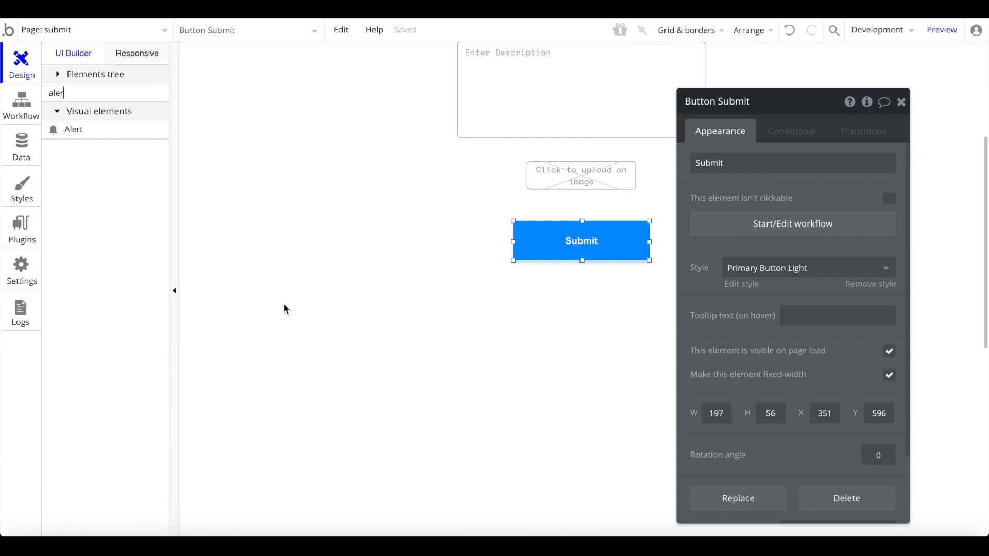
scroll(182, 172, "up", 5)
left_click(77, 139)
mouse_move(315, 64)
left_mouse_down()
mouse_move(523, 152)
mouse_move(569, 111)
left_mouse_up()
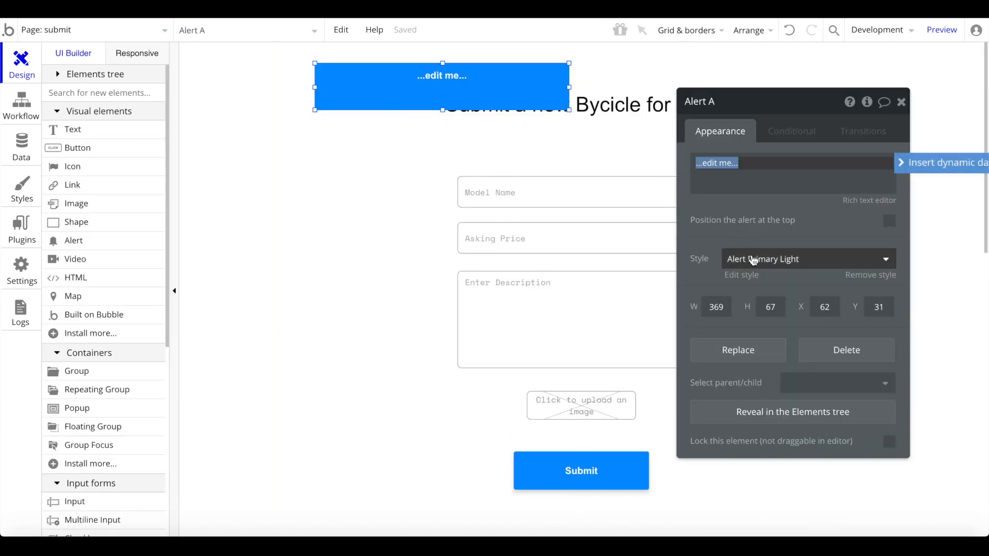
left_click(752, 259)
left_click(760, 365)
left_click(889, 220)
- Enter the alert's thank-you message explaining moderator review and an approval email
left_click(807, 186)
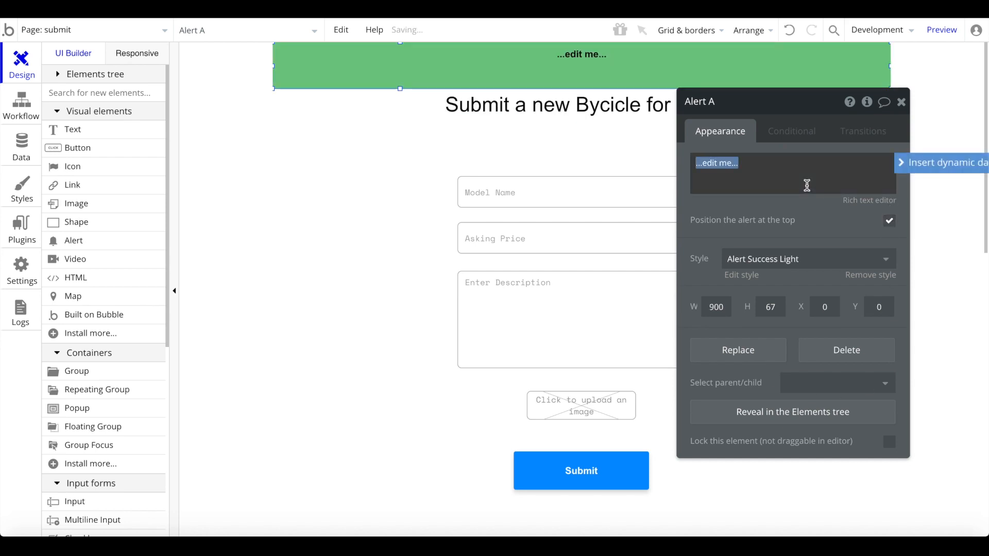
type("Tha")
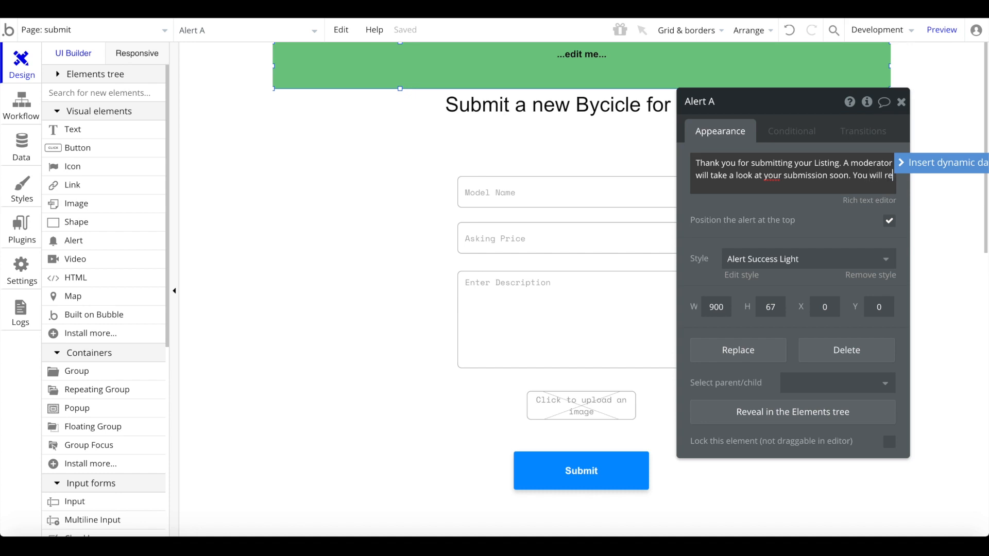
type("ceive an email if your listing is approved or dis")
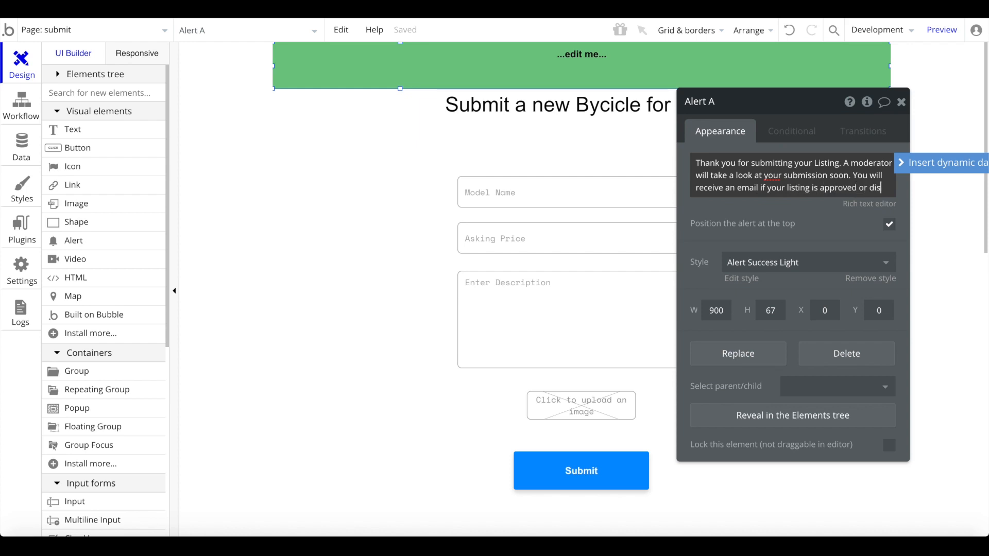
type("approved.")
left_click(799, 220)
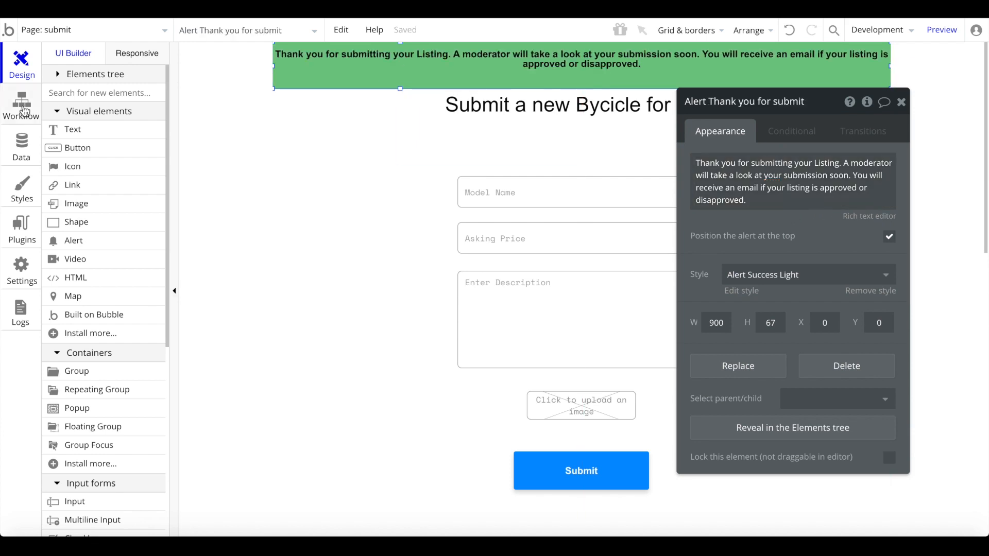
left_click(22, 106)
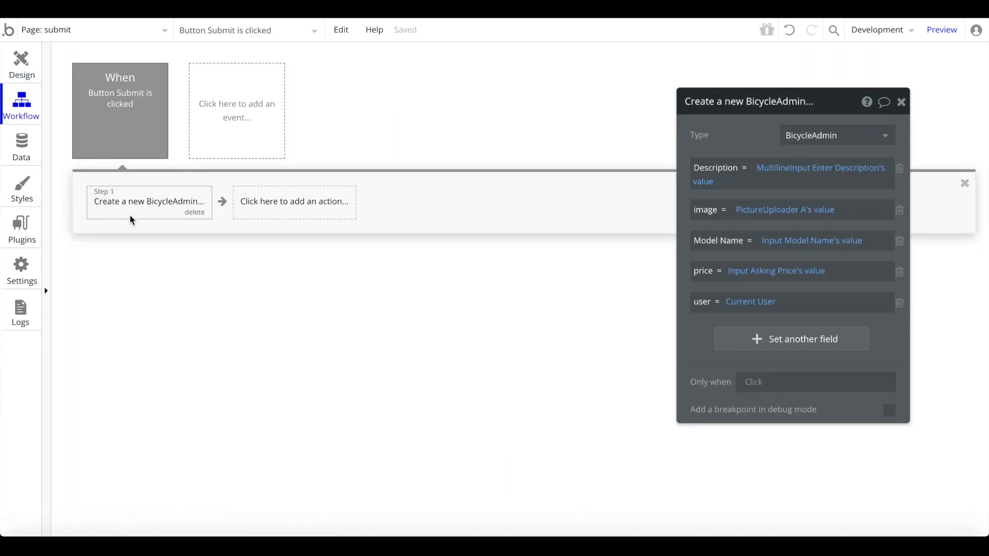
- Add Reset inputs and Show message actions, showing the thank-you alert held for 5000 ms
left_click(259, 201)
mouse_move(294, 399)
left_click(443, 344)
left_click(417, 212)
mouse_move(407, 371)
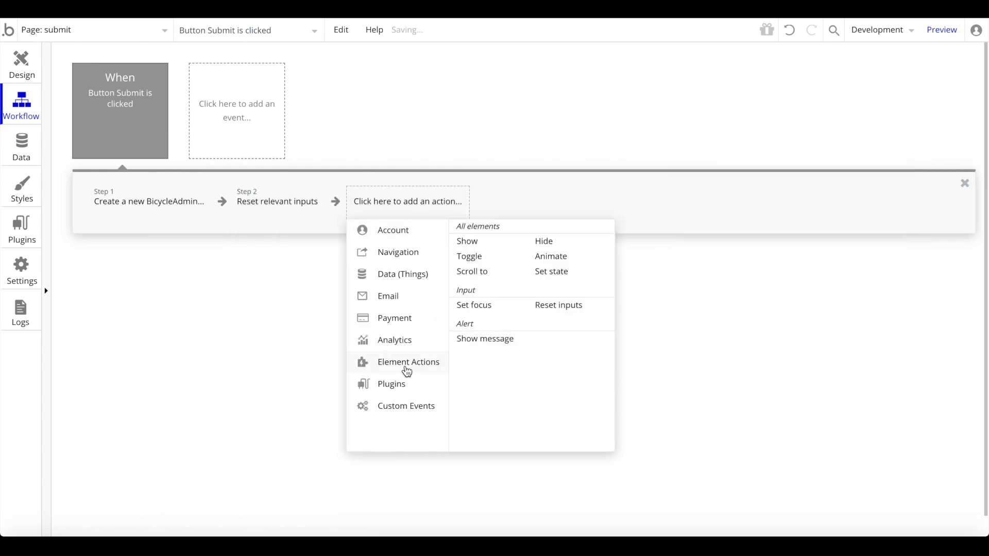
left_click(503, 343)
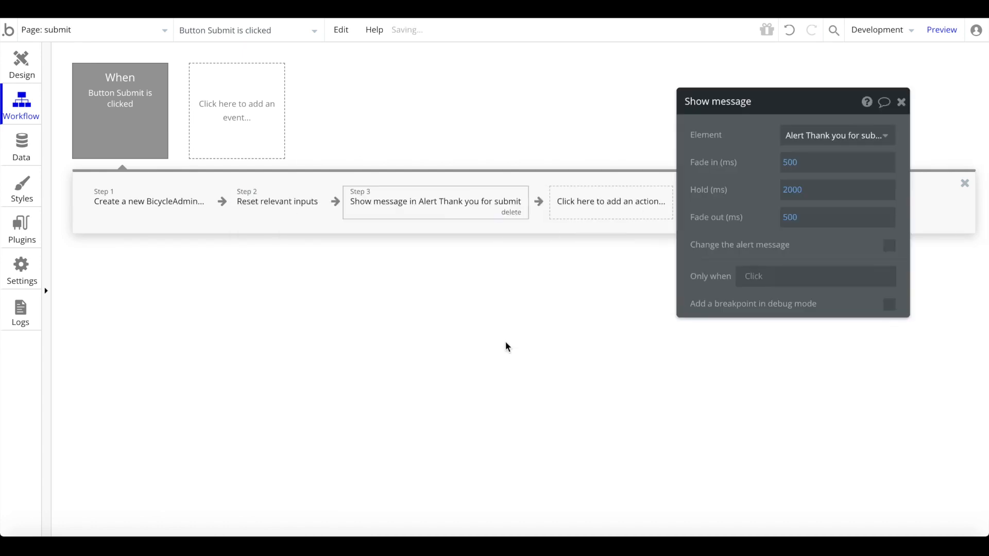
left_click(834, 140)
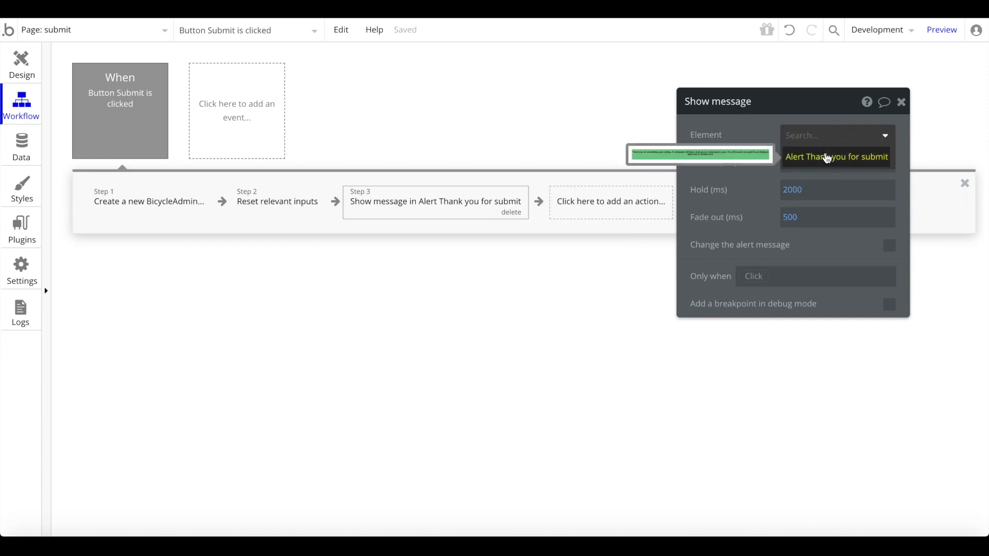
left_click(828, 157)
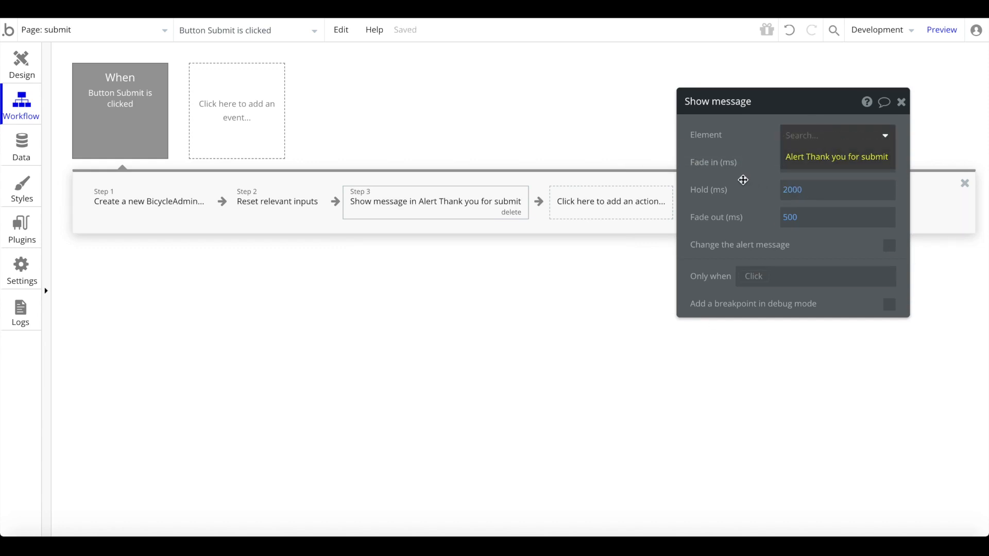
left_click(794, 192)
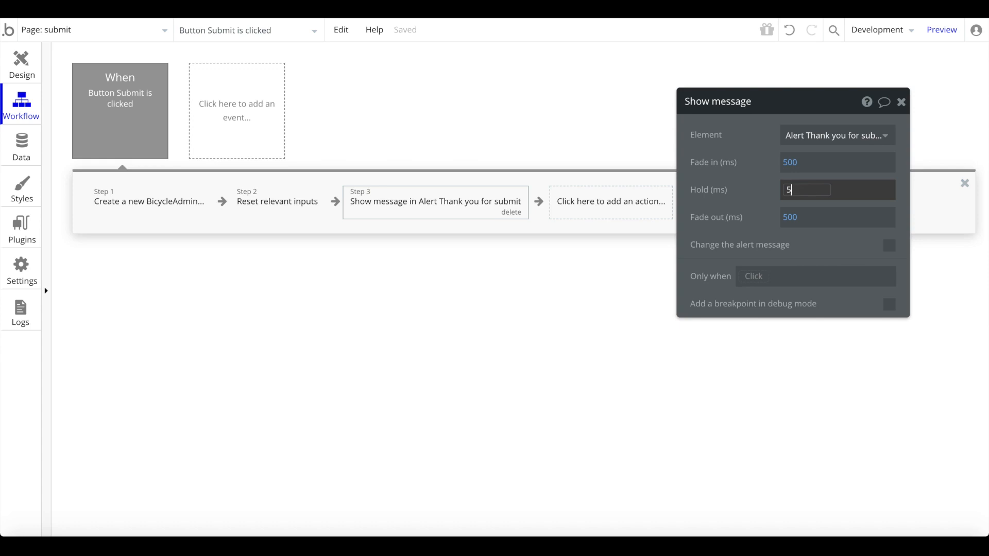
left_click(763, 198)
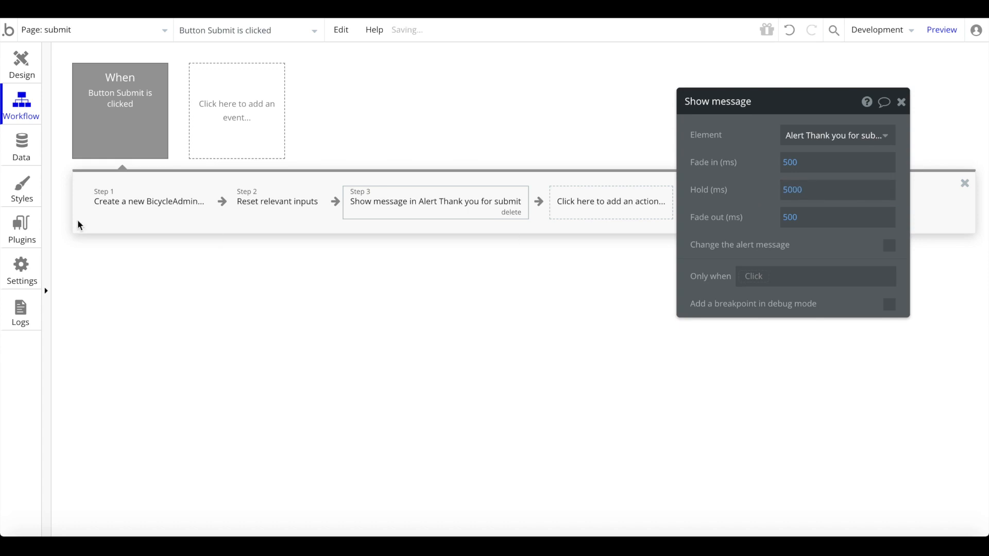
left_click(22, 59)
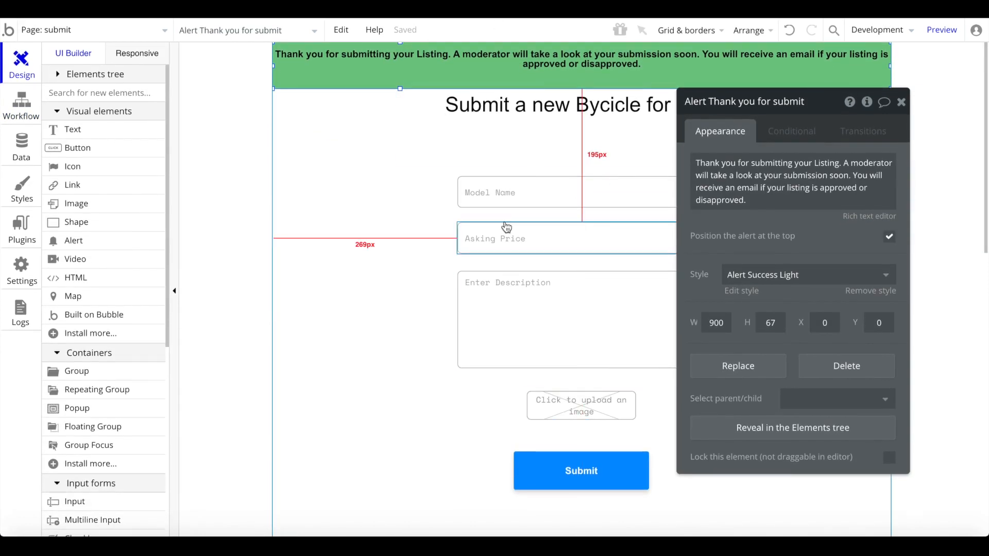
- Center the Submit button horizontally, then view the app's data types
right_click(563, 481)
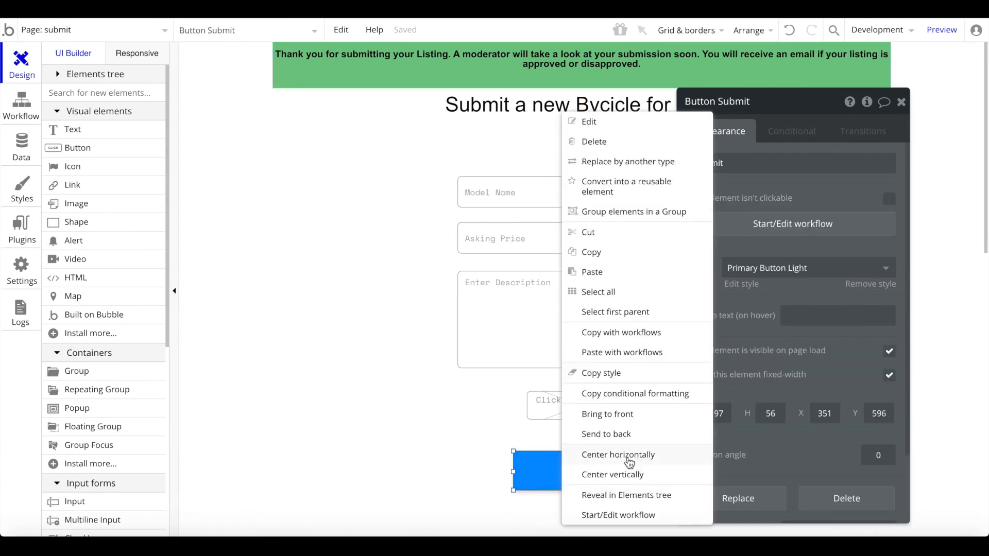
left_click(641, 459)
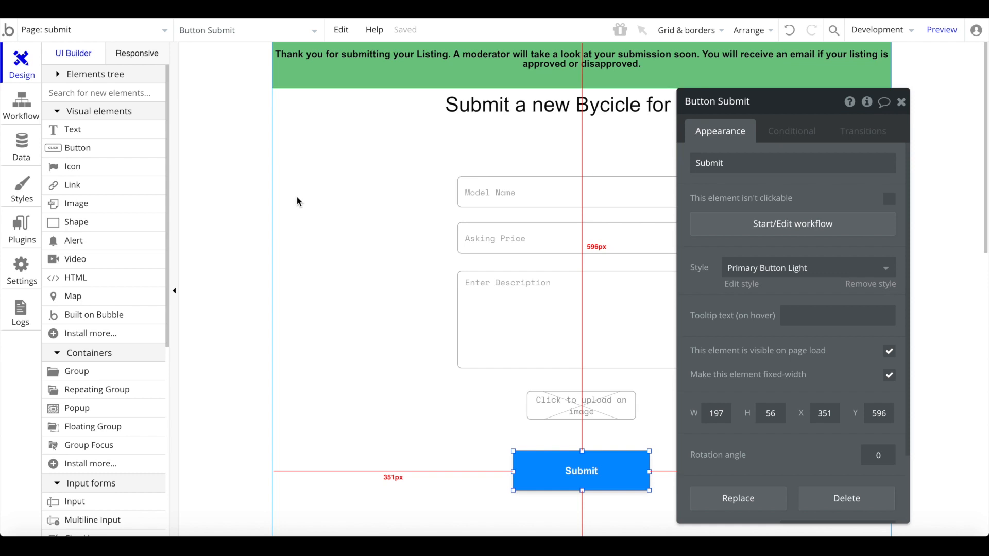
left_click(23, 143)
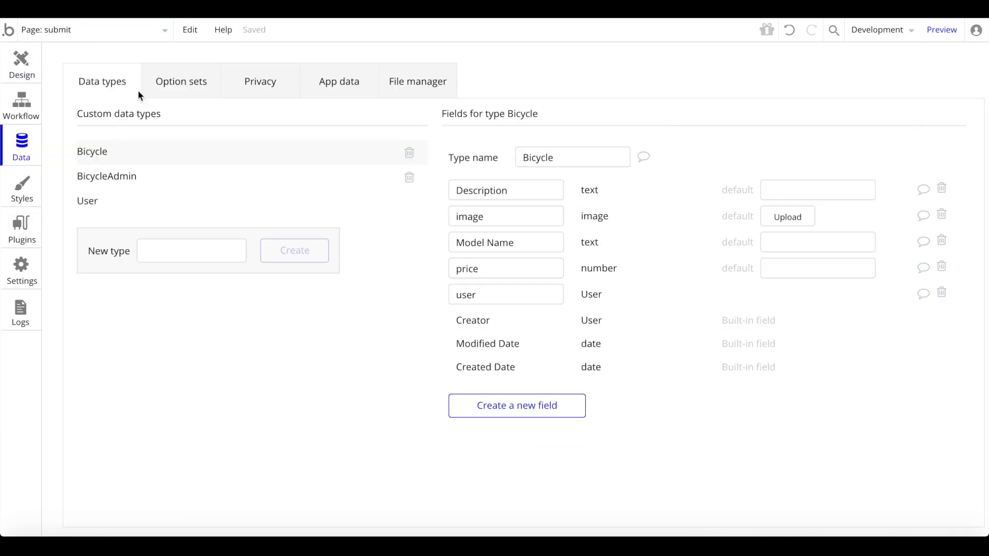
- Add a text field named 'hierarchy' to the User data type
left_click(201, 211)
left_click(478, 268)
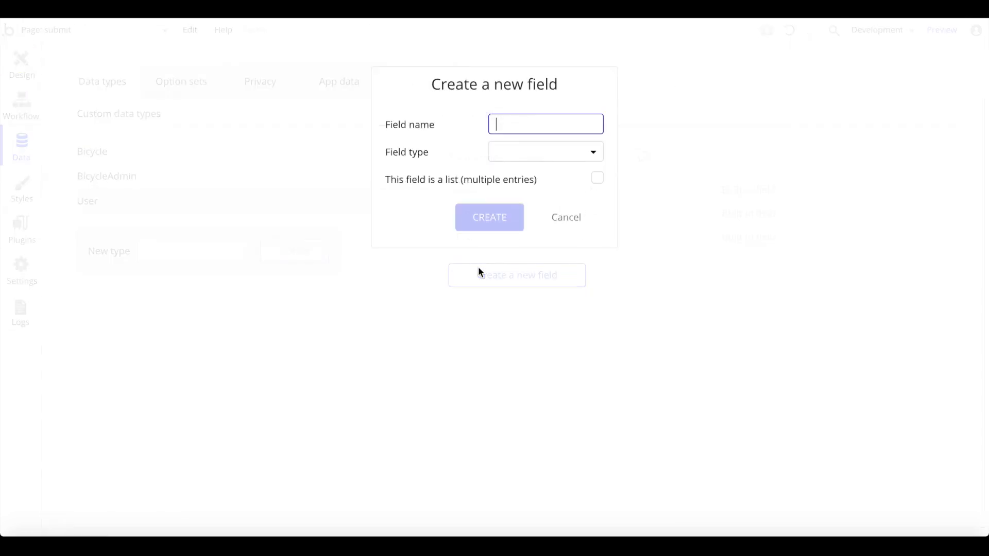
type("hierarchy")
left_click(561, 158)
left_click(526, 175)
left_click(479, 222)
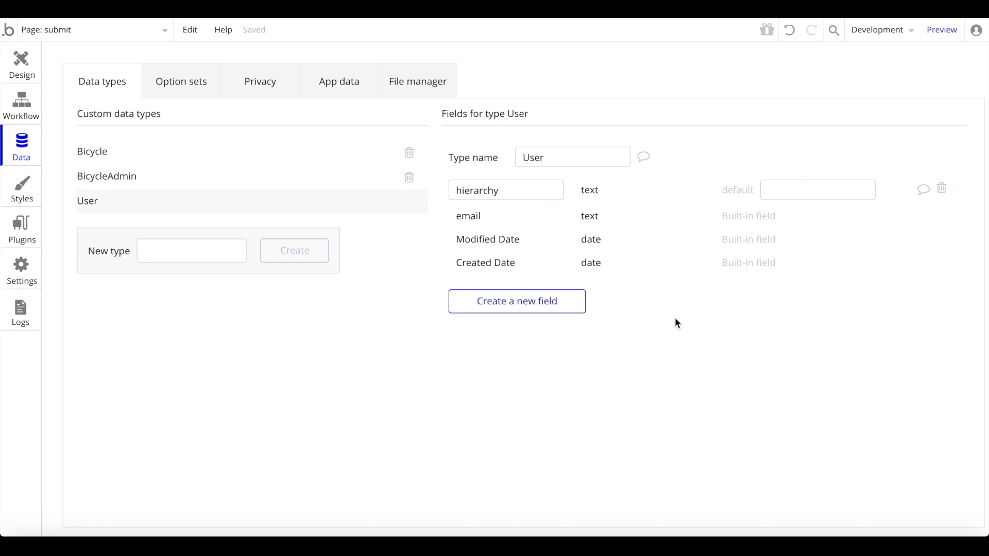
left_click(148, 43)
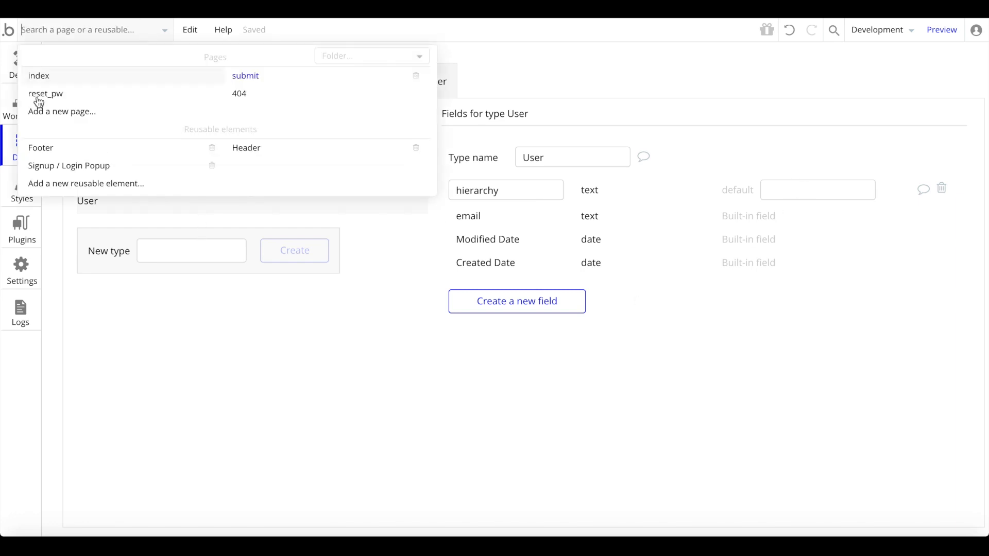
- Create an 'admin' page cloned from index and delete its copied bicycle repeating group
left_click(63, 115)
type("admin")
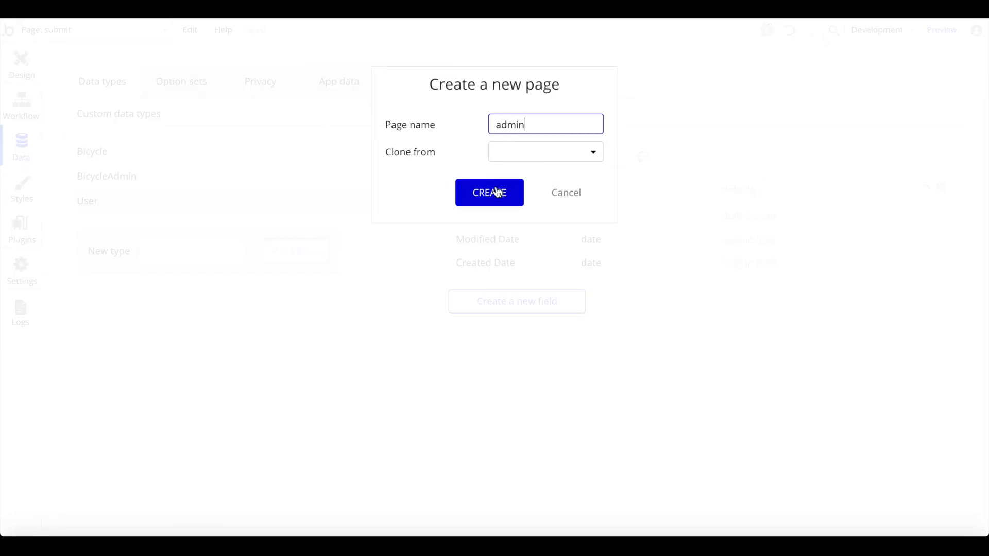
left_click(528, 150)
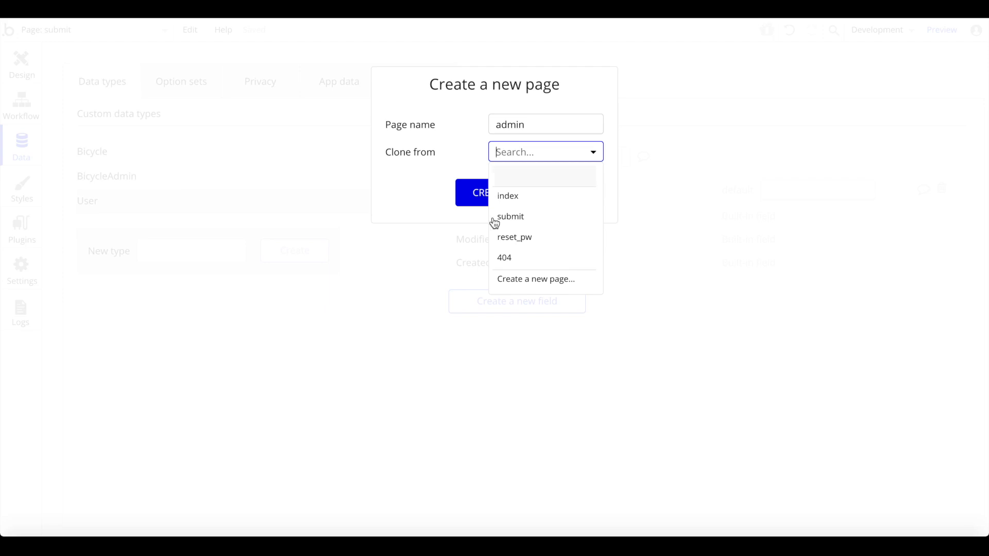
left_click(532, 194)
left_click(515, 195)
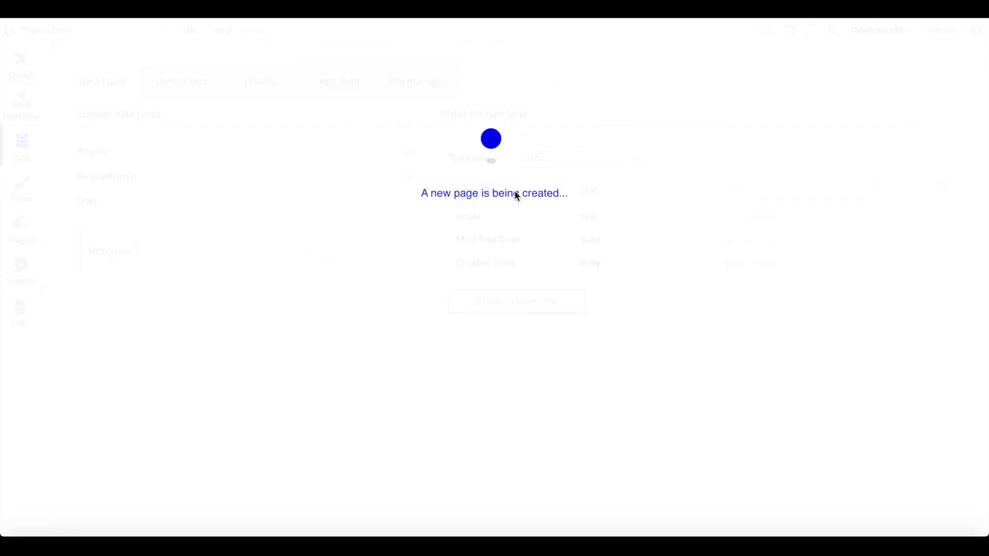
double_click(560, 326)
key("Delete")
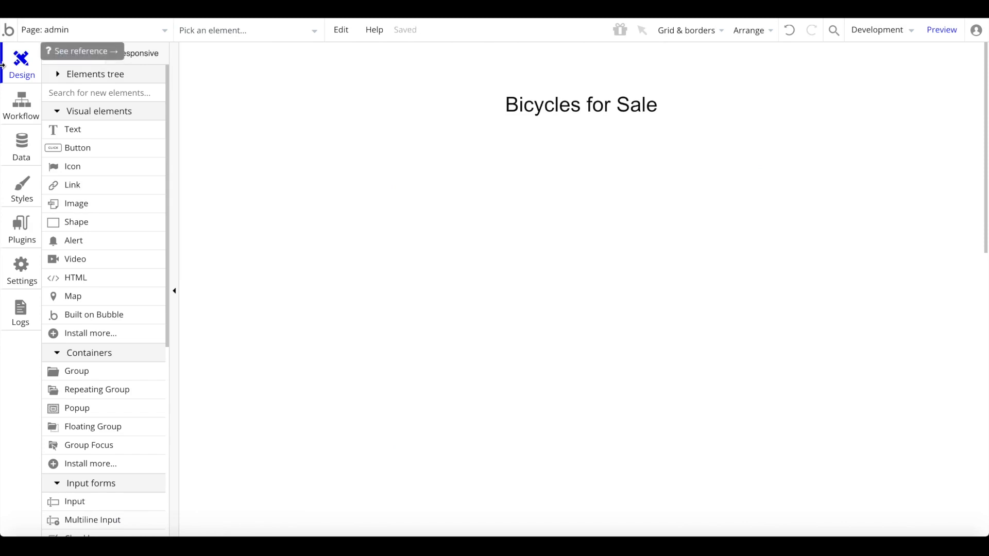
left_click(15, 116)
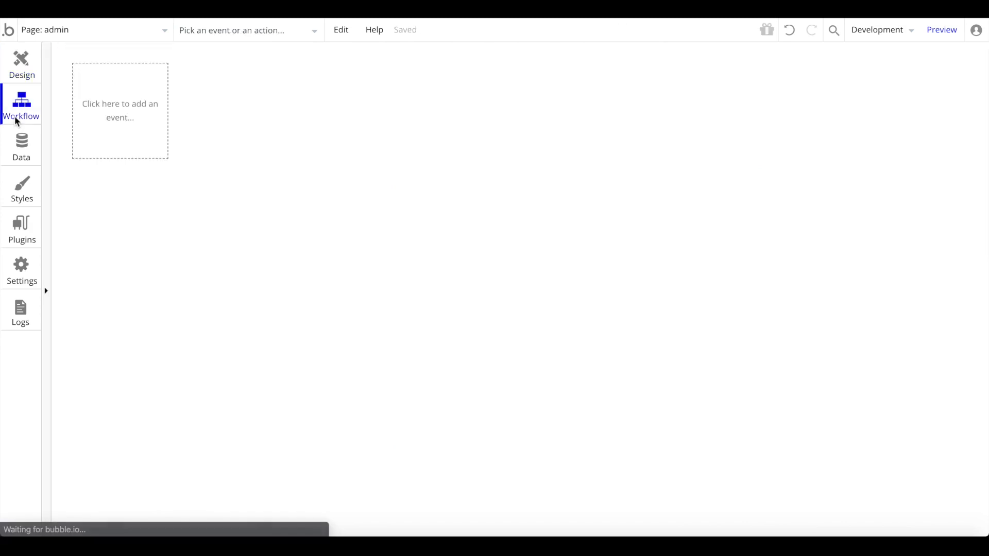
- Add a Page is loaded event with a Go to page index action
left_click(160, 93)
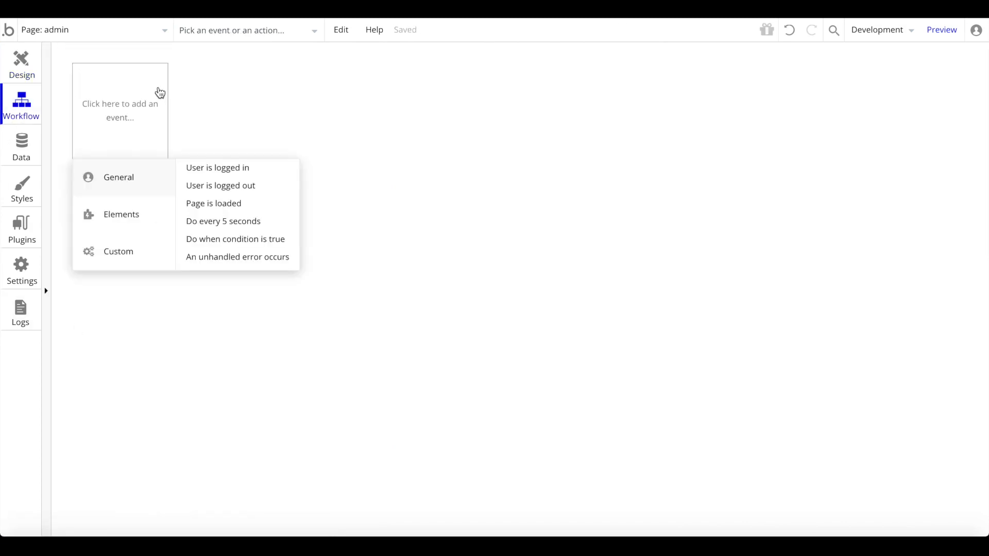
left_click(201, 203)
left_click(195, 204)
mouse_move(166, 252)
left_click(230, 236)
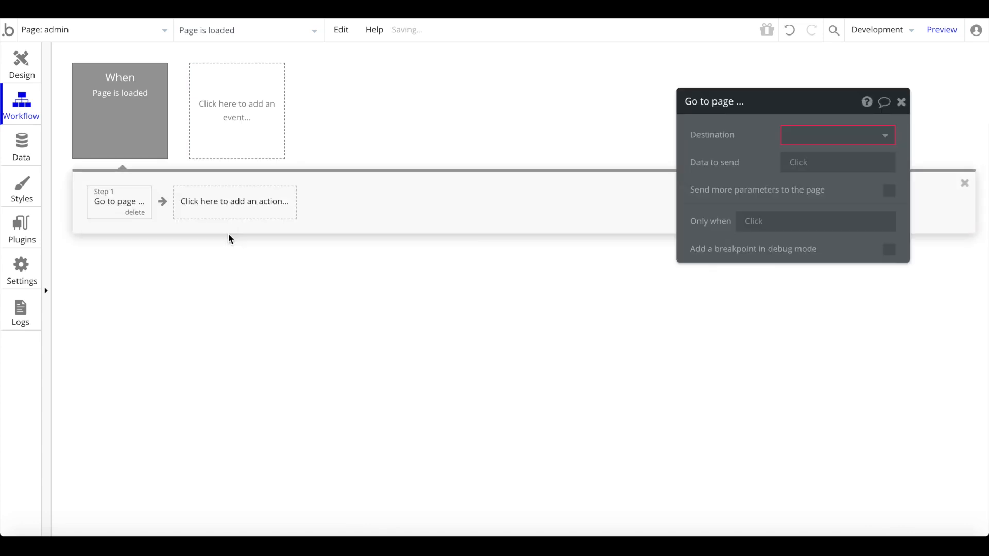
left_click(835, 142)
left_click(826, 154)
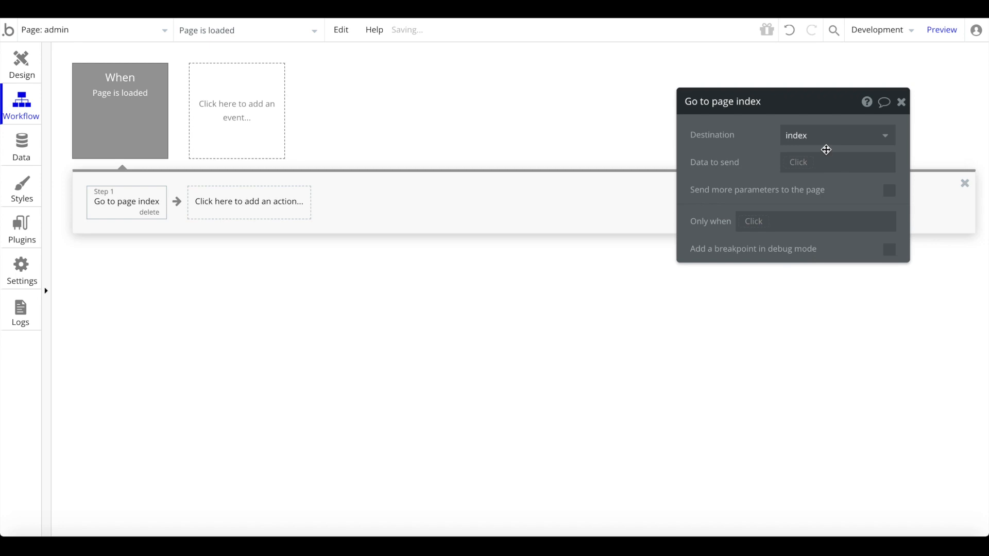
- Run the redirect only when Current User's hierarchy is not "admin"
left_click(756, 222)
left_click(752, 258)
left_click(807, 239)
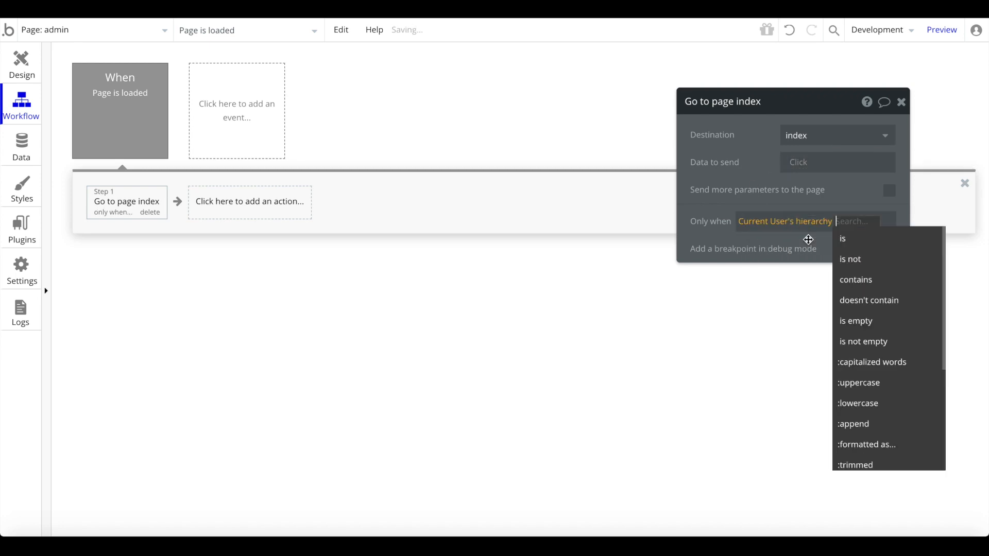
left_click(852, 260)
type("admin")
left_click(702, 228)
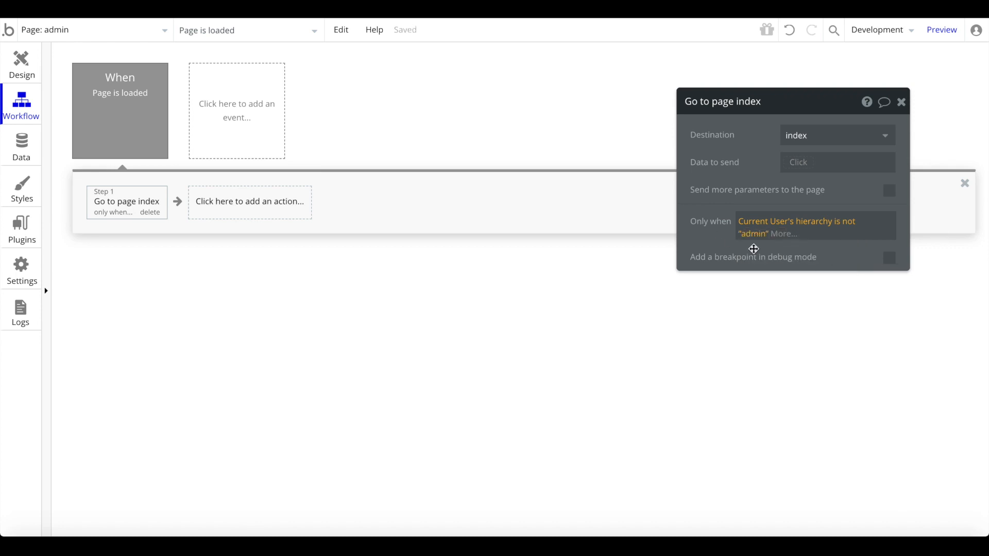
left_click(722, 249)
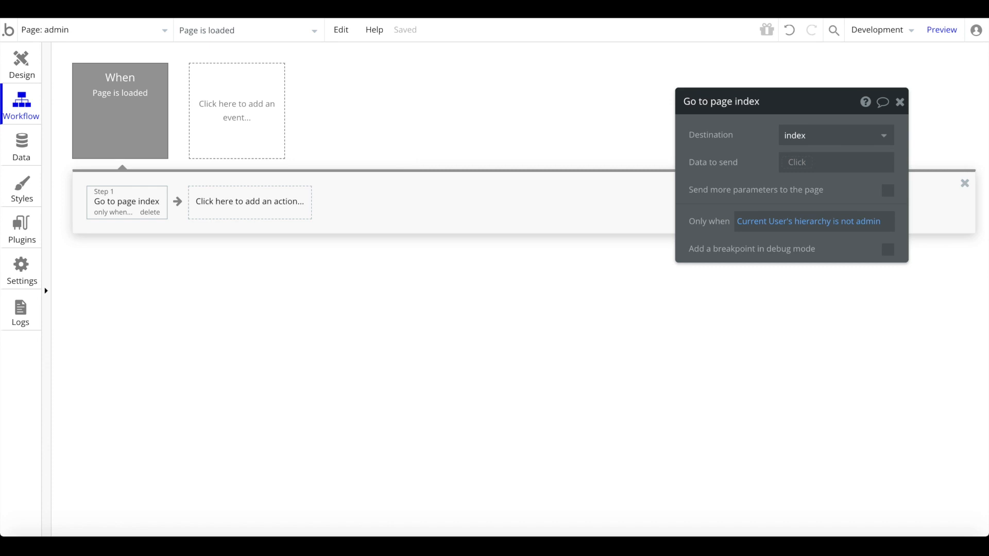
left_click(20, 78)
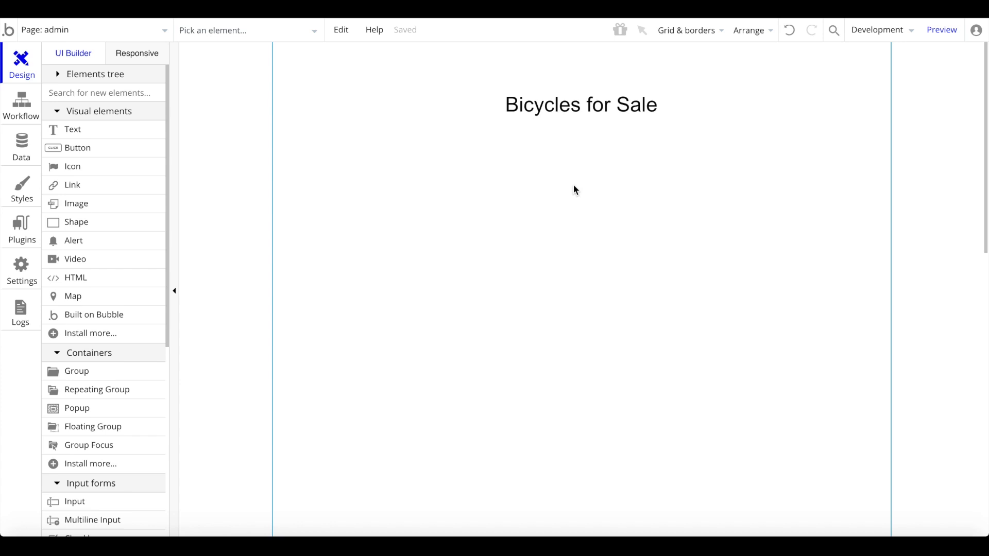
- Rename the heading to 'Admin Dashboard', then select the index page's bicycle repeating group
double_click(595, 98)
type("Ad")
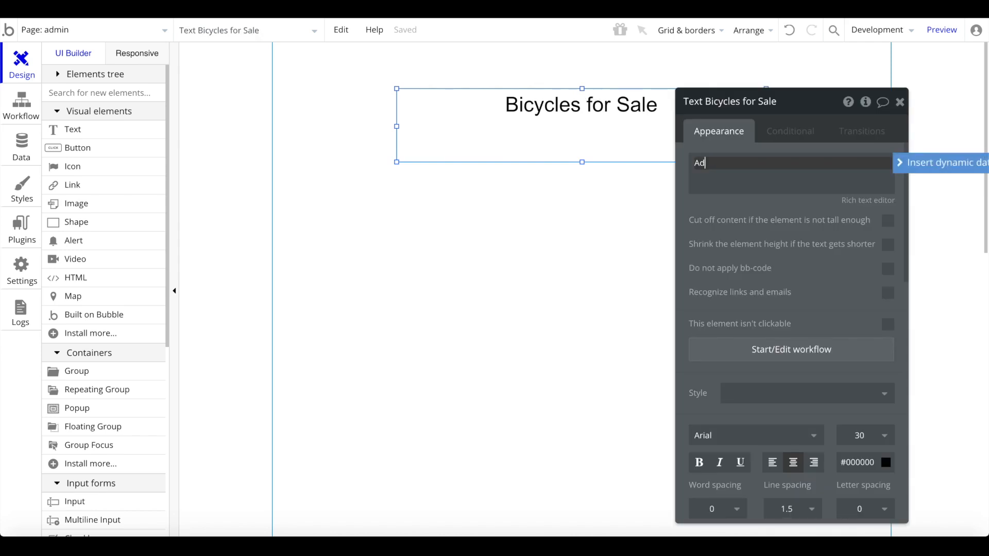
type("min Dashboard")
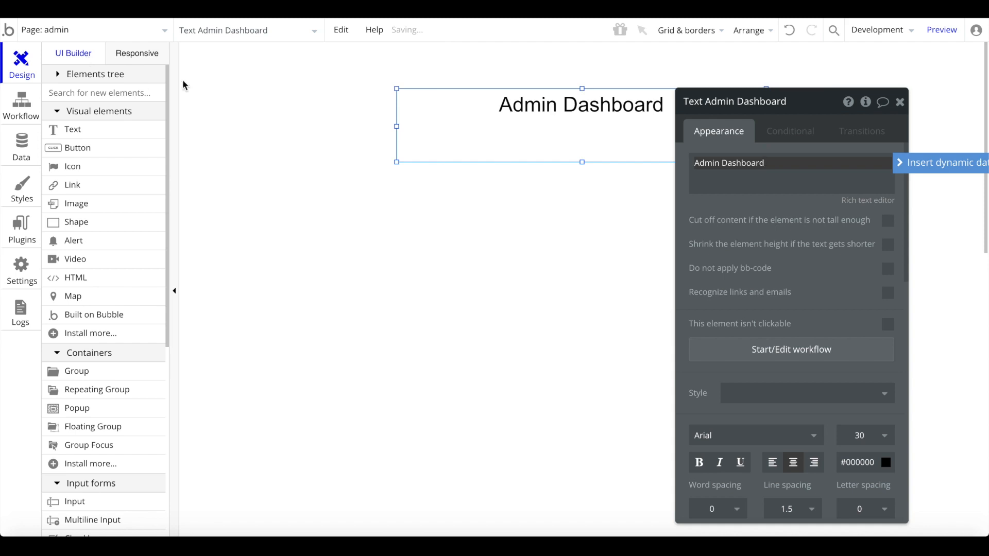
left_click(157, 30)
left_click(80, 93)
left_click(96, 31)
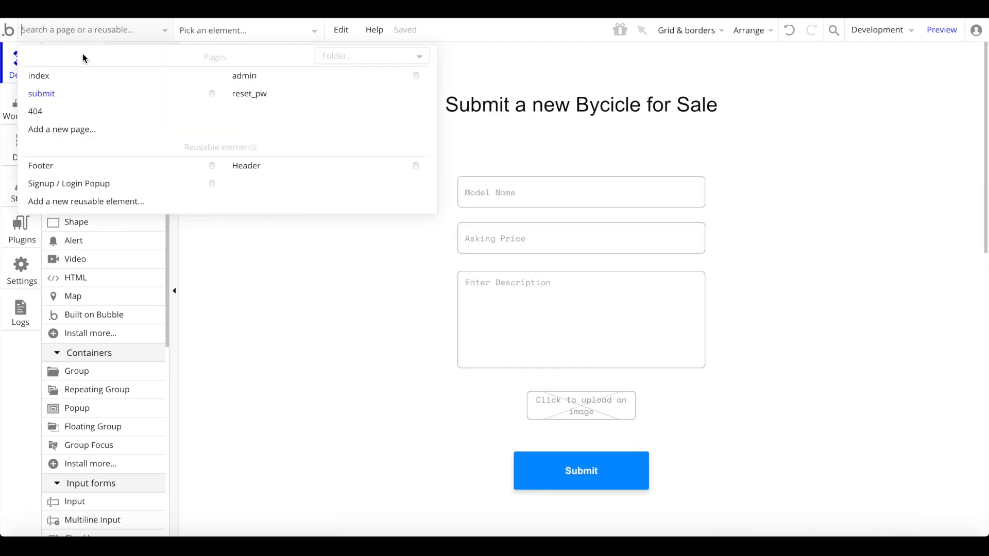
left_click(82, 75)
double_click(660, 310)
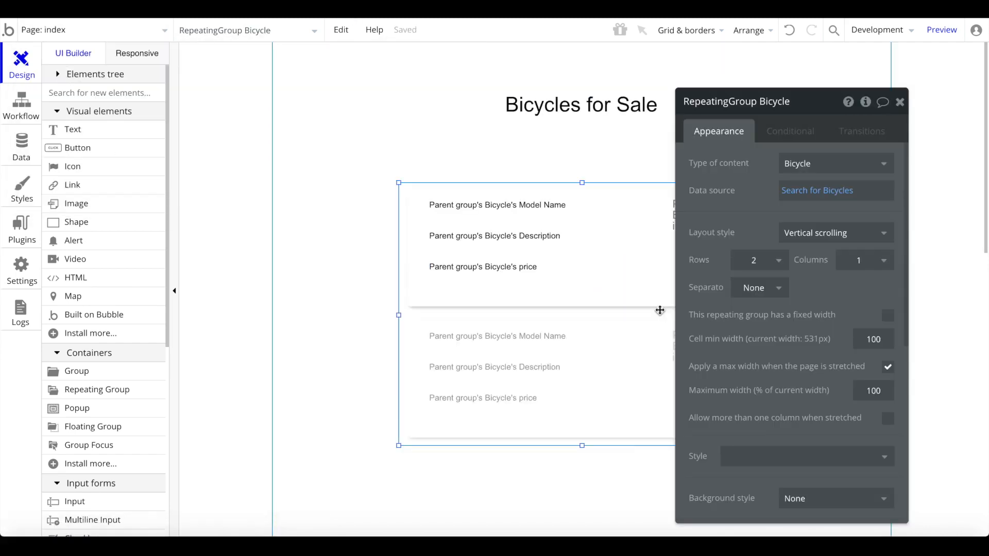
left_click(125, 30)
- Center the pasted bicycle list horizontally on the admin page
left_click(294, 85)
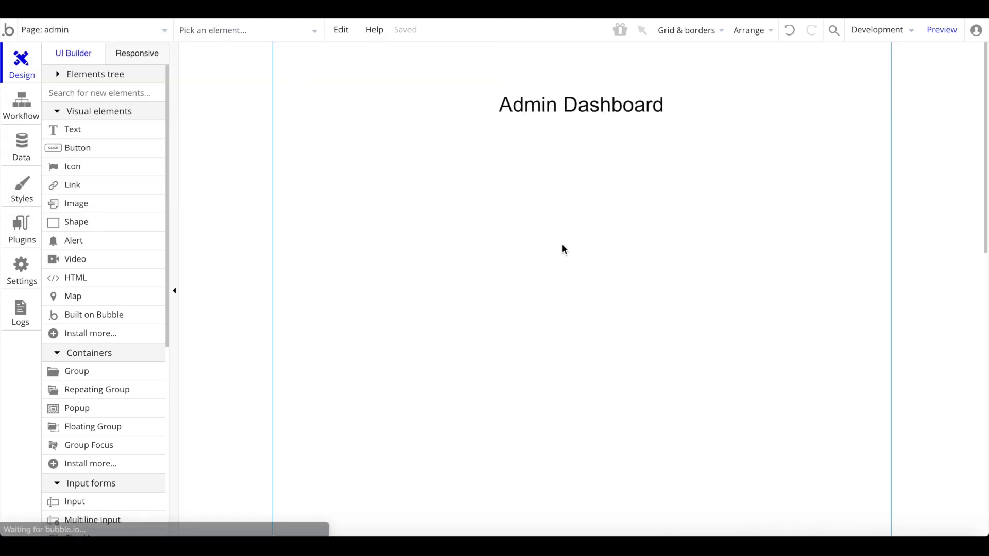
left_click(636, 376)
right_click(635, 376)
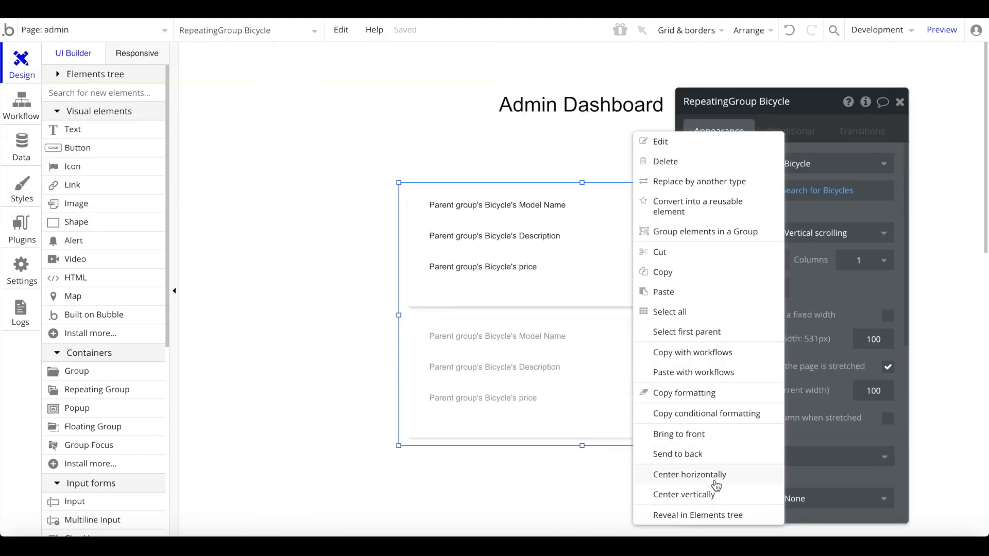
left_click(717, 478)
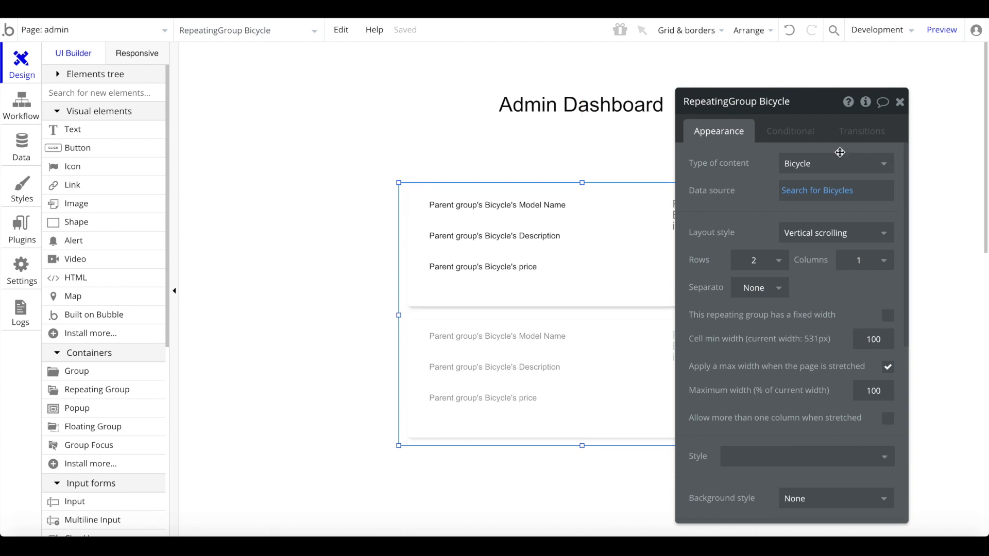
- Set the list's content type, search type and cell group type all to BicycleAdmin
left_click(796, 166)
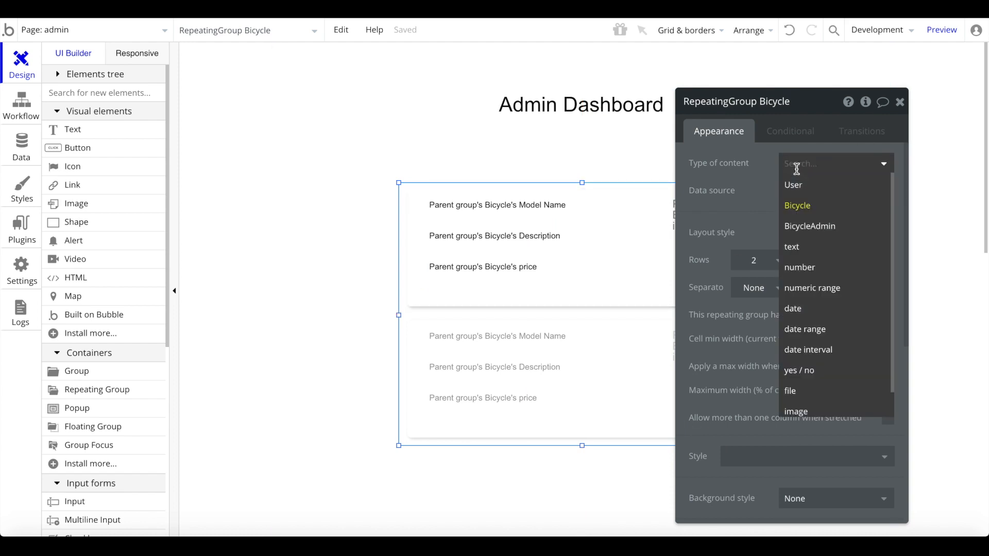
left_click(811, 226)
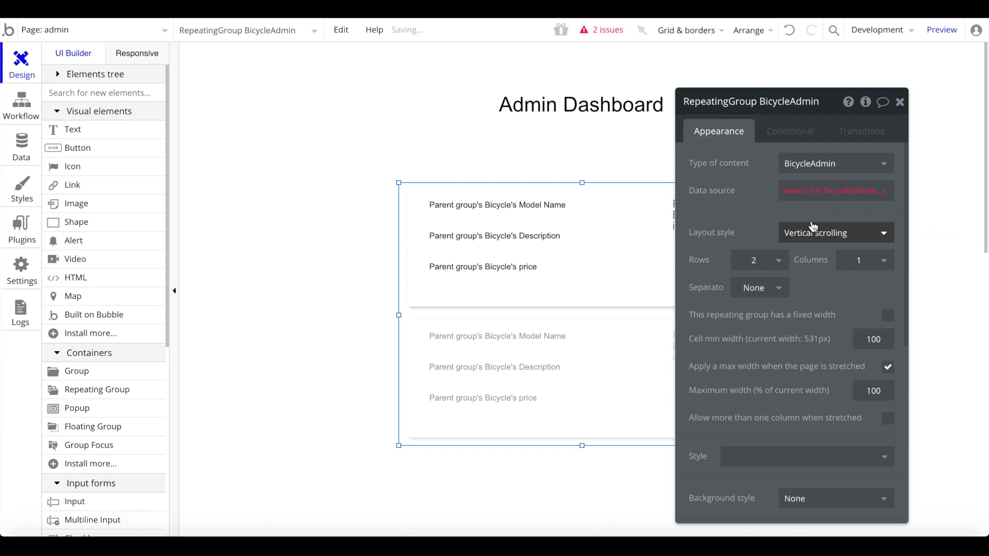
left_click(805, 190)
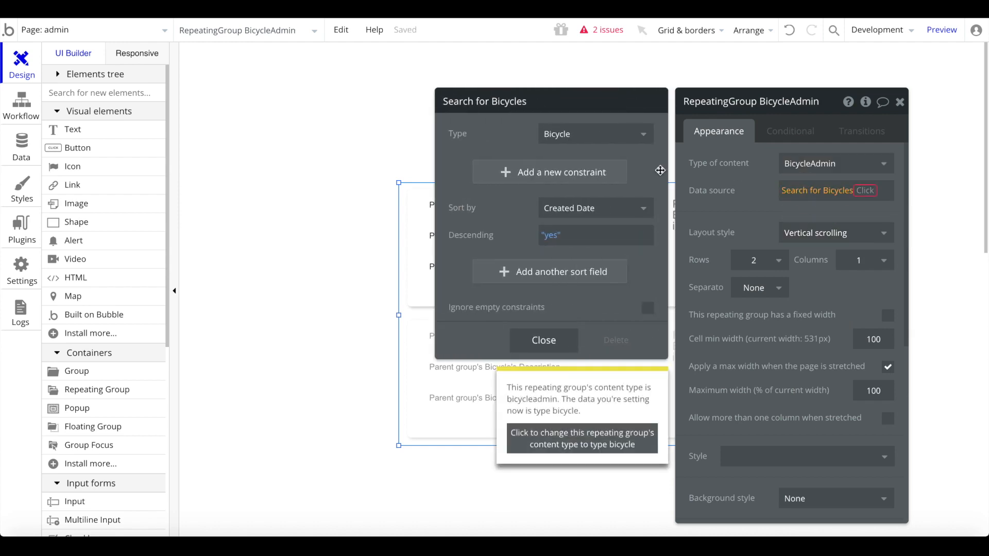
left_click(565, 133)
left_click(554, 197)
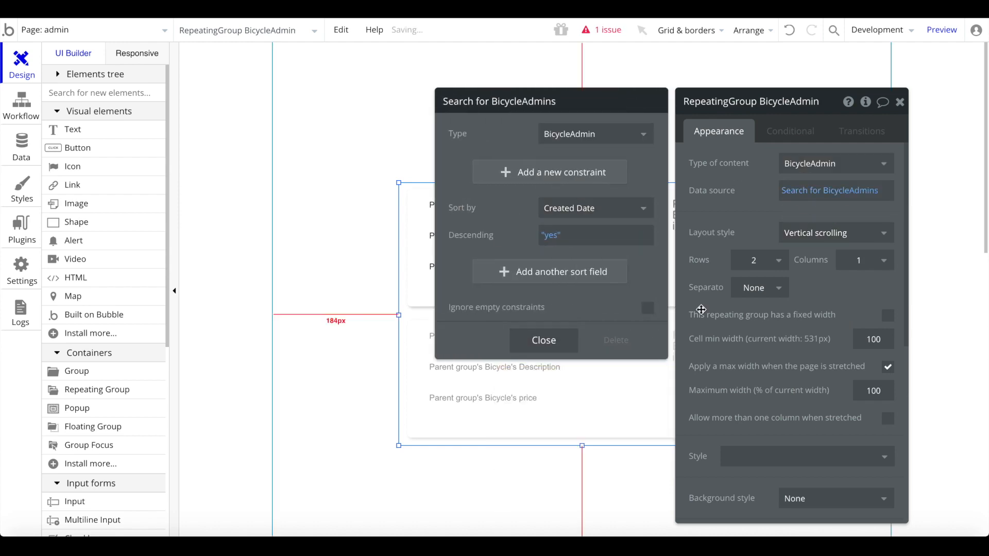
left_click(542, 340)
left_click(616, 302)
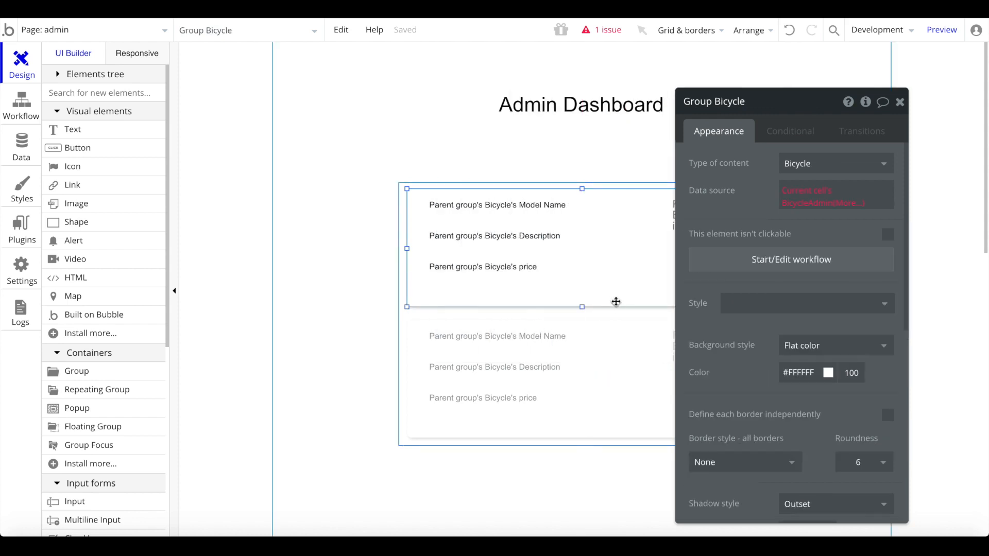
left_click(829, 163)
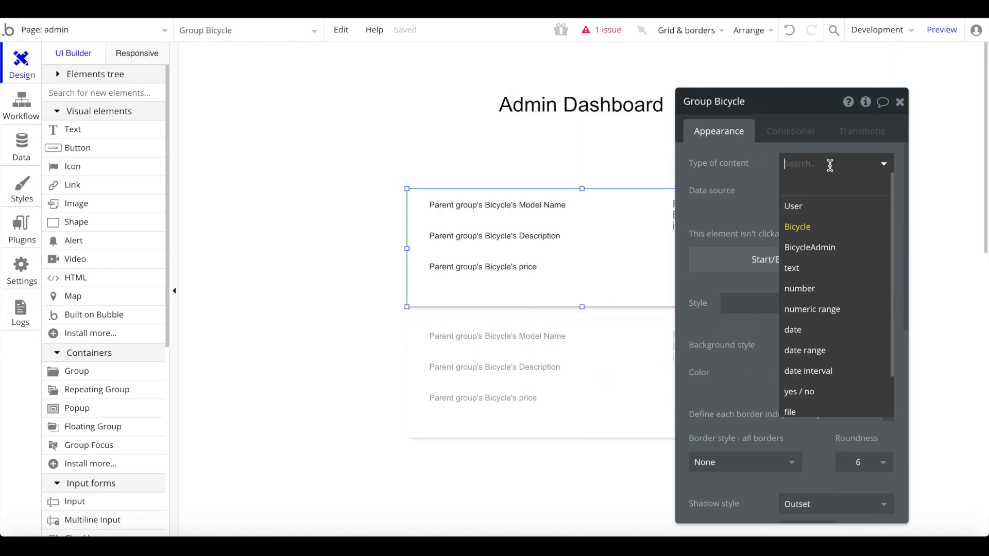
left_click(807, 246)
left_click(900, 102)
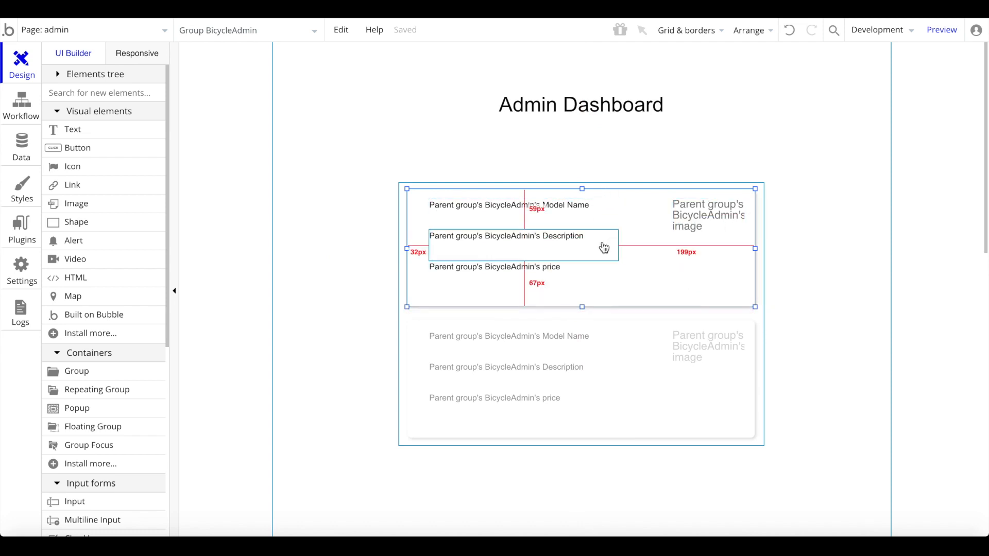
- Make the bicycle list's rows and the first cell's group taller to leave room below the price
left_click(579, 430)
left_click_drag(582, 446, 581, 508)
left_click(591, 294)
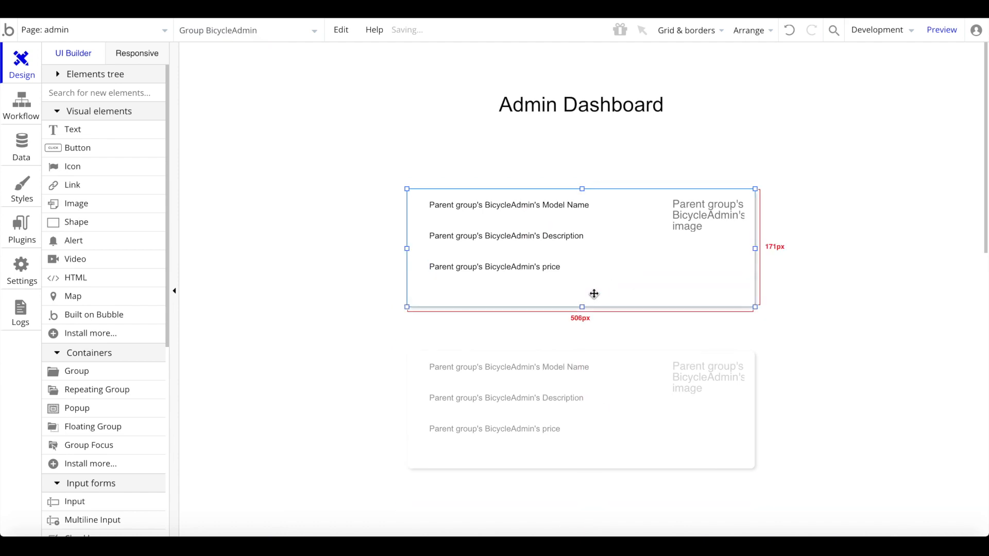
left_click_drag(580, 305, 580, 333)
- Add two side-by-side buttons under the price in the cell, labelled Approve and Deny
left_click(95, 148)
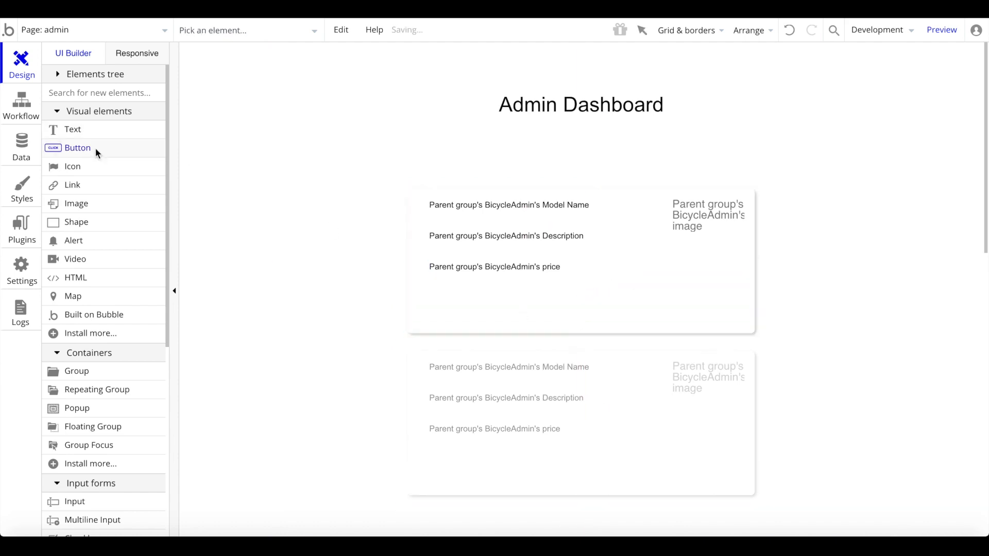
left_click_drag(441, 299, 480, 313)
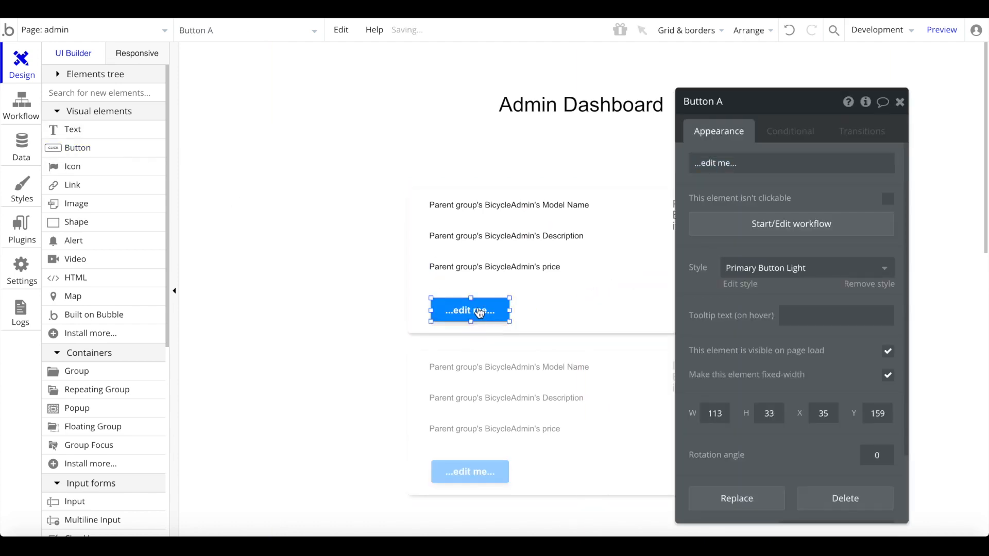
key("ctrl+c")
key("ctrl+v")
left_click(558, 311)
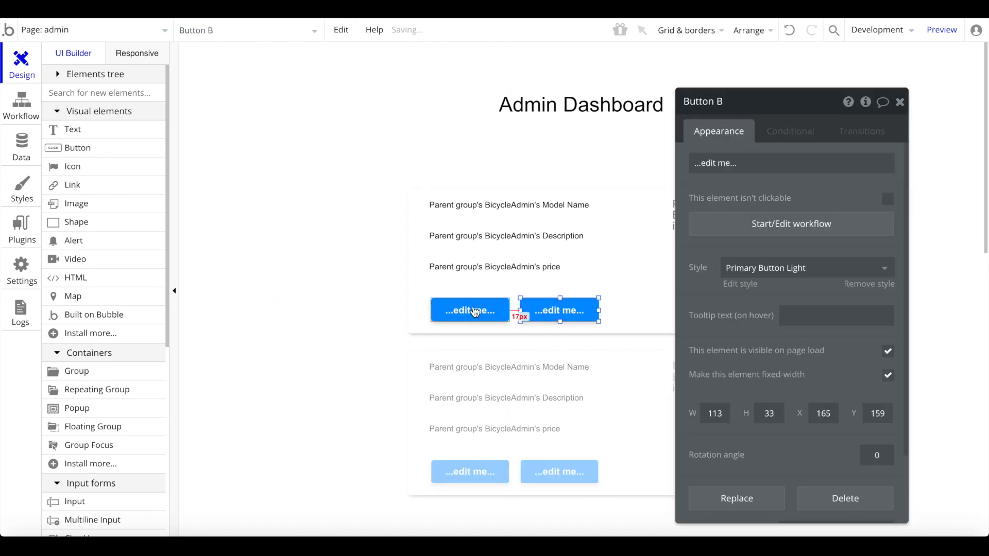
left_click(486, 318)
type("Approve")
left_click_drag(569, 308, 570, 300)
left_click(570, 297)
left_click(562, 306)
left_click(784, 156)
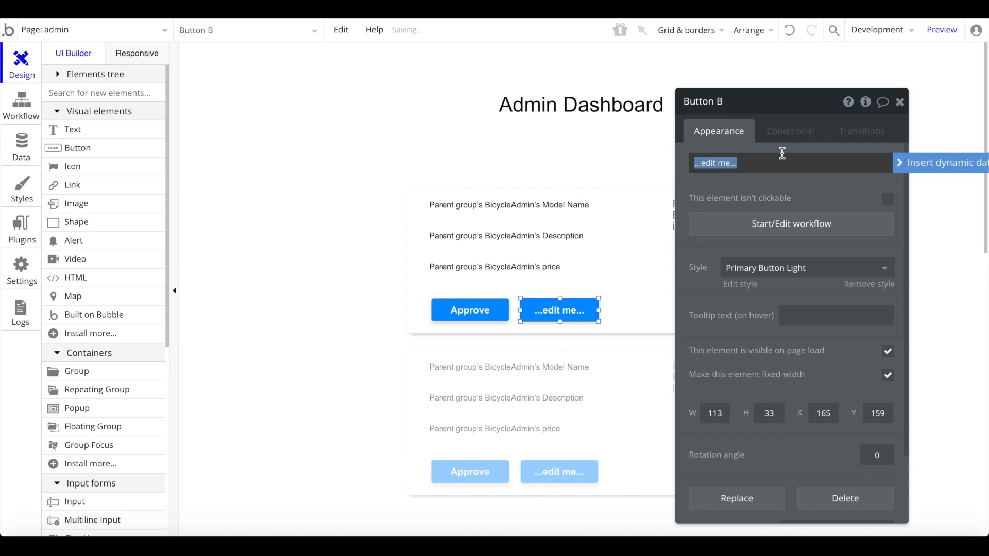
type("Deny")
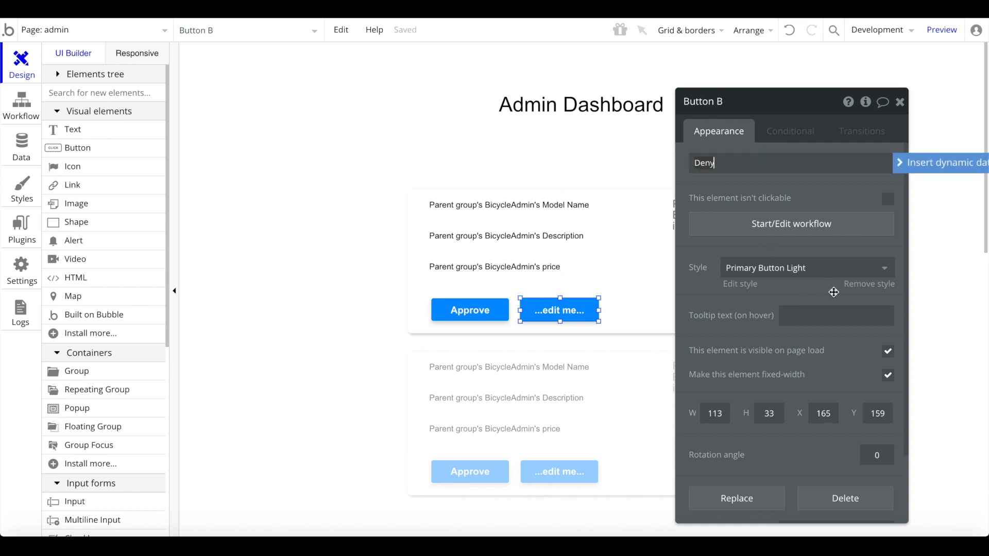
- Clear the Deny button's preset style and give it the red-orange colour #FF5E39
left_click(869, 284)
left_click(825, 494)
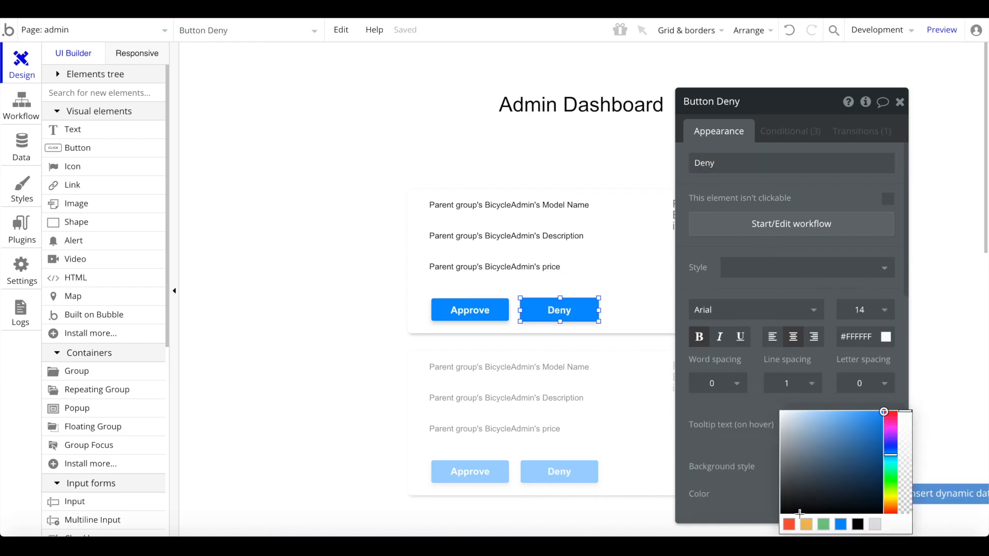
left_click(793, 527)
left_click(715, 416)
left_click(626, 382)
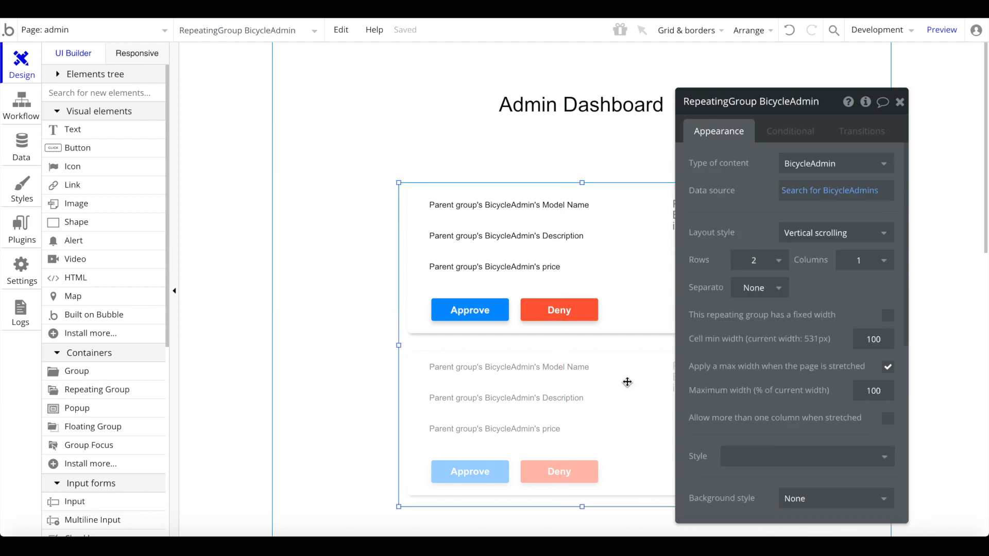
left_click(559, 309)
left_click(629, 446)
left_click(590, 308)
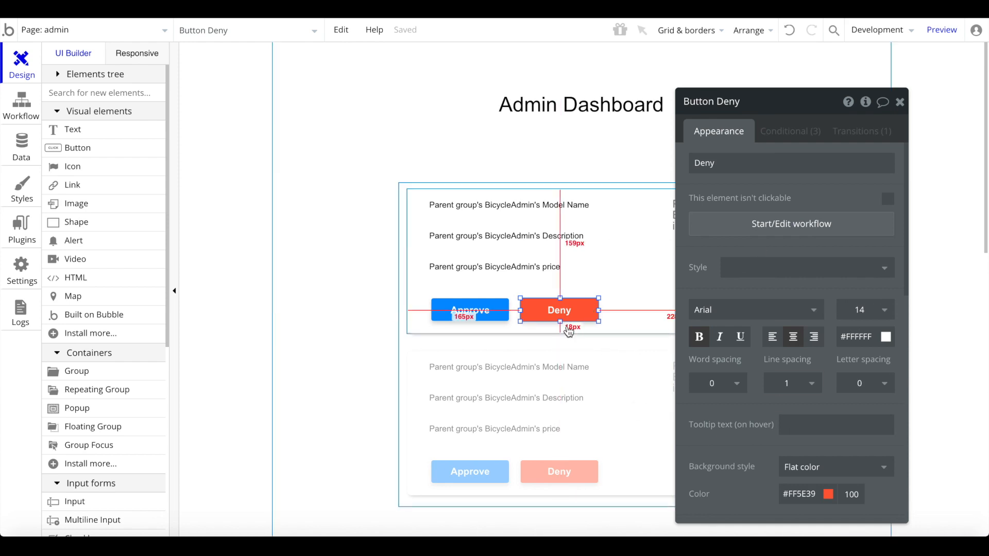
- In the Deny click workflow, add a Delete thing action removing the parent group's BicycleAdmin
left_click(789, 224)
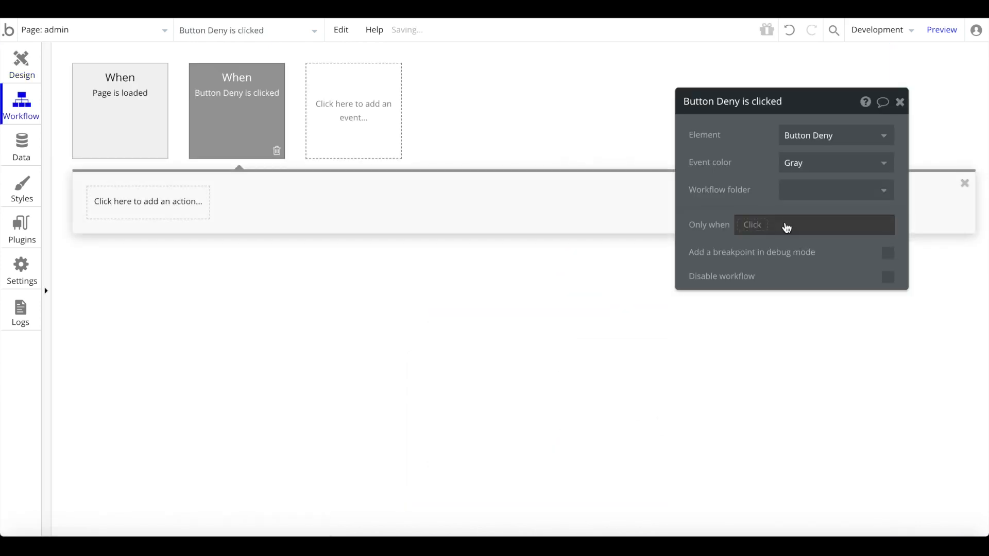
left_click(163, 206)
mouse_move(158, 269)
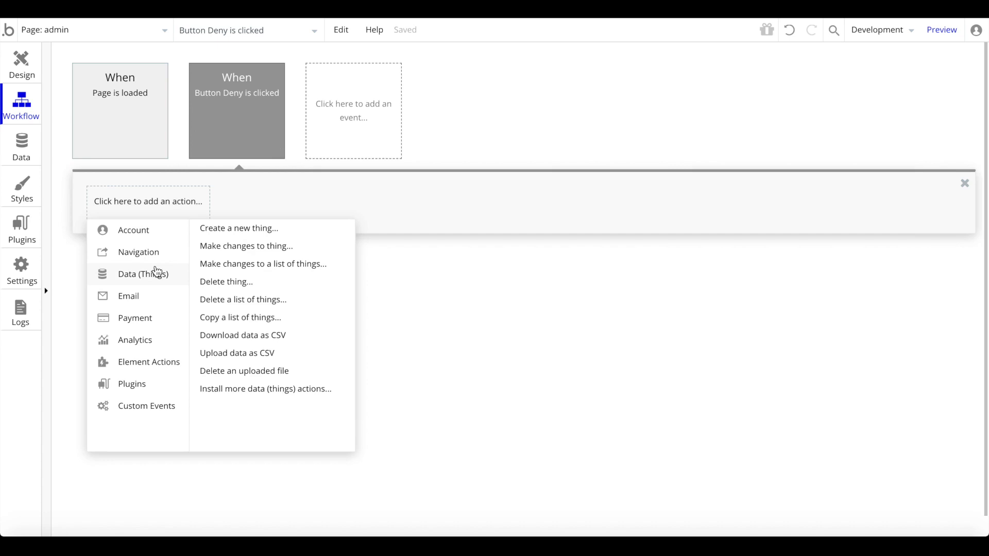
left_click(216, 281)
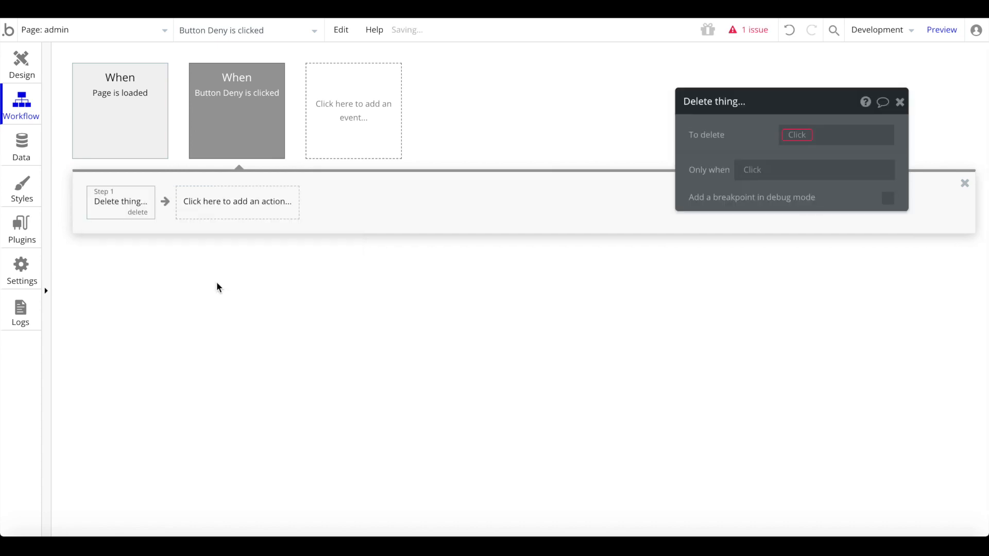
left_click(789, 139)
left_click(792, 156)
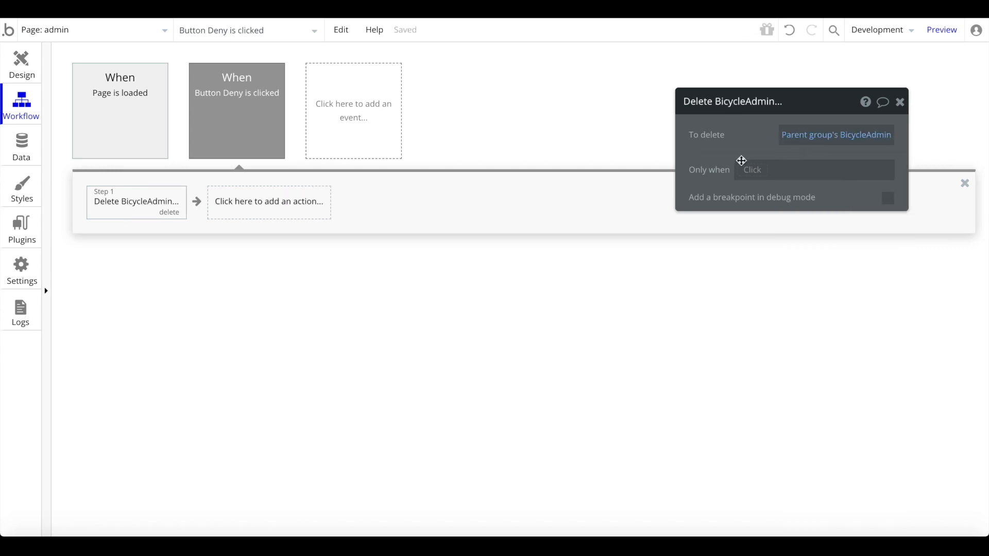
- Add a Send email action and move it ahead of the delete step as Step 1
left_click(310, 216)
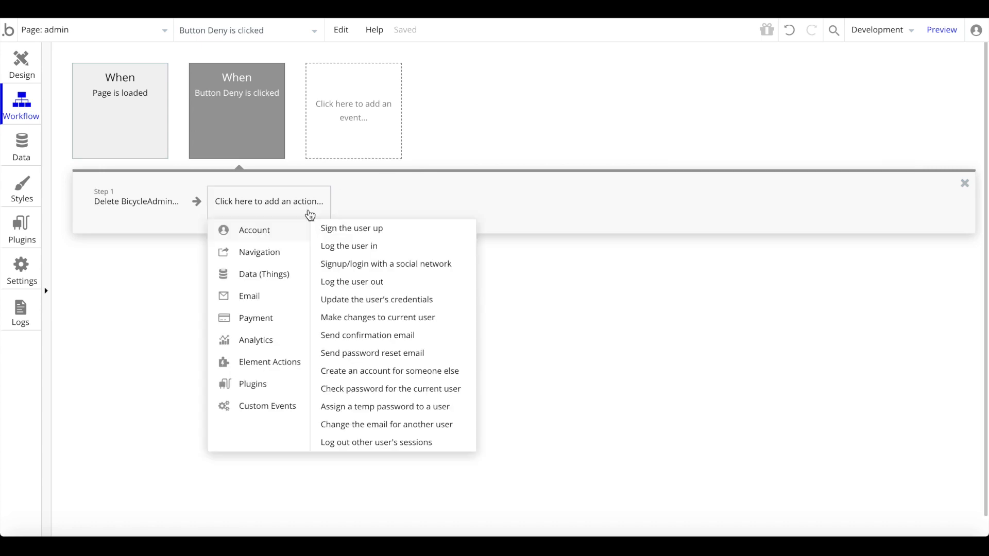
mouse_move(246, 299)
left_click(342, 229)
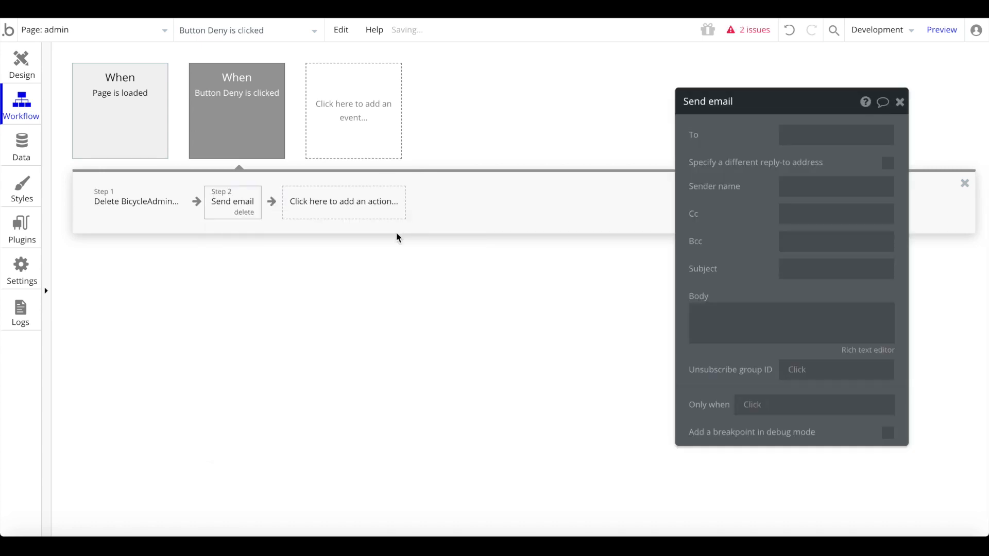
left_click_drag(247, 206, 123, 211)
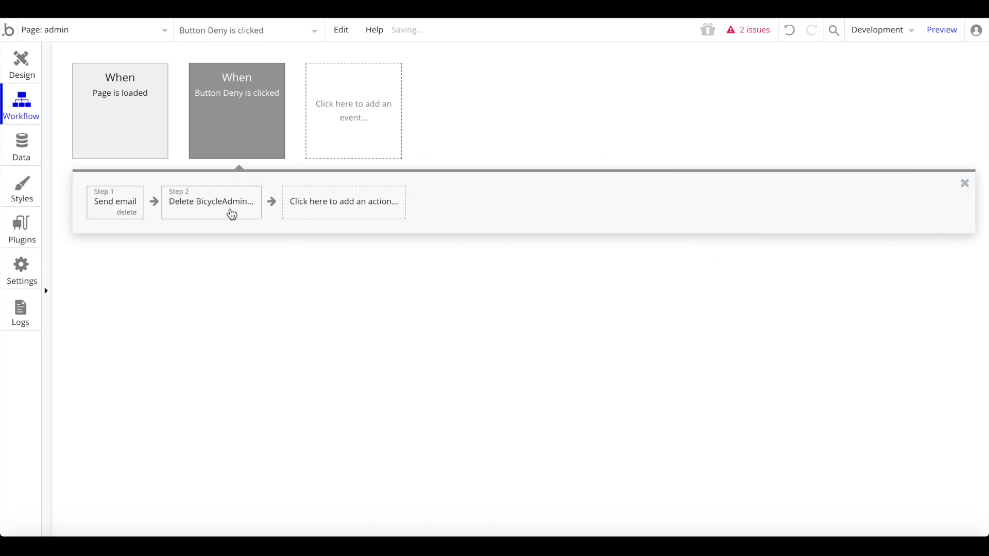
left_click(116, 201)
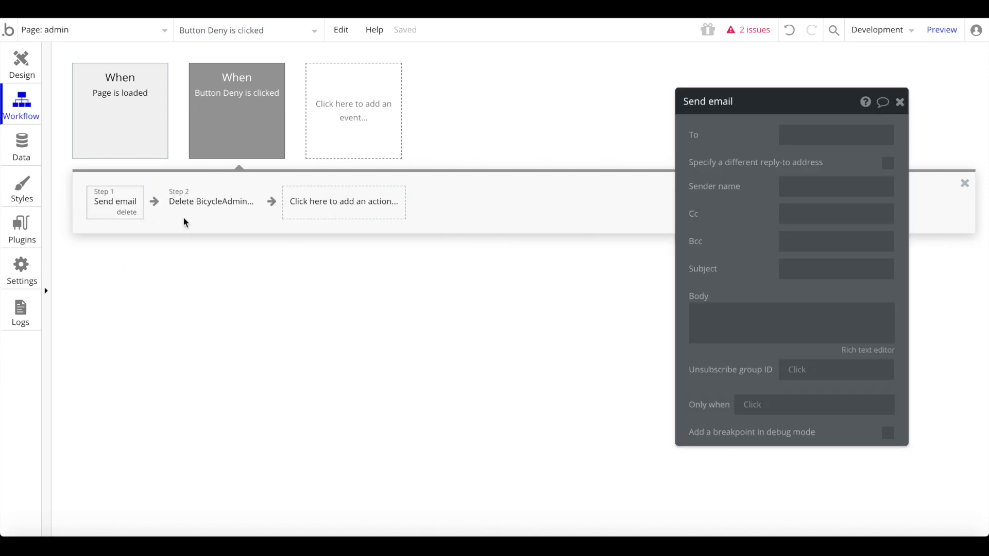
- Address the denial email to the parent group's BicycleAdmin user's email
left_click(852, 131)
left_click(938, 140)
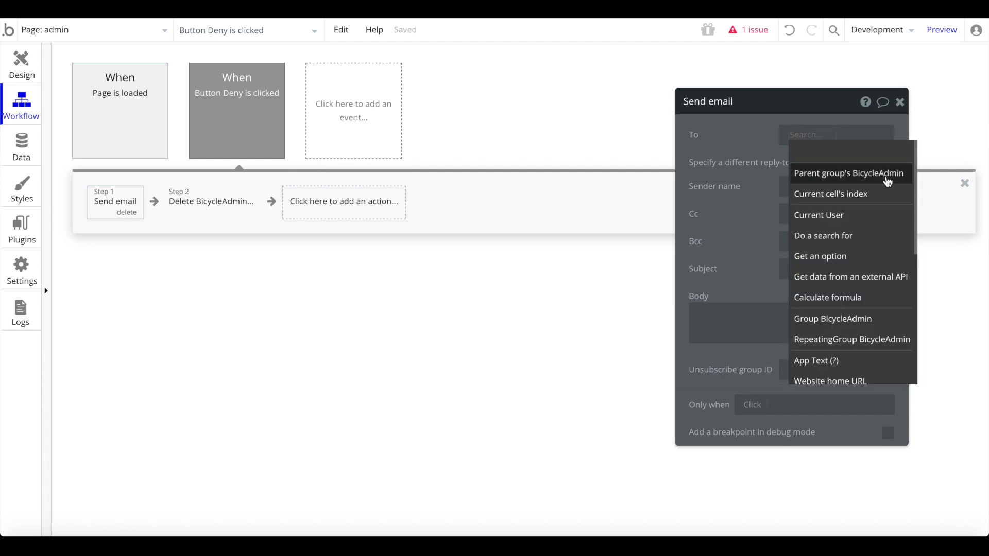
left_click(888, 180)
left_click(857, 248)
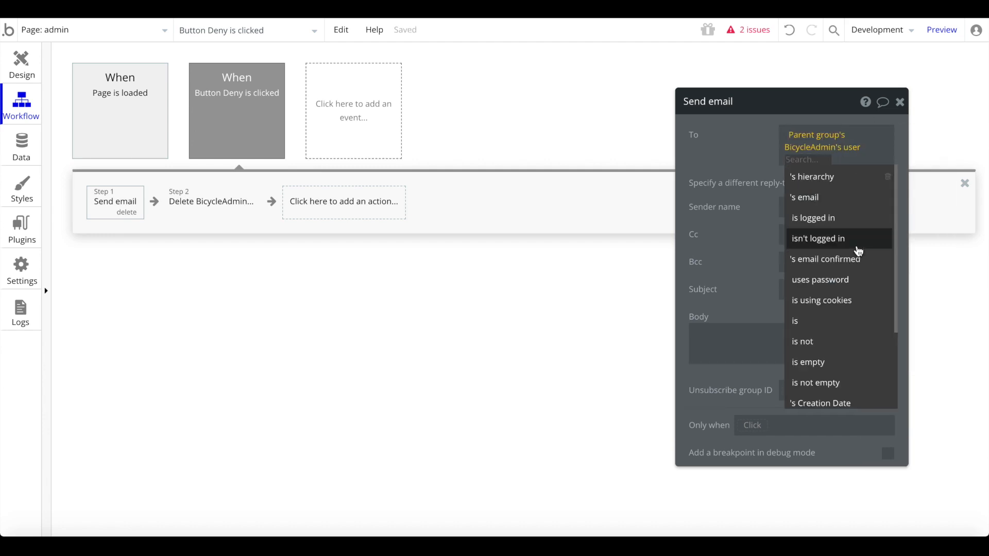
left_click(844, 199)
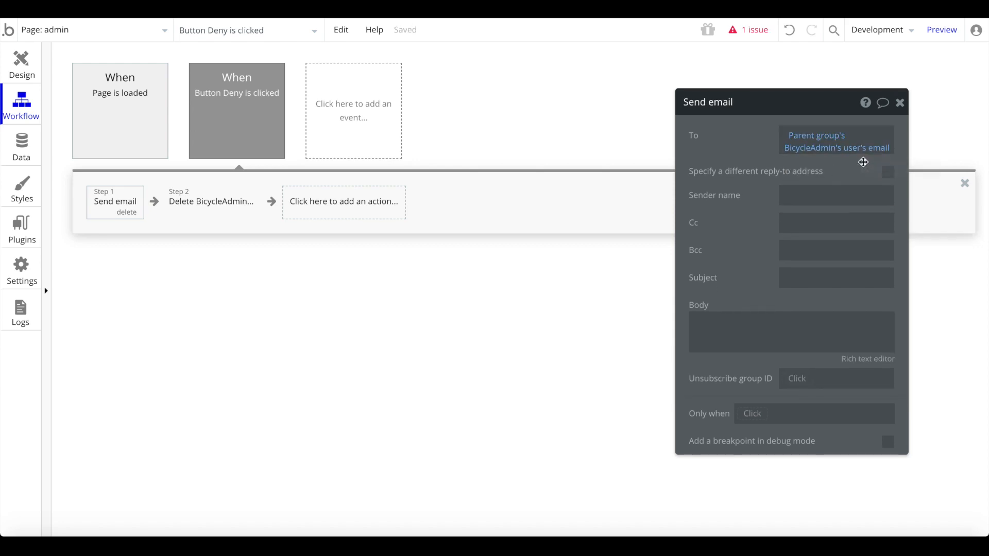
- Set subject 'Your Listing was not approved', sender 'Startup Name', and an apology body ending 'please try again.'
left_click(818, 278)
type("Yo")
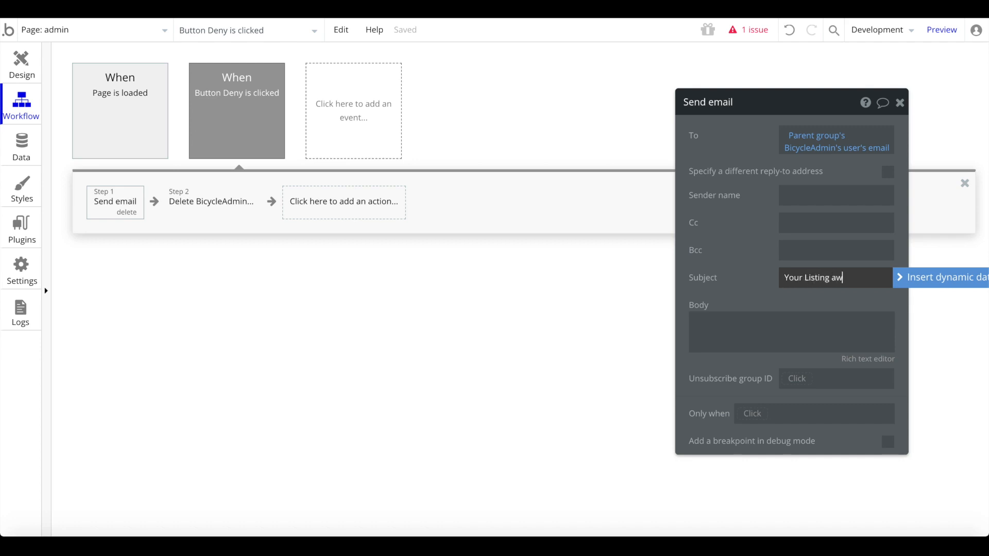
type("ur Listing was not approved")
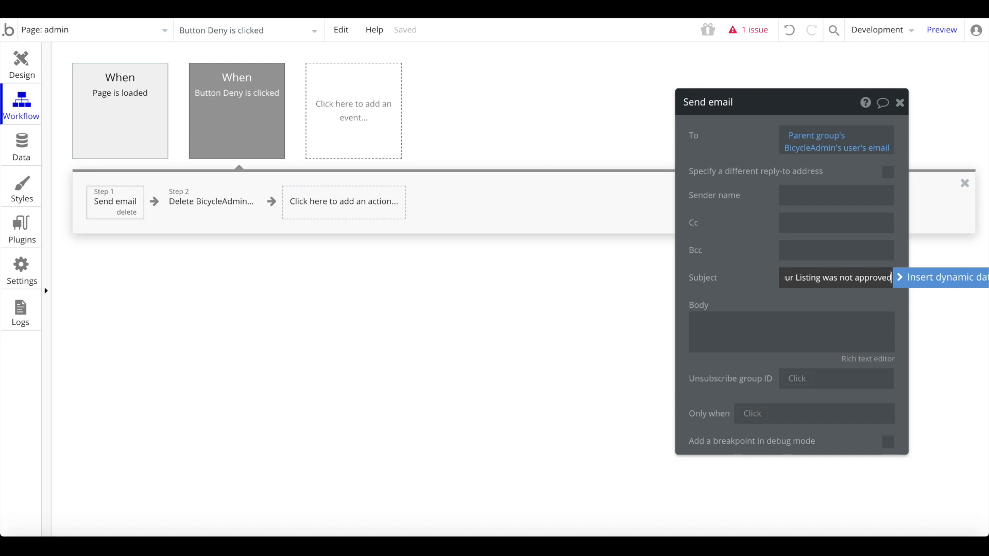
left_click(820, 195)
type("St")
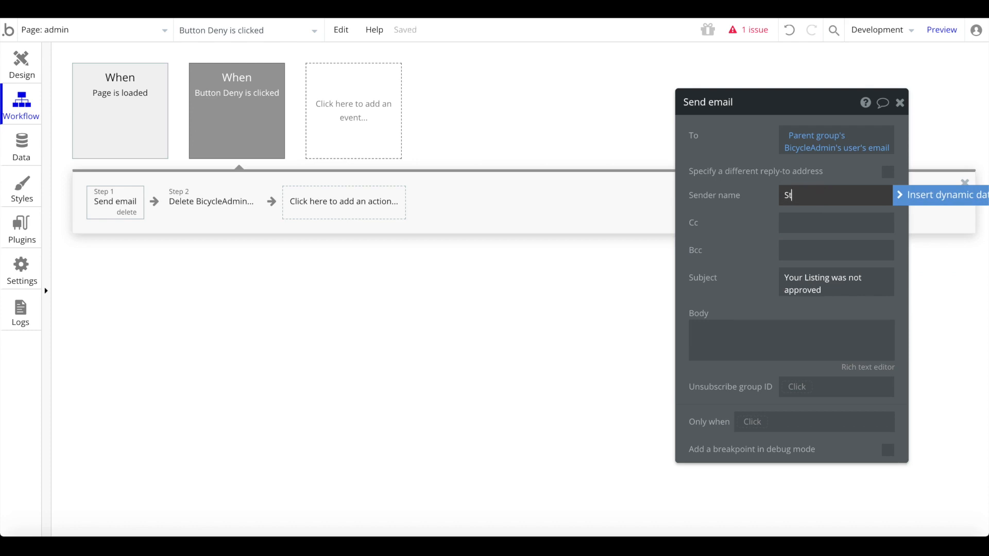
type("artup Name")
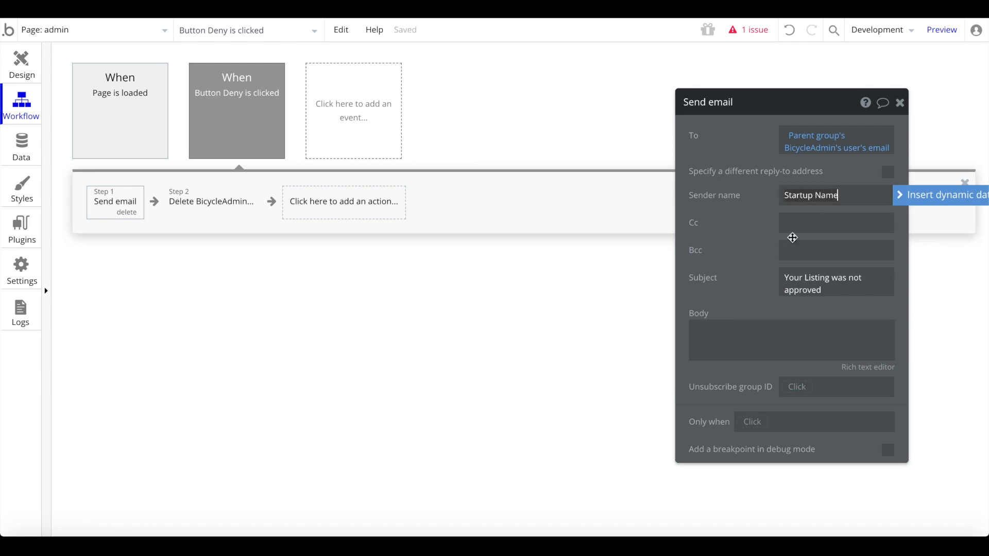
left_click(741, 334)
type("Sorry, your listing was n")
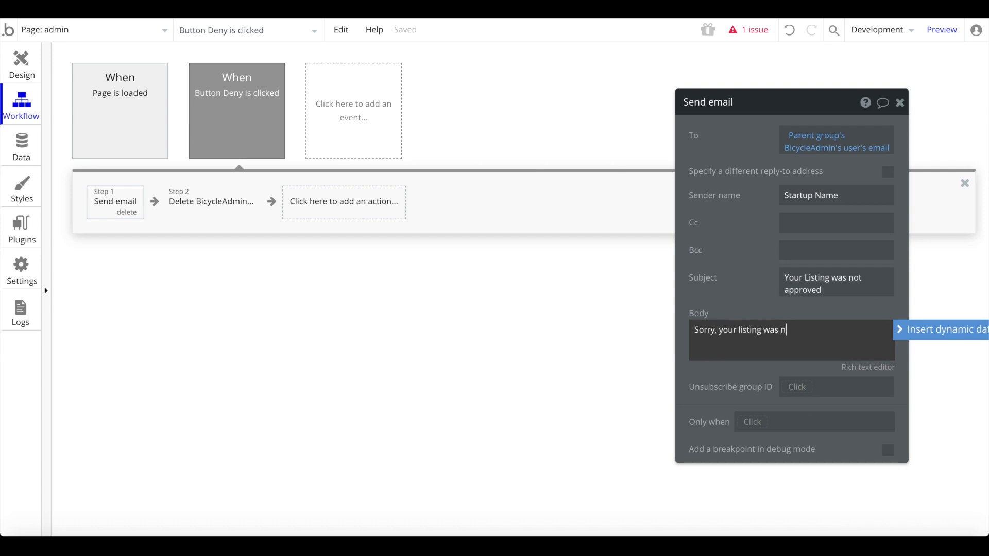
type("approved, please try again.")
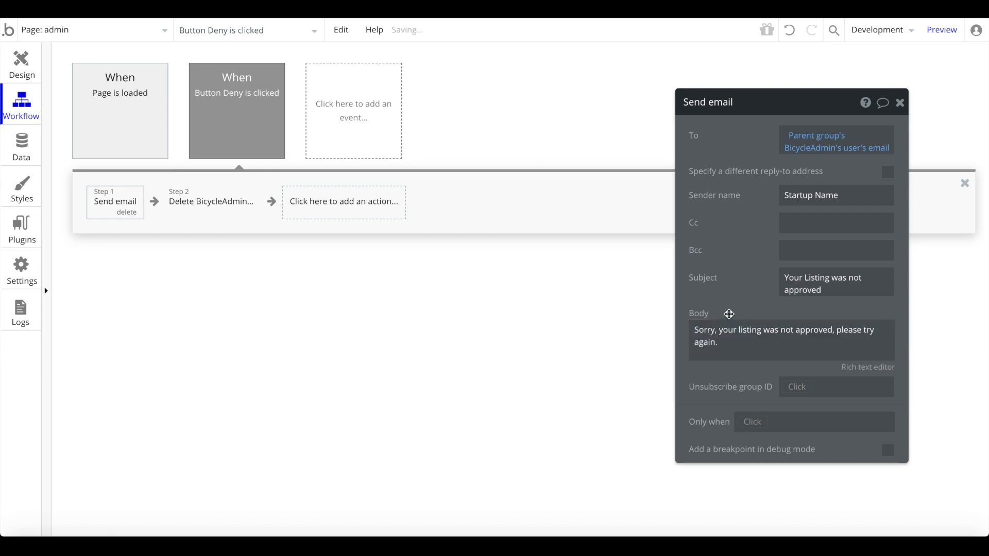
left_click_drag(693, 329, 718, 342)
left_click(503, 310)
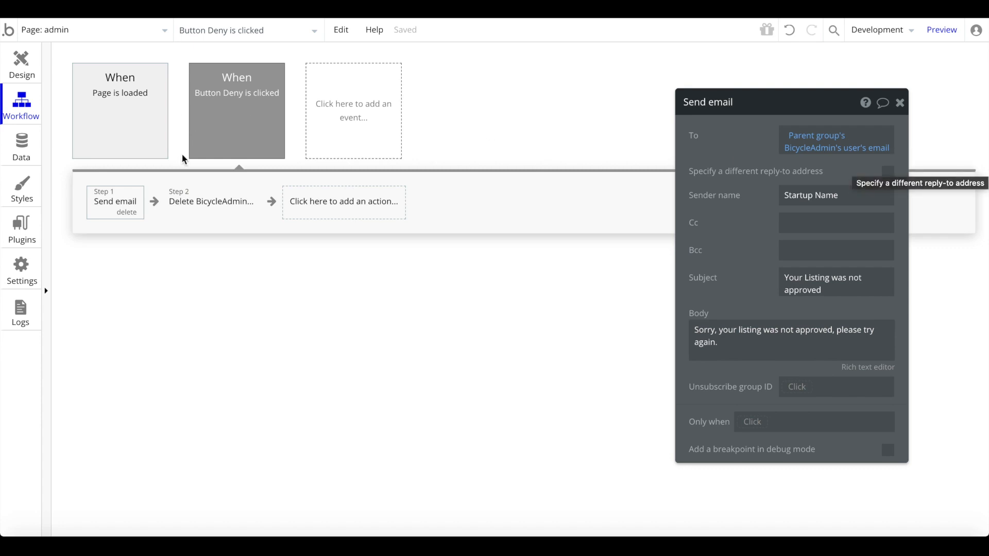
left_click(220, 207)
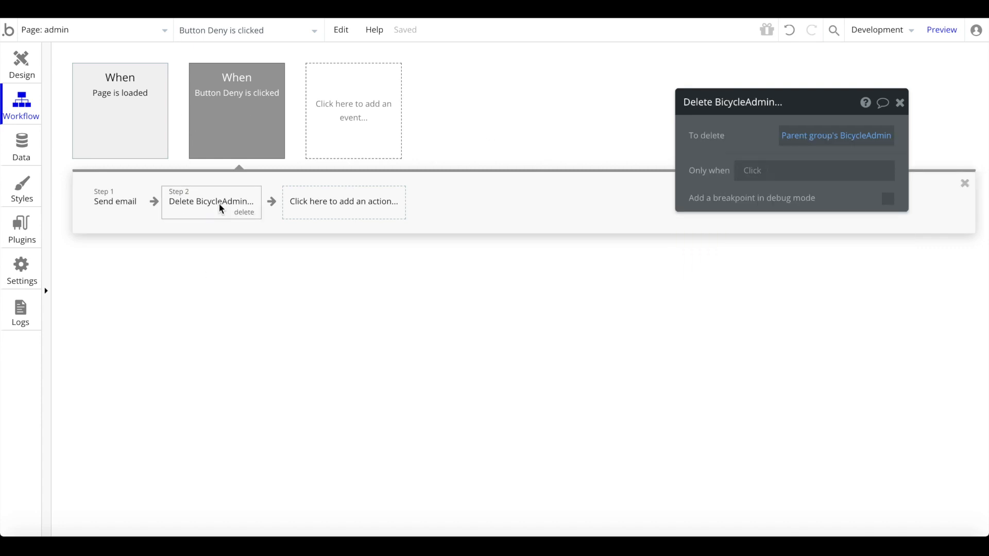
- Give the Approve button a workflow with a Create a new Bicycle action
left_click(22, 63)
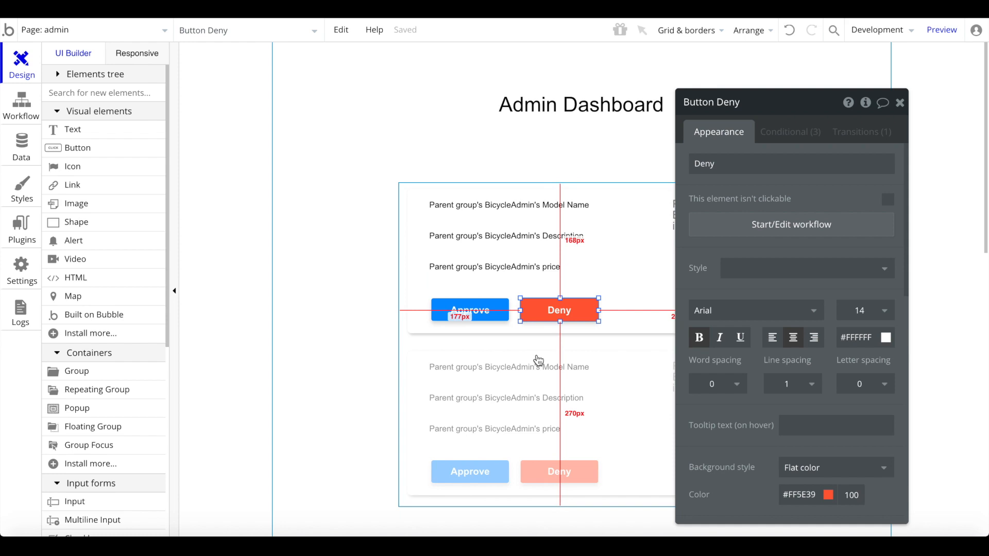
left_click(480, 331)
left_click(496, 315)
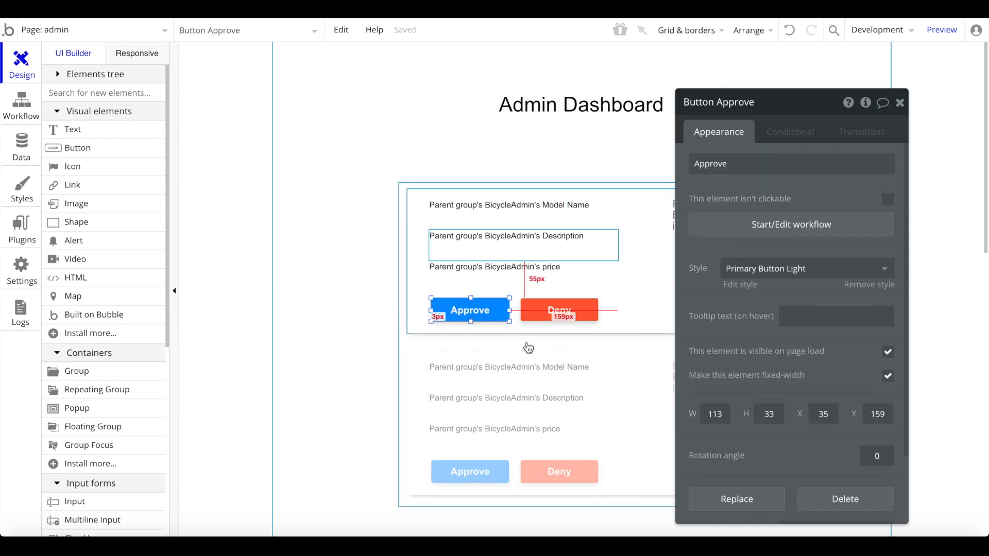
left_click(788, 224)
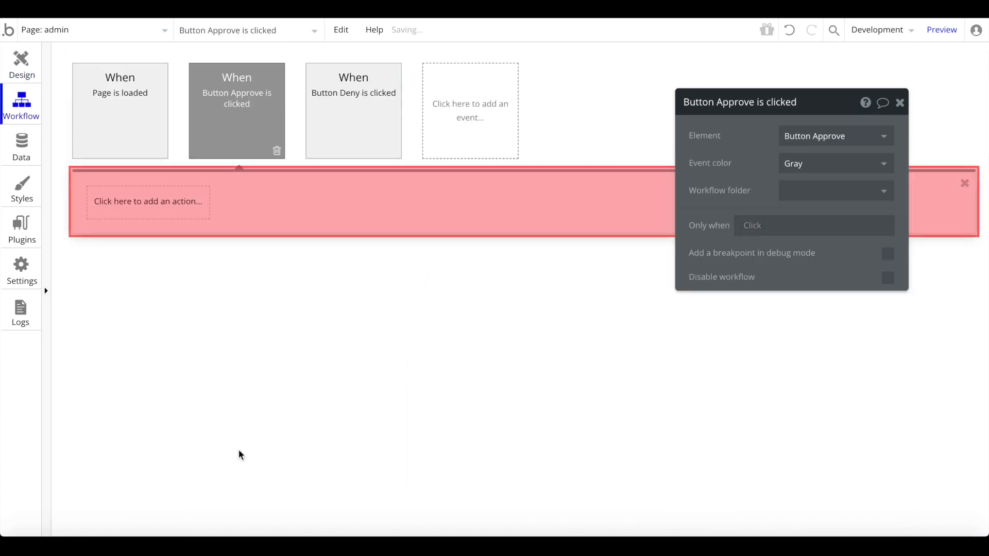
mouse_move(230, 125)
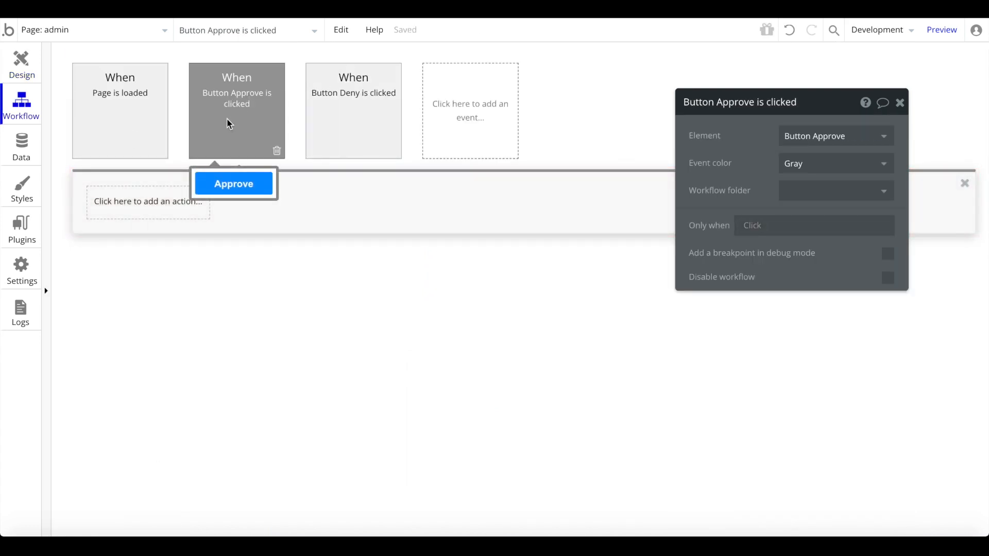
left_click(153, 208)
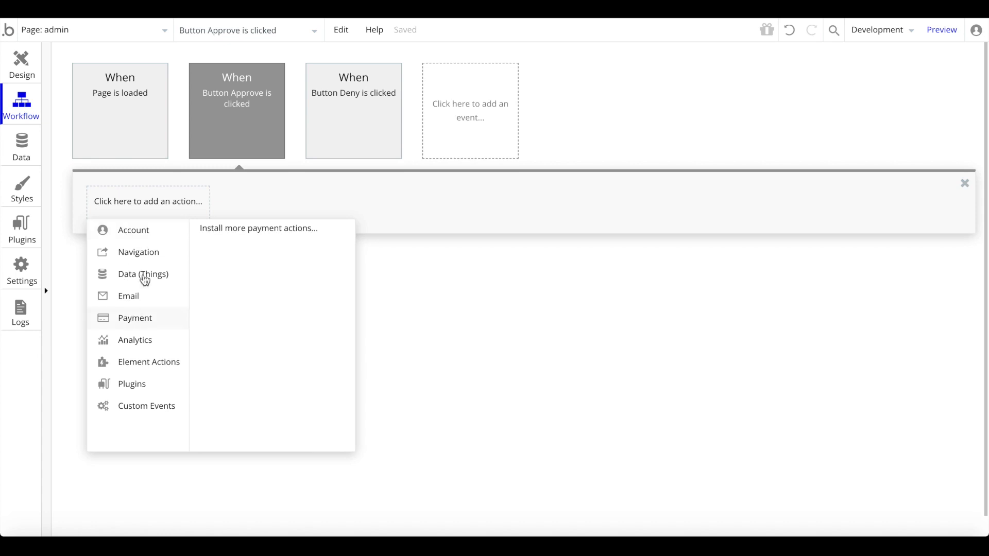
mouse_move(148, 275)
left_click(273, 234)
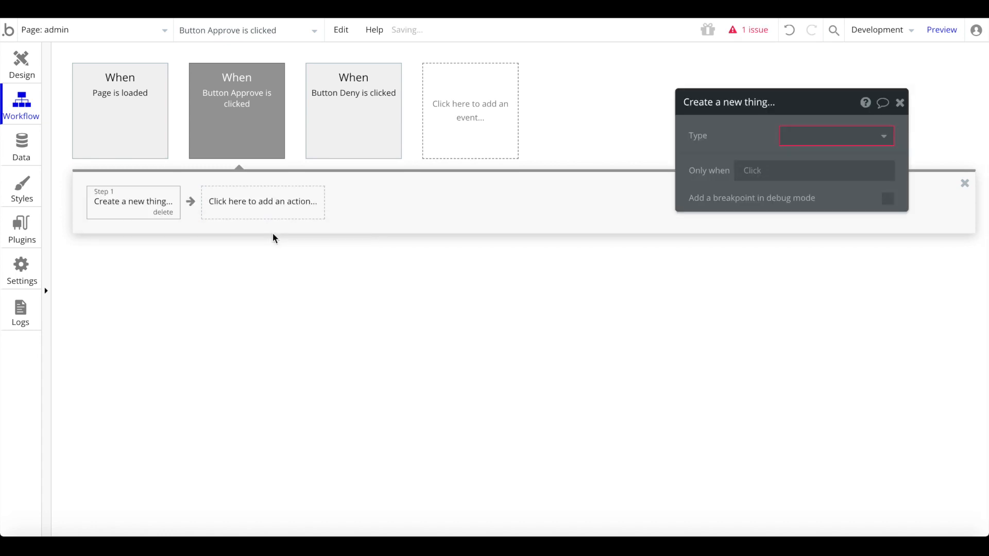
left_click(819, 133)
left_click(802, 159)
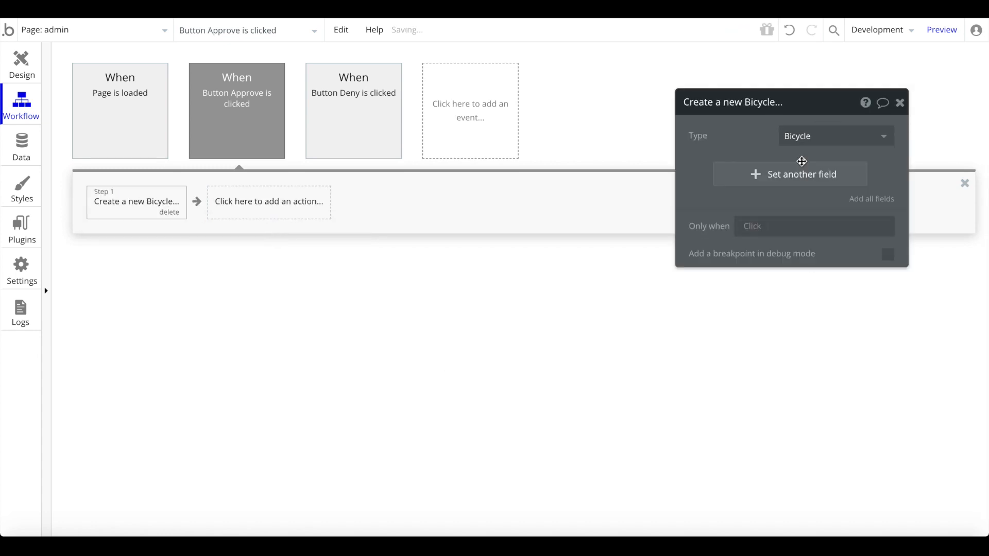
- Fill the new Bicycle's Description and image from the parent group's BicycleAdmin
left_click(889, 198)
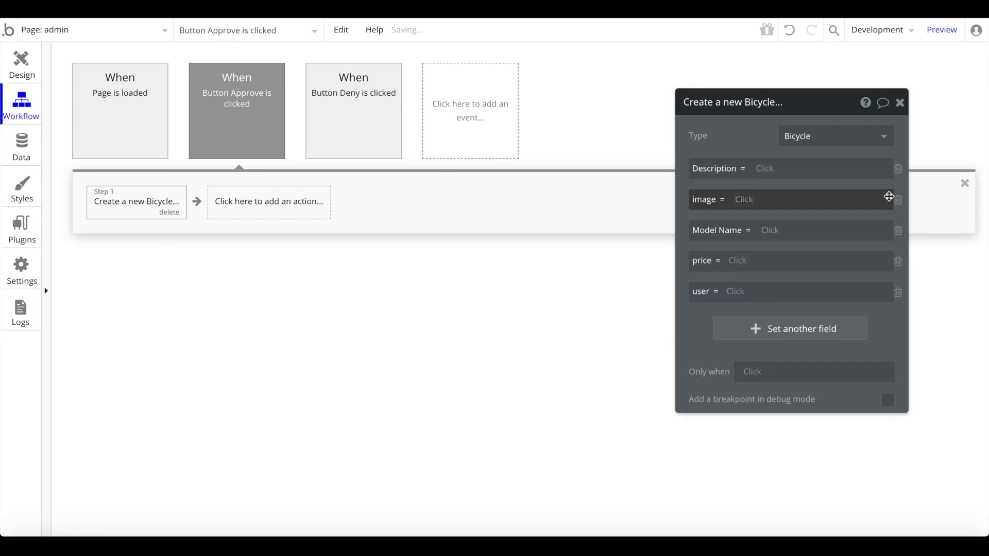
left_click(760, 169)
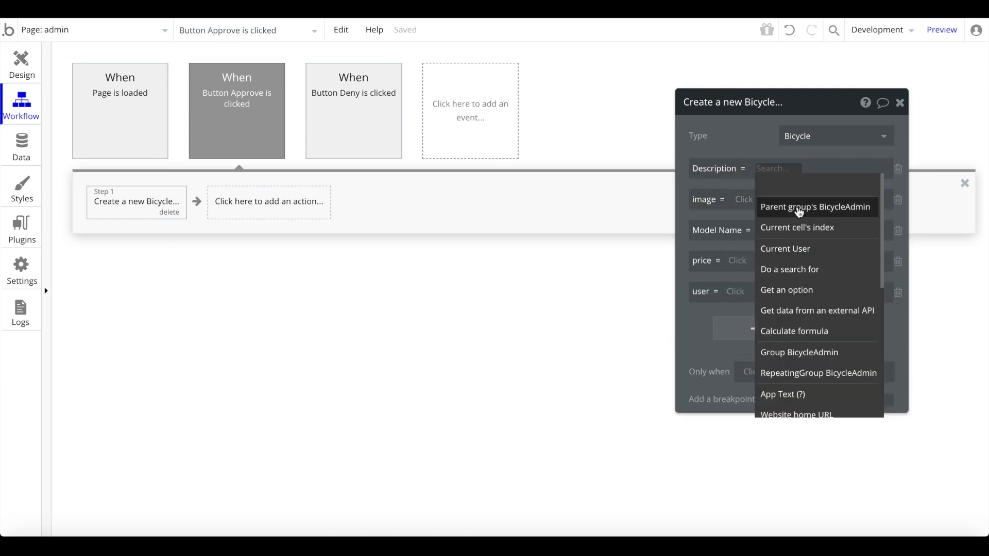
left_click(800, 208)
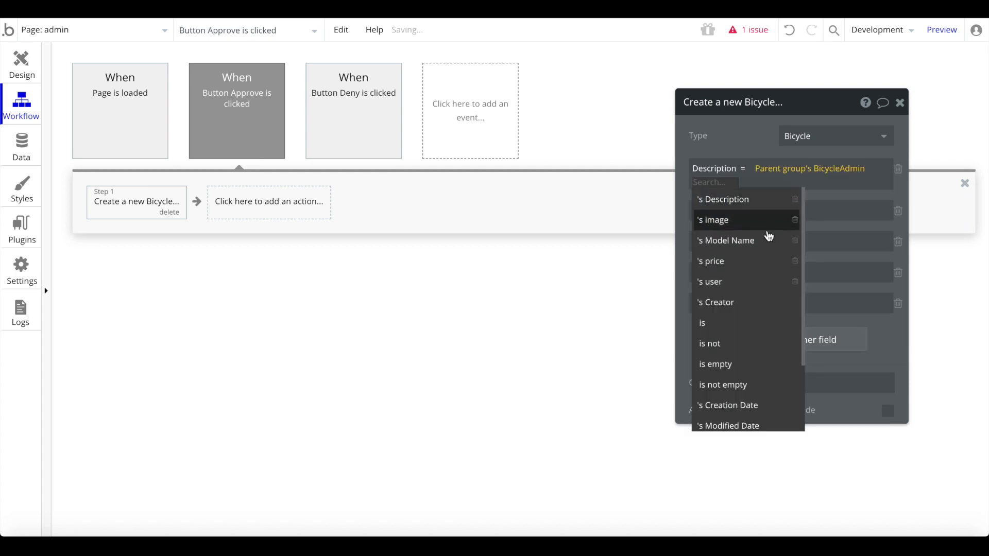
left_click(760, 212)
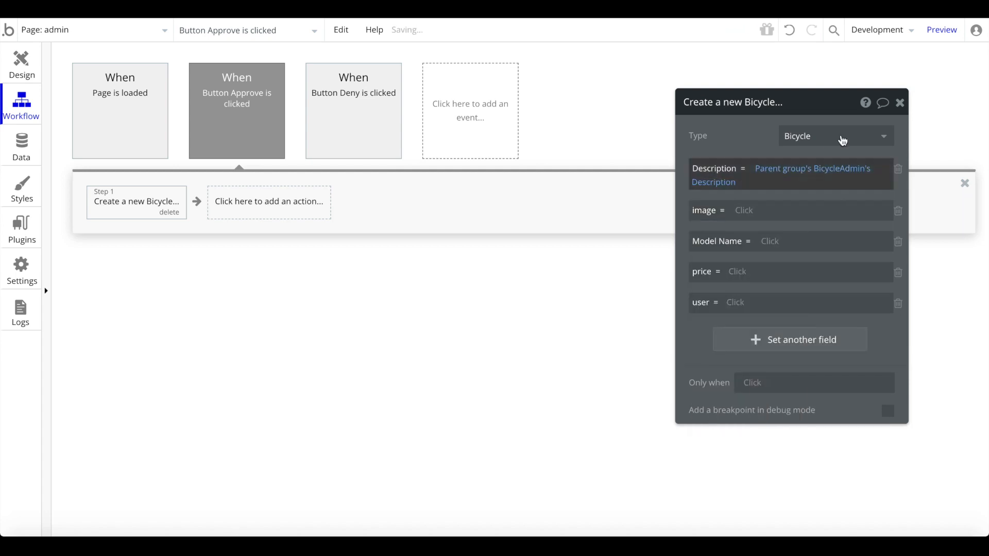
mouse_move(847, 178)
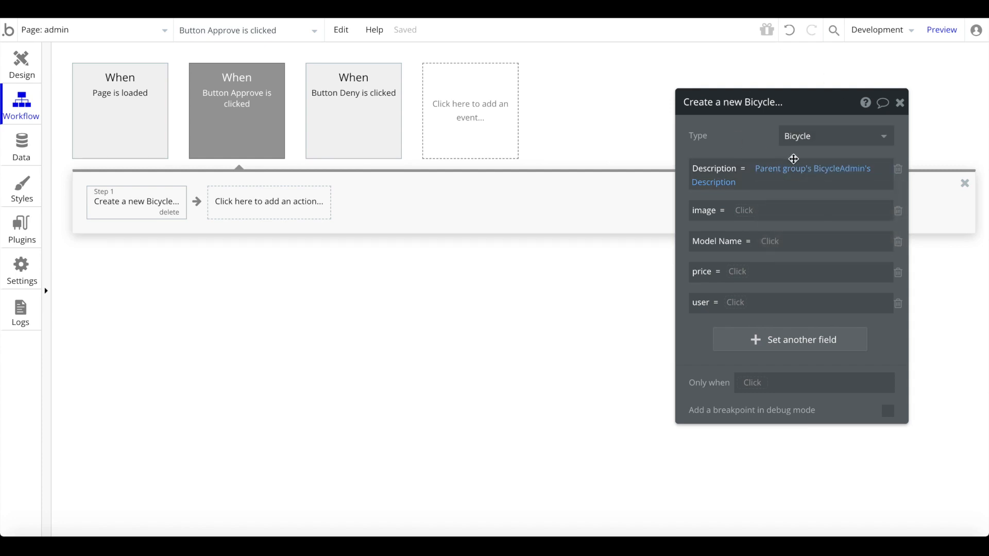
left_click(750, 213)
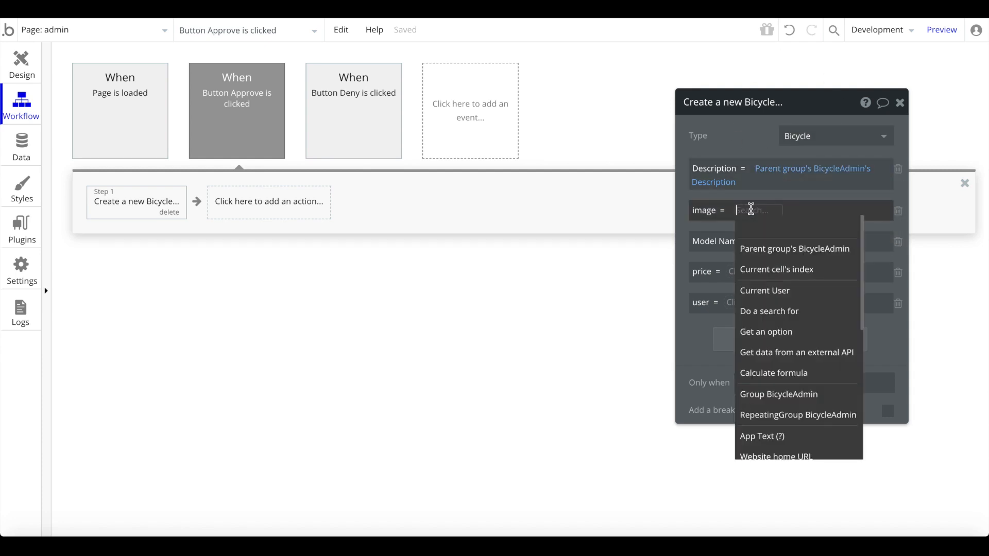
left_click(827, 249)
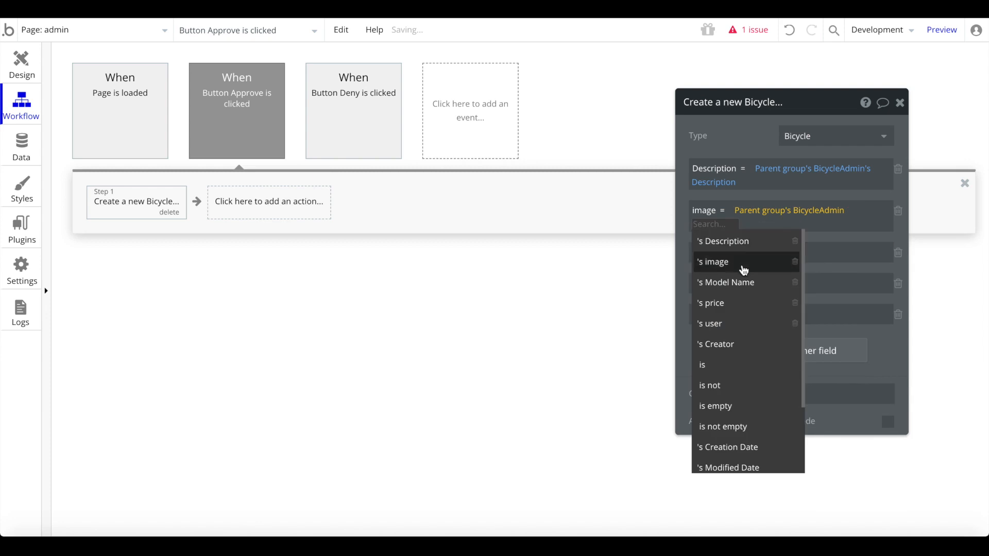
left_click(743, 261)
- Also copy Model Name, price and user from the parent group's BicycleAdmin
left_click(744, 254)
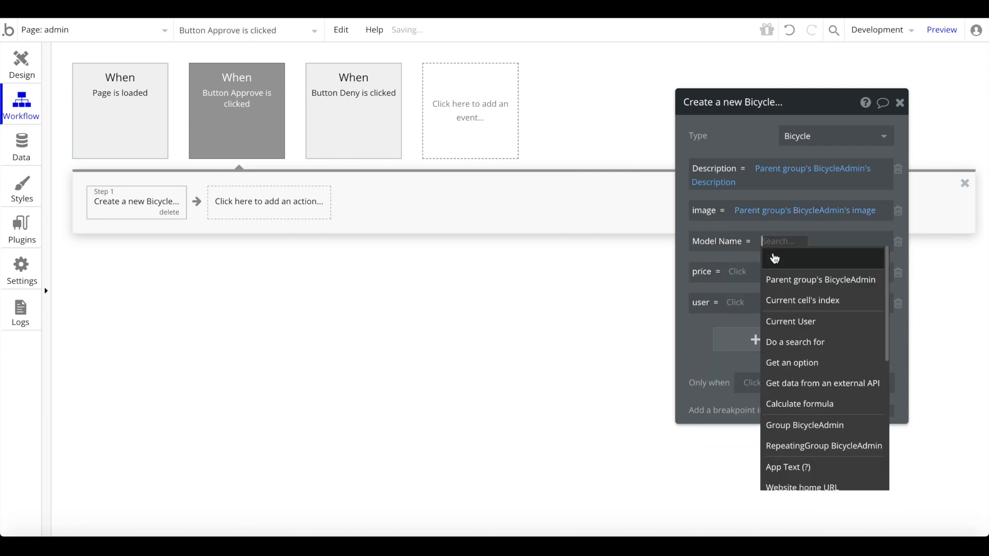
left_click(789, 281)
left_click(764, 315)
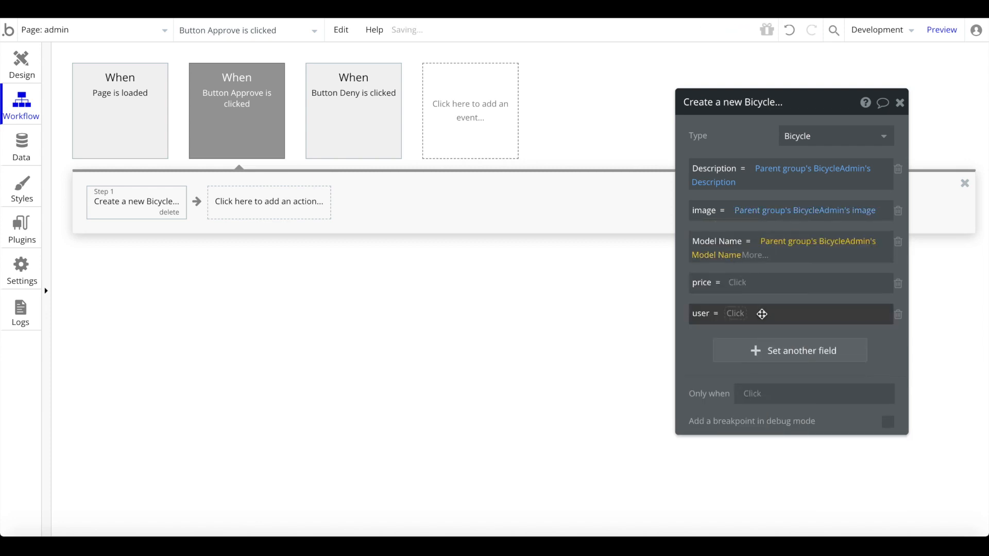
left_click(742, 285)
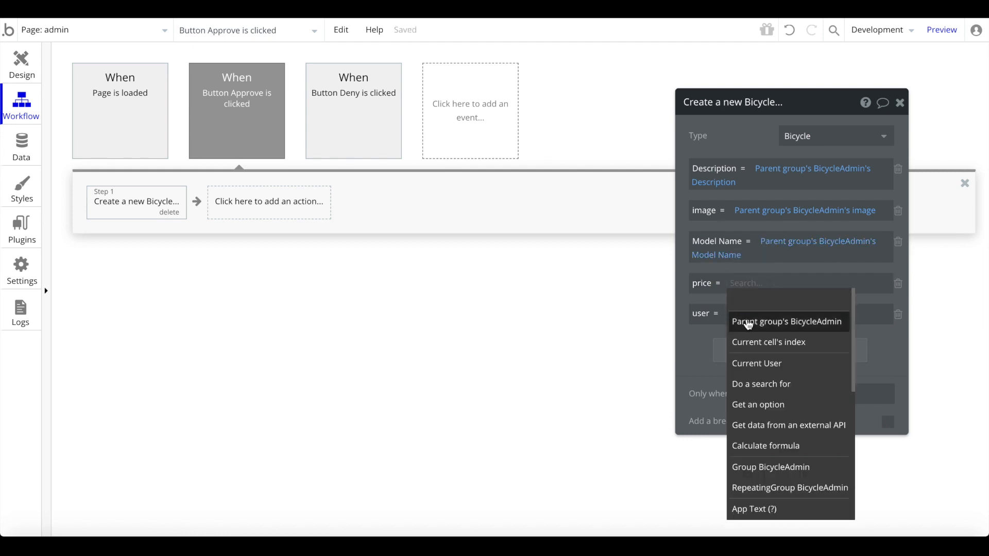
left_click(749, 324)
left_click(855, 361)
left_click(723, 320)
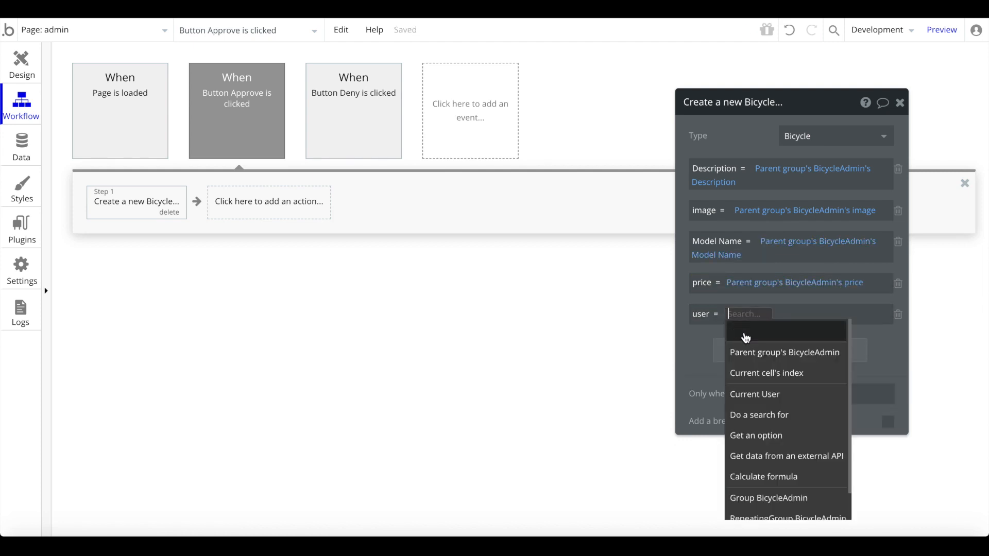
left_click(740, 351)
left_click(881, 413)
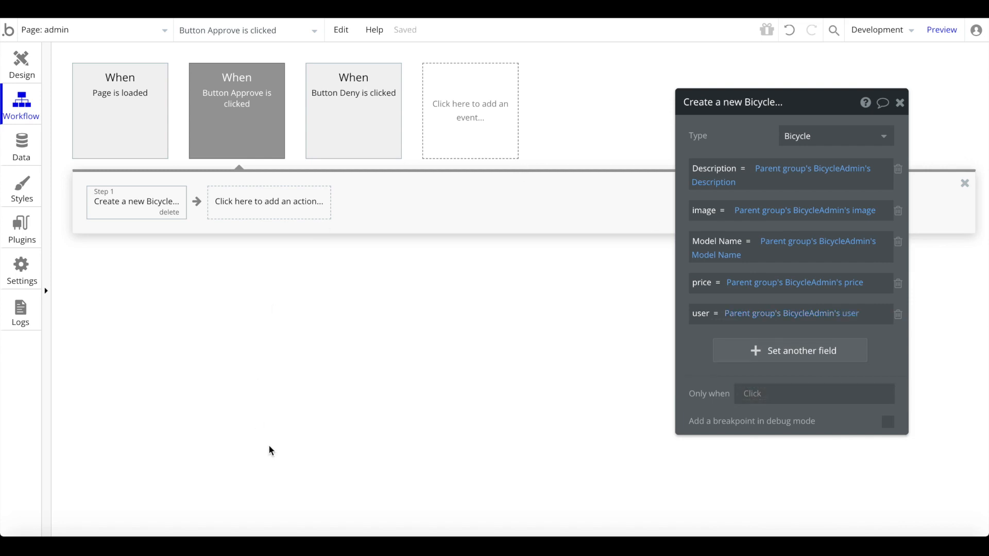
left_click(266, 208)
- Add an Approve step that deletes the parent group's BicycleAdmin
mouse_move(256, 276)
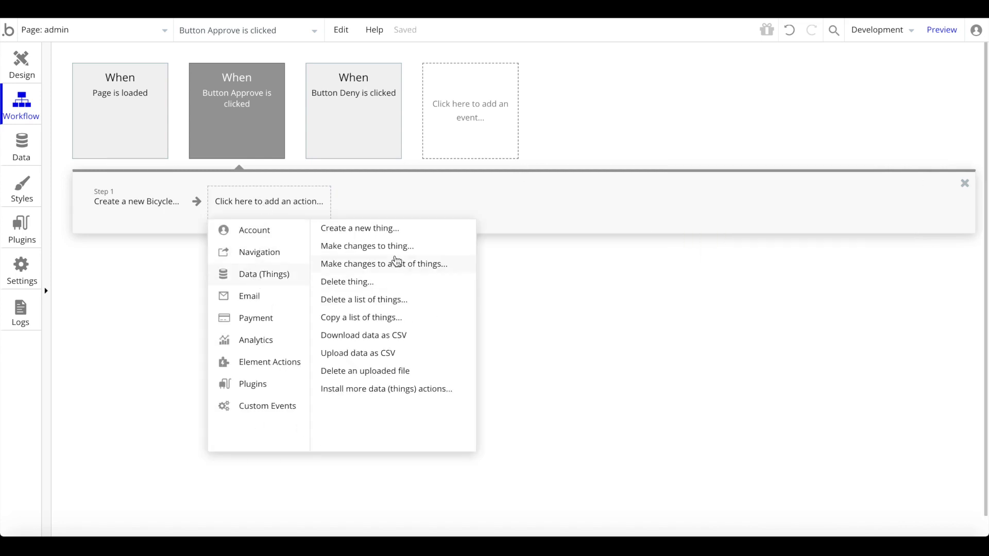
left_click(377, 282)
left_click(797, 137)
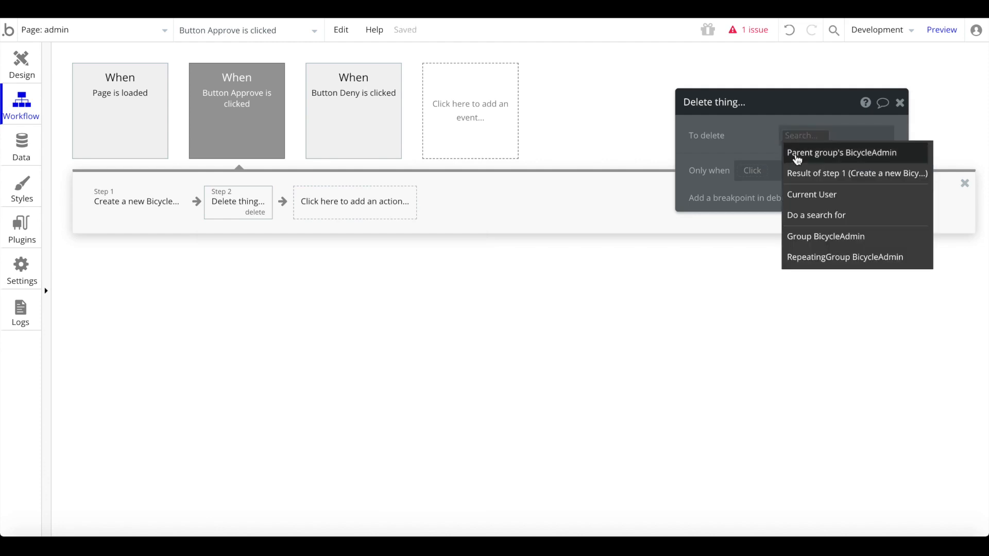
left_click(796, 155)
left_click(796, 156)
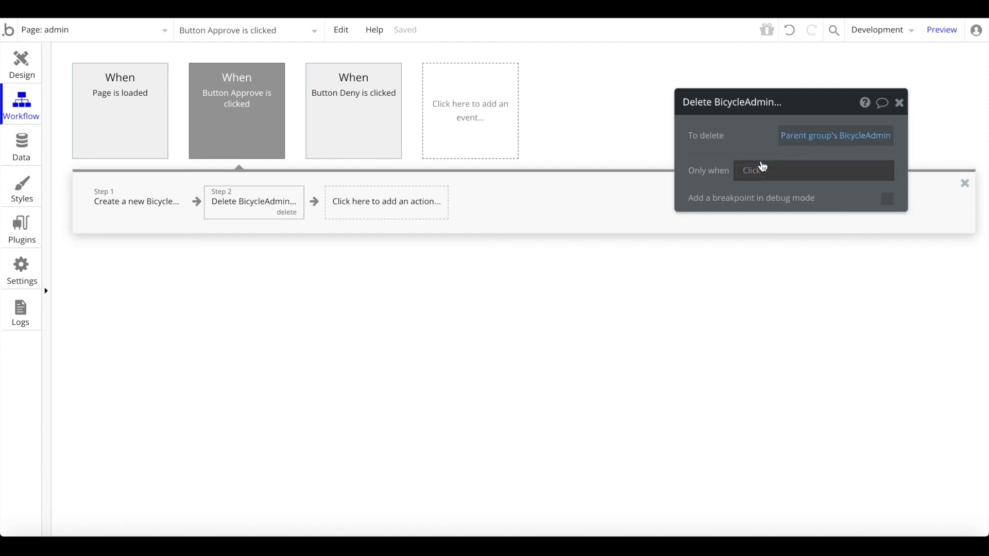
- Add a Send email step addressed to step 1's new Bicycle user's email
left_click(419, 206)
mouse_move(364, 297)
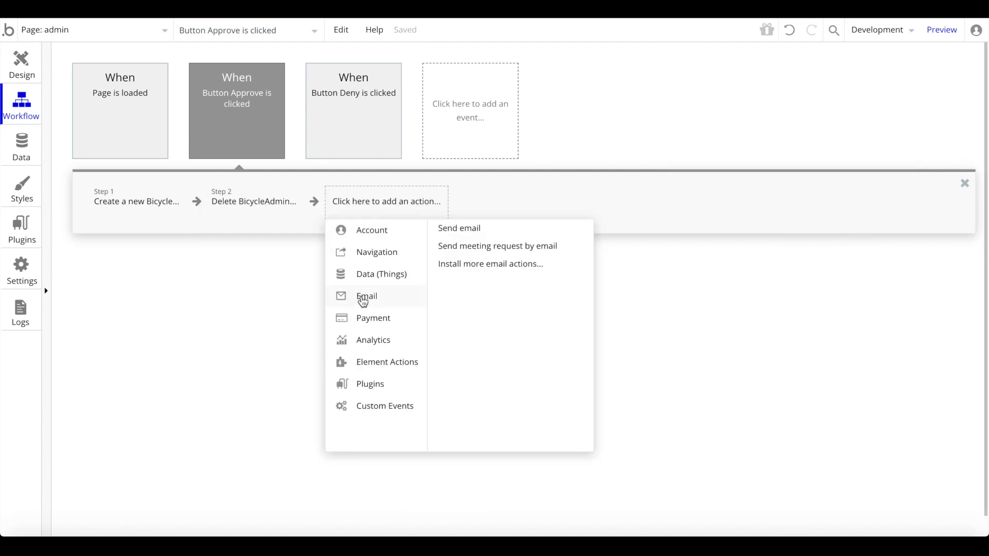
left_click(529, 235)
left_click(857, 134)
left_click(931, 143)
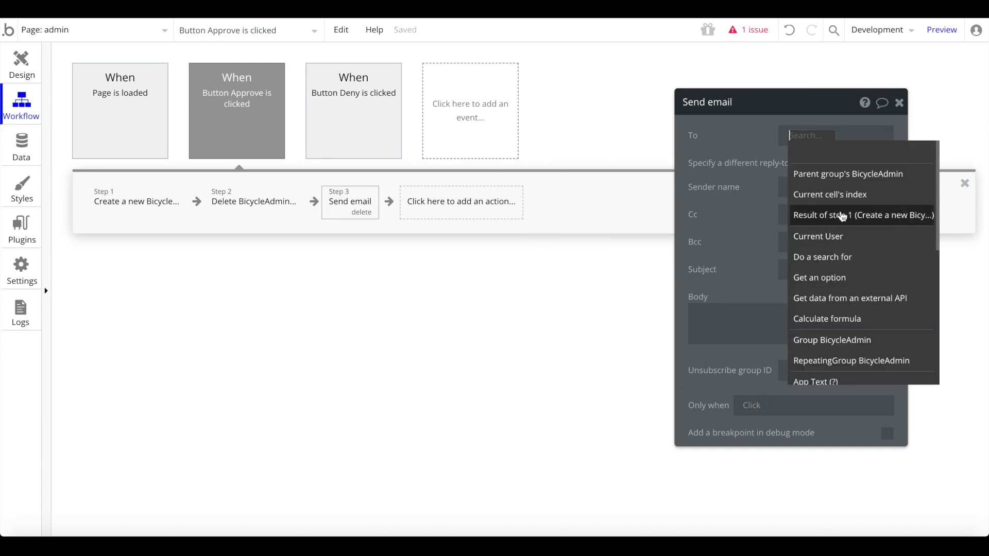
left_click(880, 217)
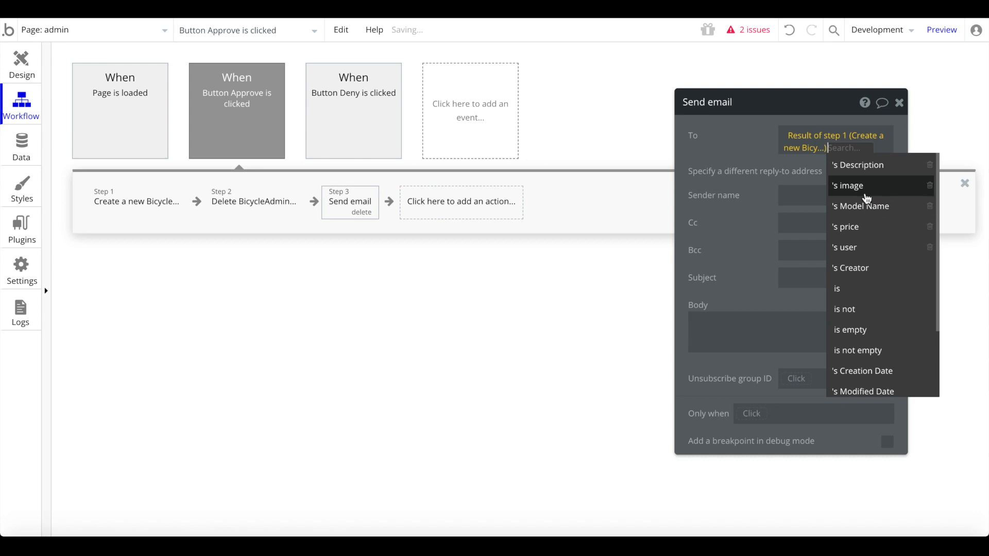
left_click(875, 252)
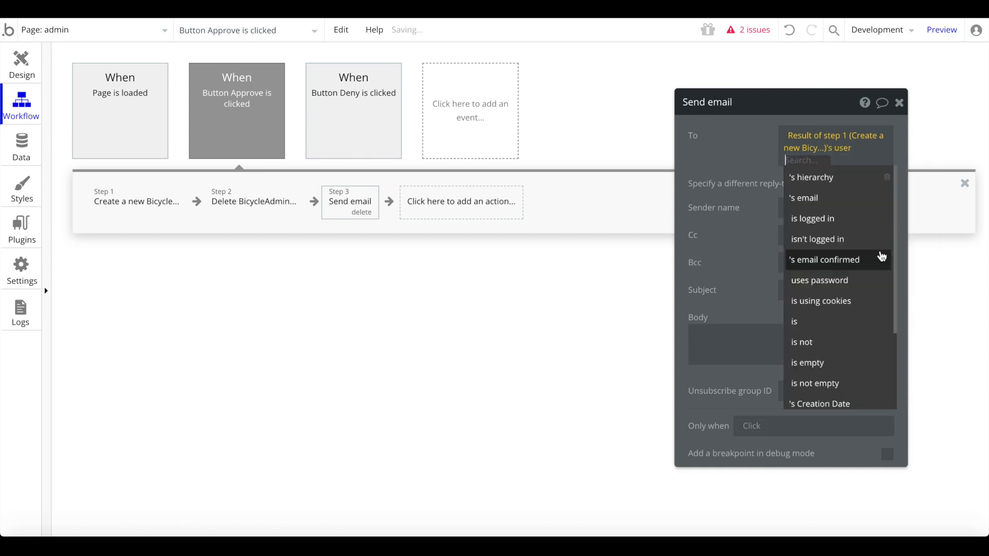
left_click(838, 200)
- Enter the sender name, subject 'Your Listing was approved' and the email body
left_click(797, 214)
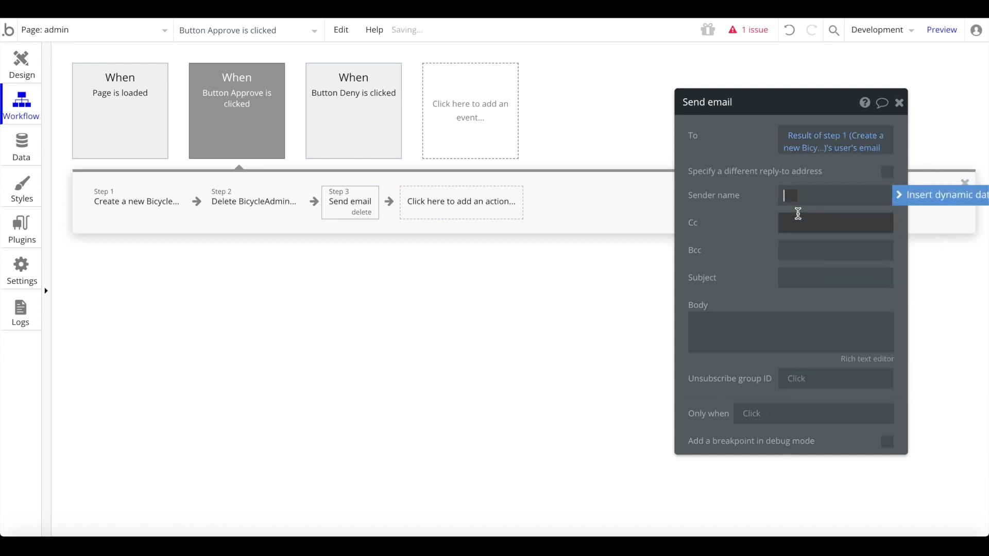
type("St")
type("artup")
type("tu")
type(" NAme")
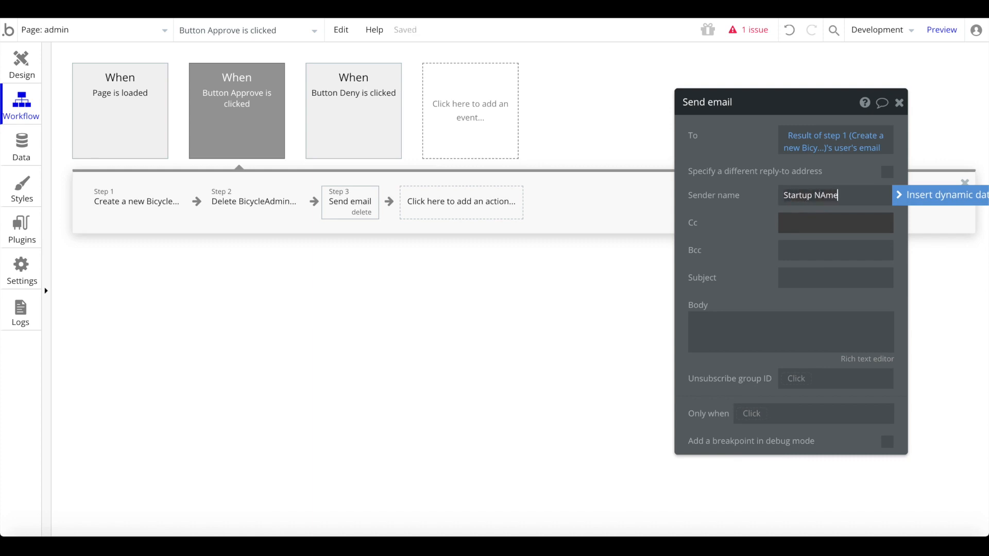
key("BackSpace")
type("ame")
left_click(788, 276)
type("You")
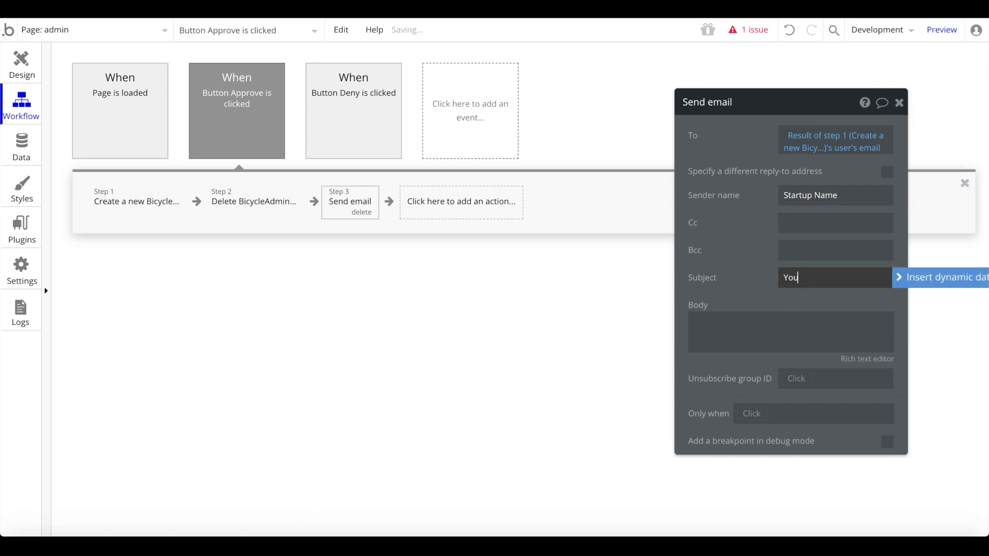
type("r Listing was approved")
left_click(798, 316)
type("C")
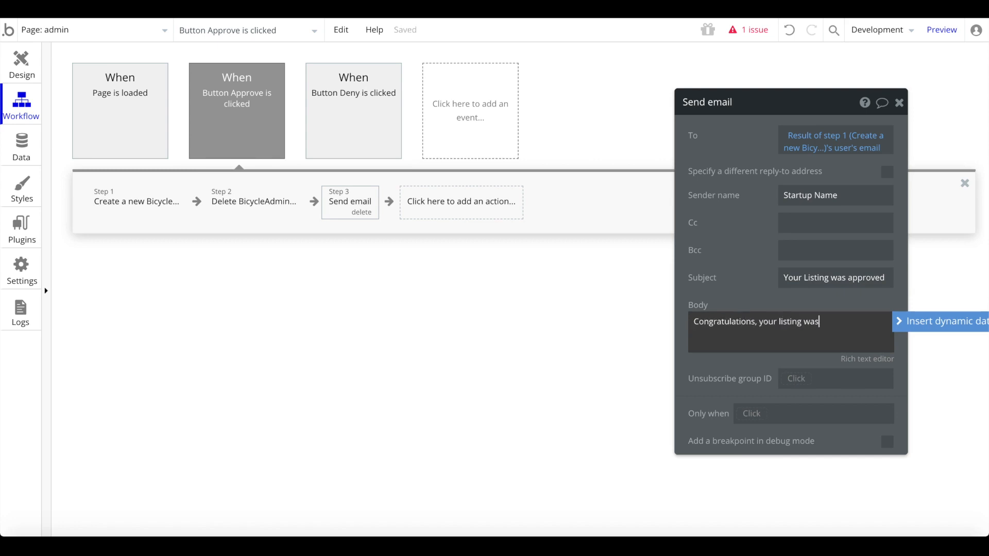
left_click(572, 402)
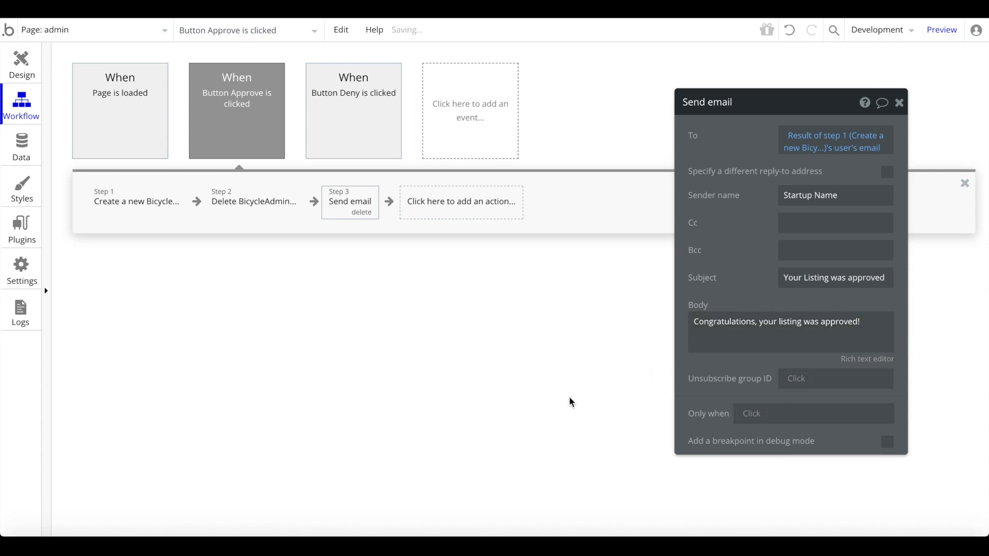
left_click(901, 103)
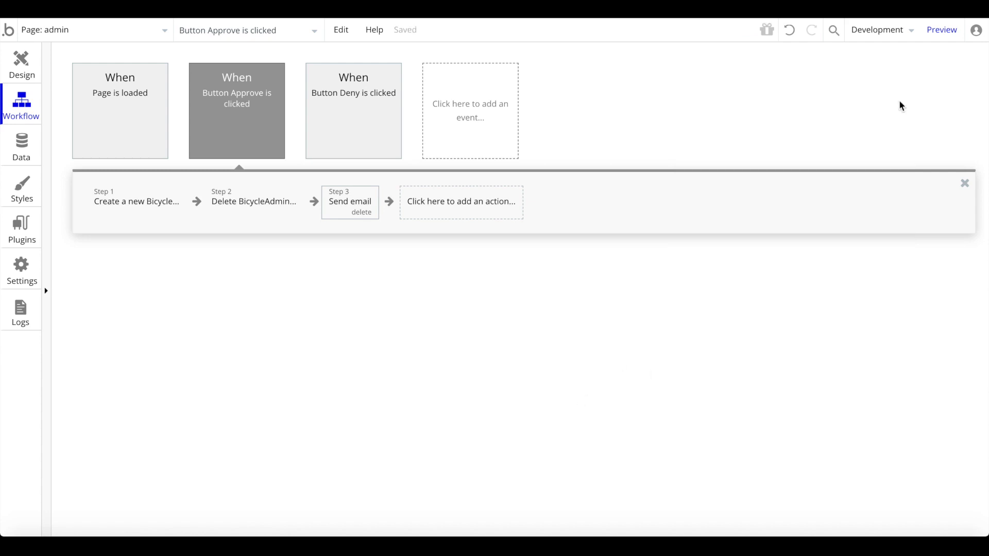
- Switch to the index page's design and inspect the bicycle list's properties
left_click(98, 29)
left_click(69, 77)
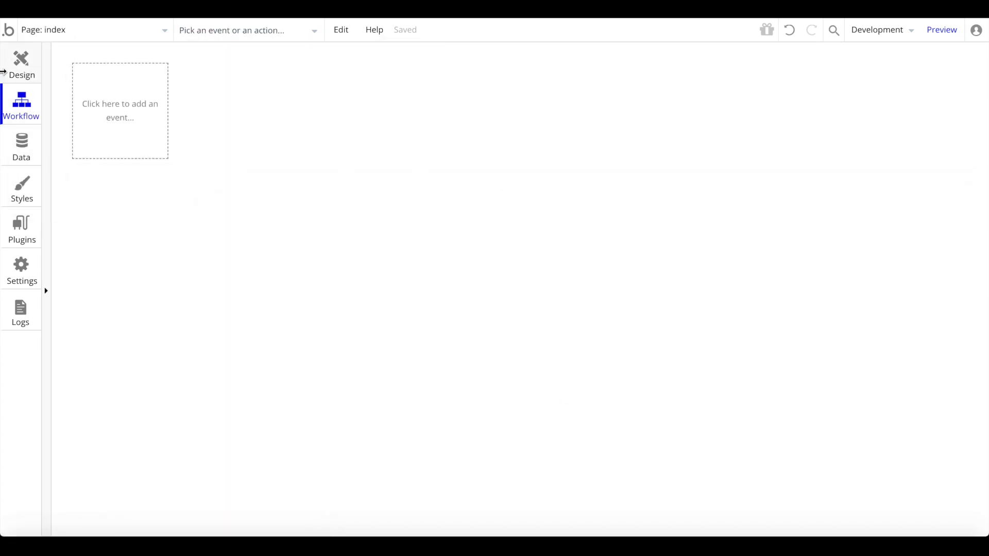
left_click(3, 71)
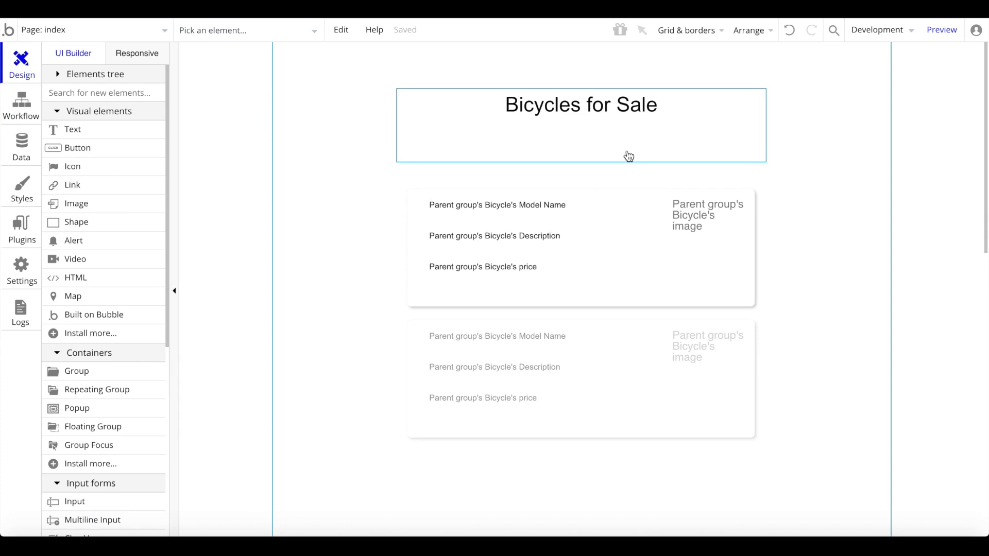
double_click(529, 343)
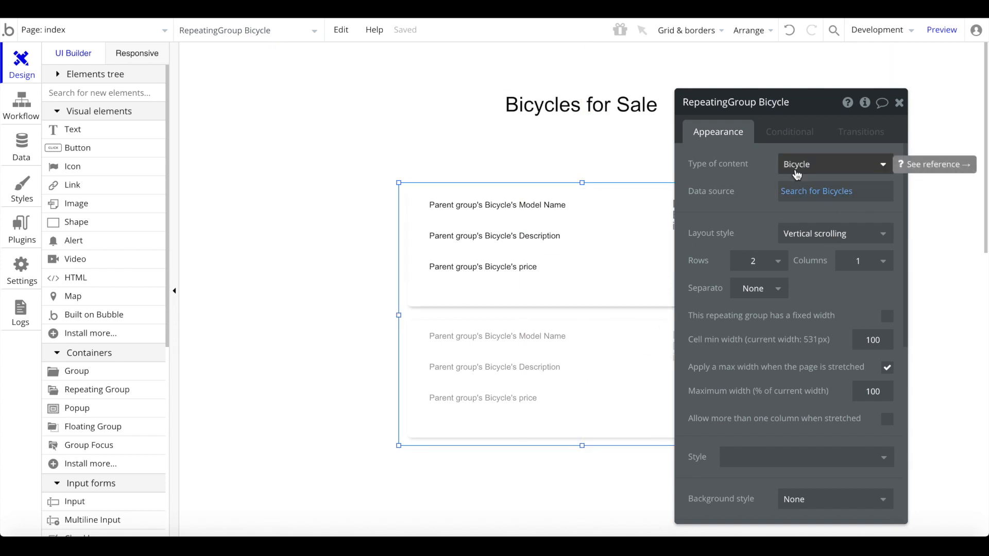
- Center the submit page's Submit button horizontally, review its Create BicycleAdmin step, then go to the admin page
left_click(72, 29)
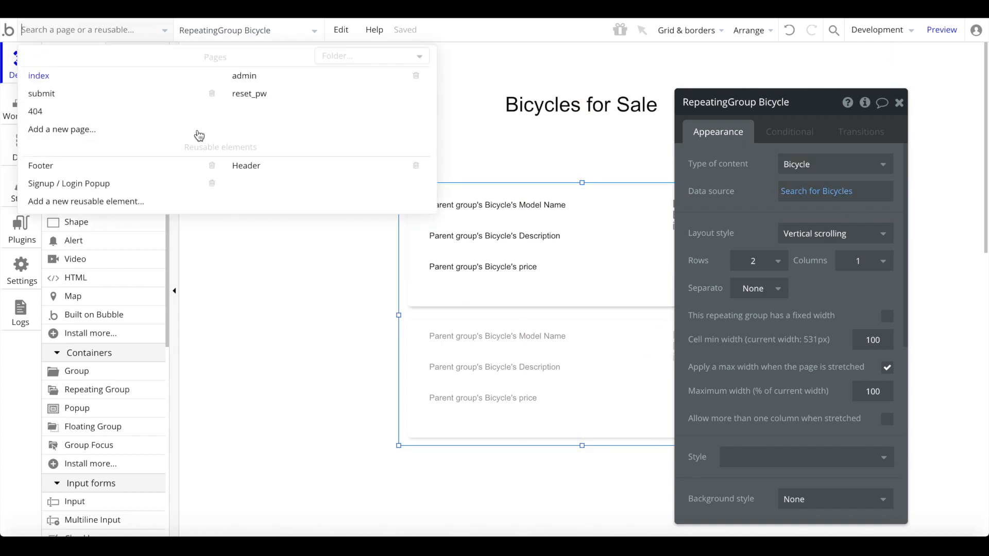
left_click(31, 97)
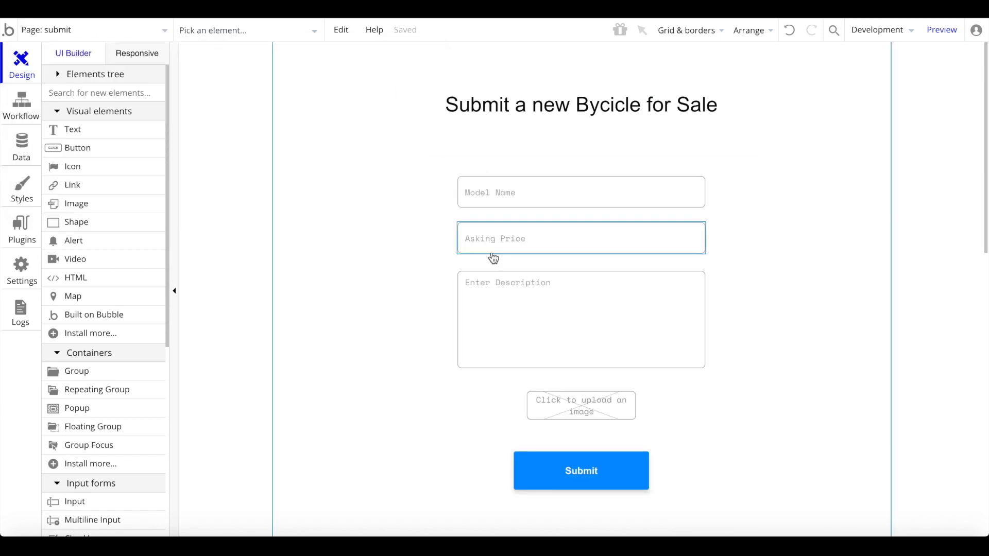
right_click(587, 483)
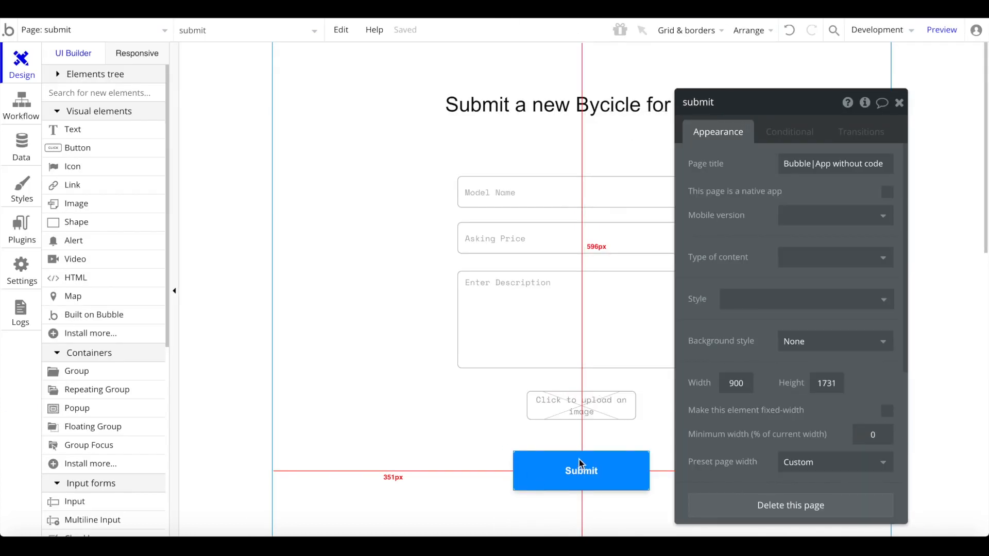
right_click(566, 479)
left_click(597, 453)
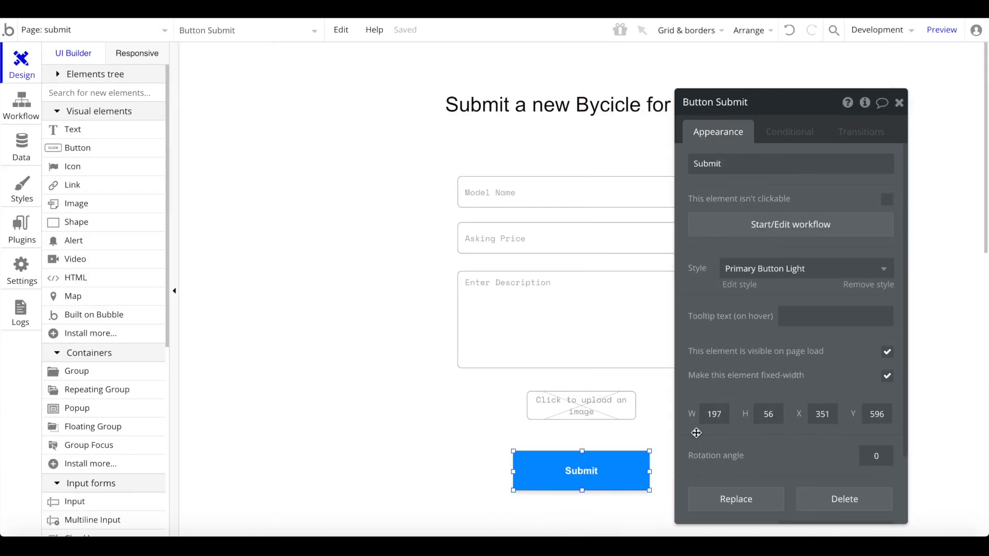
left_click(765, 229)
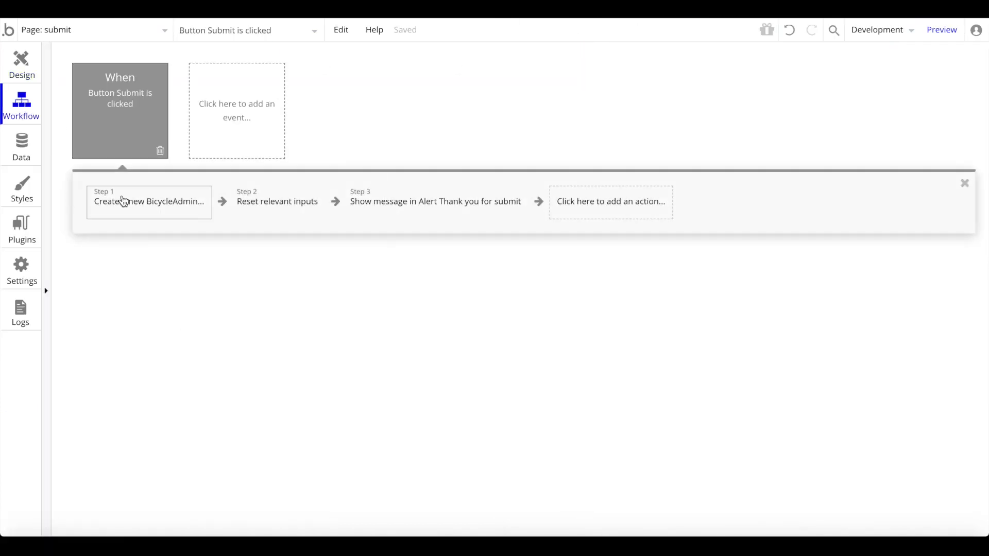
left_click(101, 202)
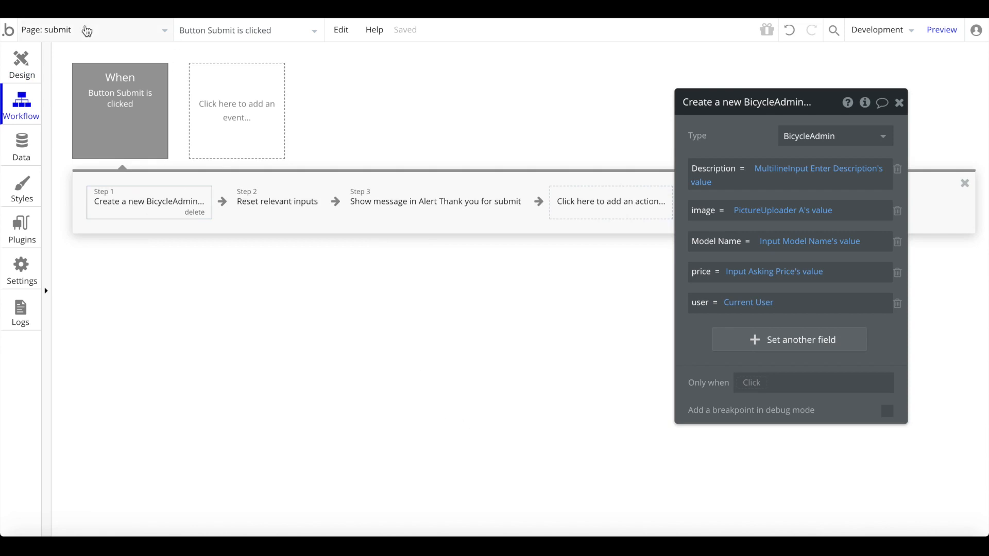
left_click(165, 32)
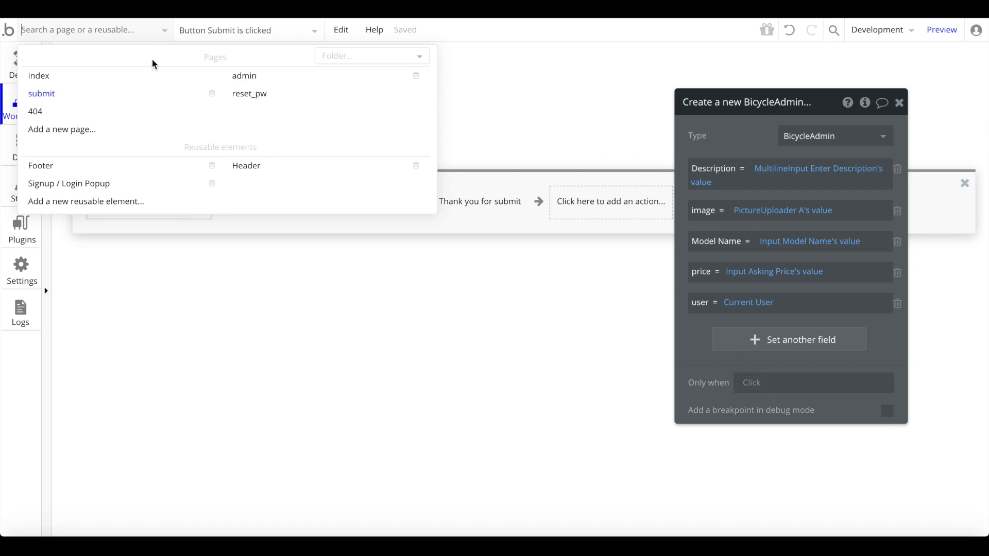
left_click(241, 77)
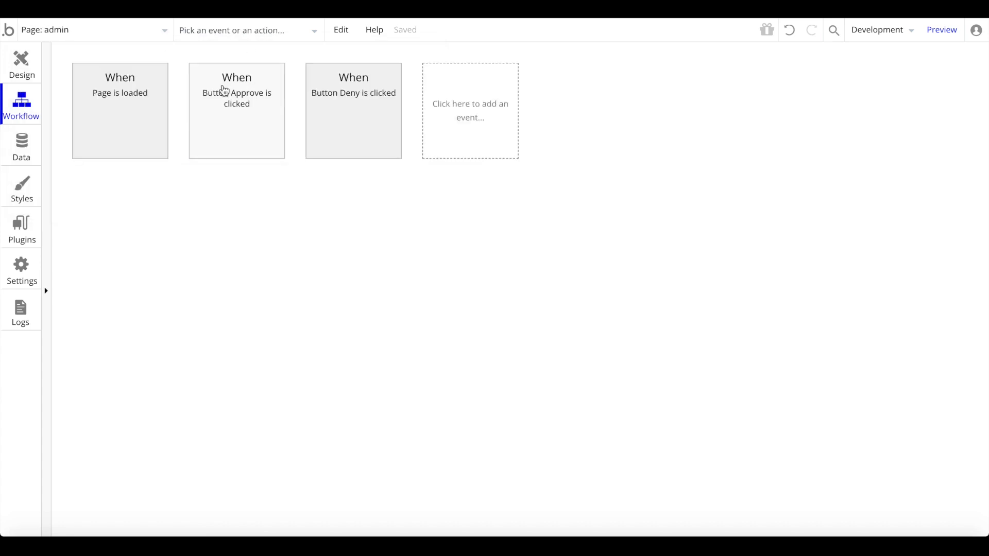
- Check the admin page's page-load workflow, then inspect Group BicycleAdmin's settings in the design
left_click(13, 80)
left_click(21, 106)
left_click(143, 146)
left_click(22, 64)
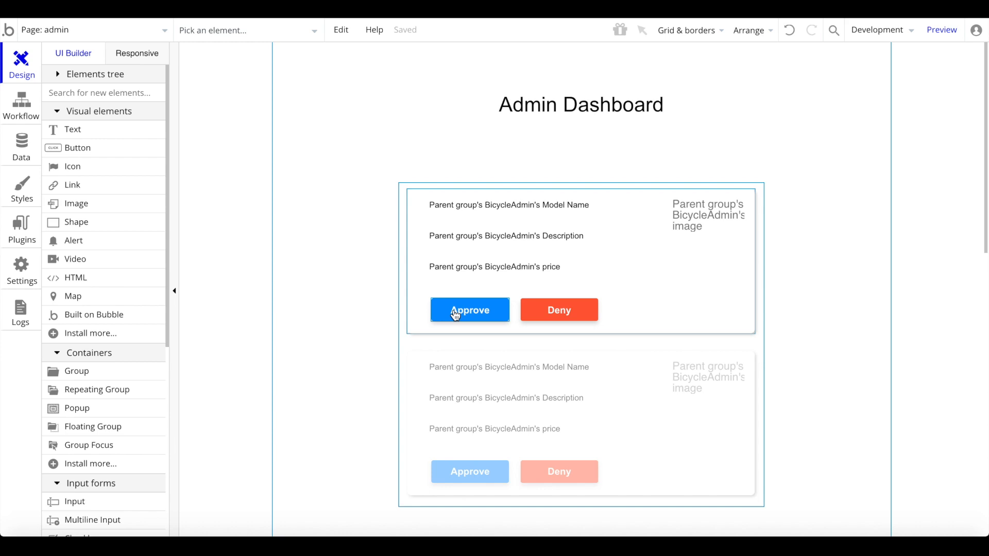
left_click(126, 30)
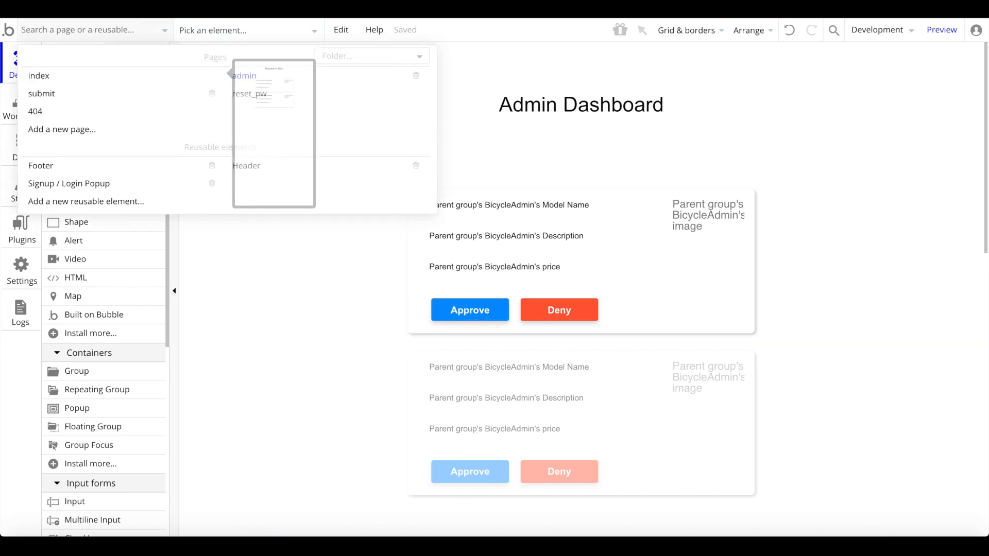
left_click(555, 330)
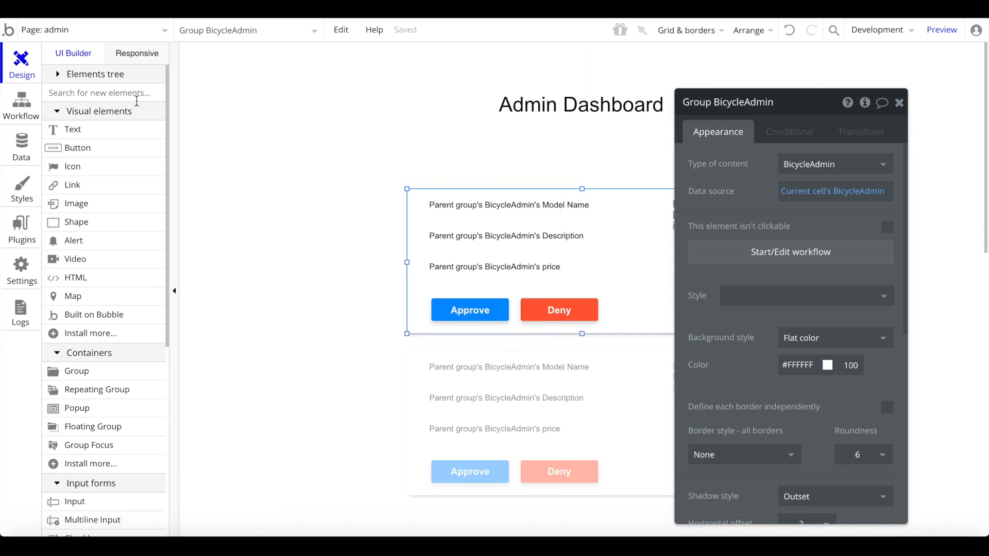
left_click(22, 153)
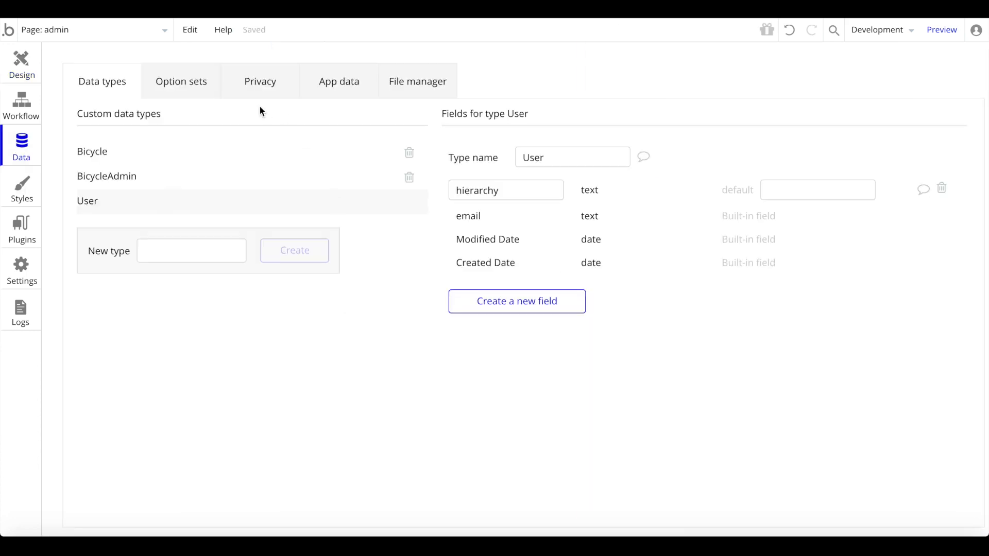
- In App data's All Users, create a User entry with an email and hierarchy admin
left_click(344, 90)
left_click(173, 260)
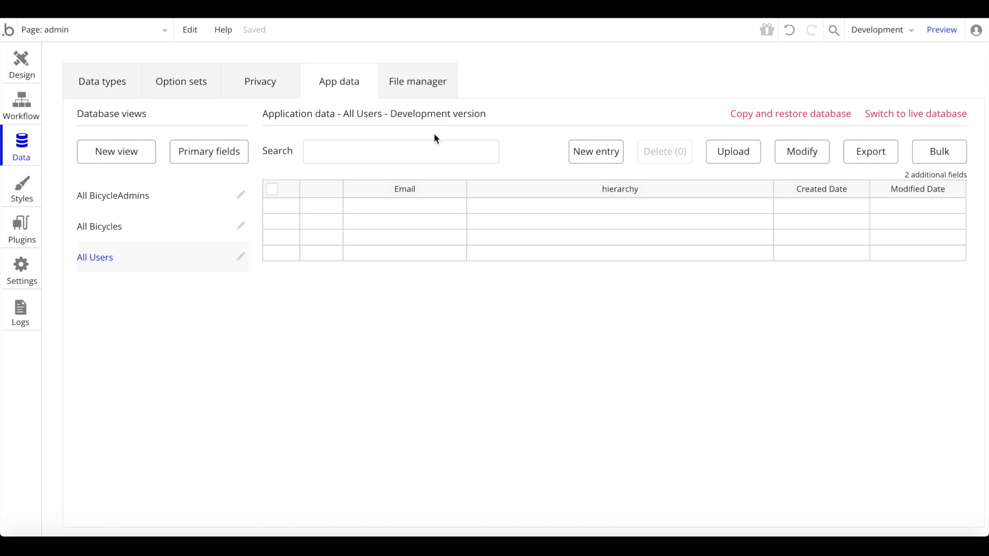
left_click(591, 168)
left_click(580, 123)
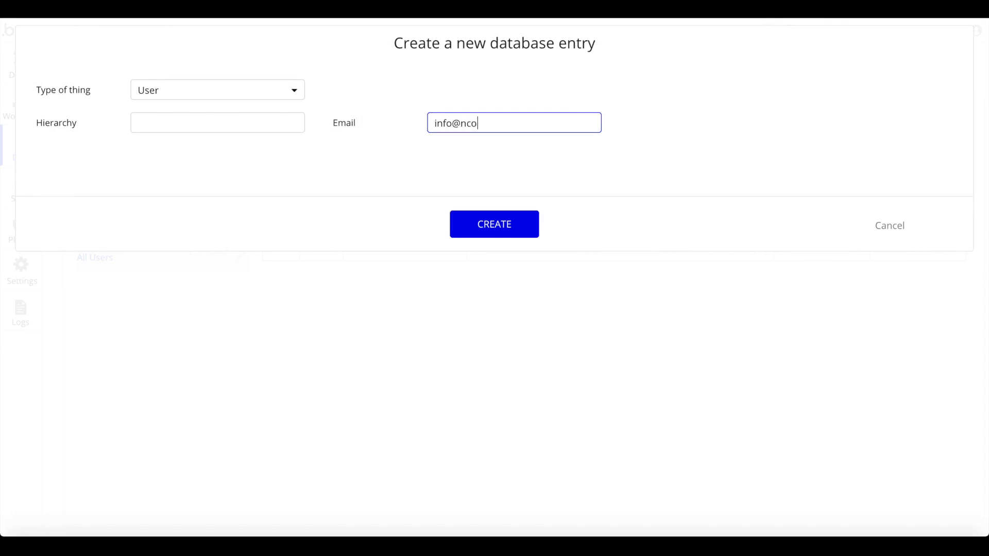
left_click(207, 125)
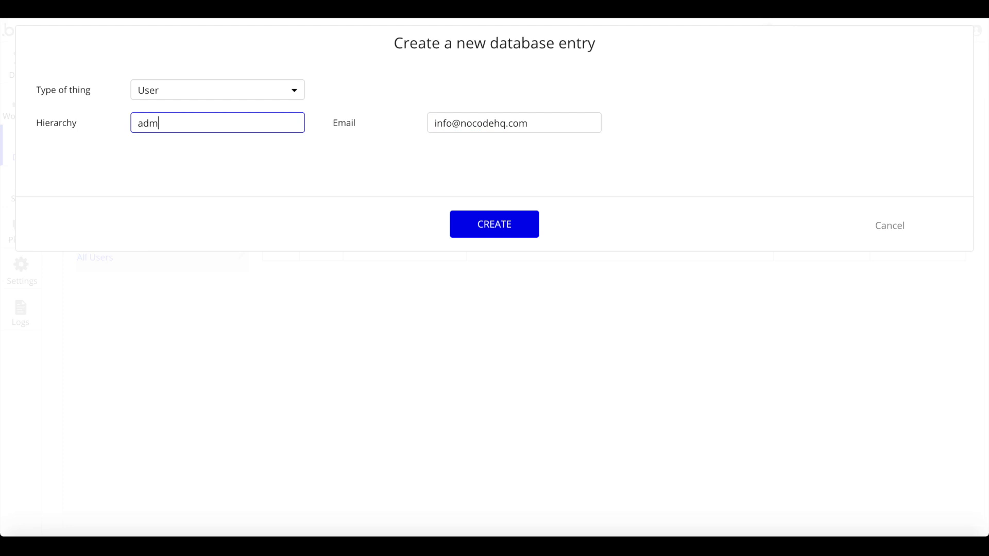
left_click(491, 230)
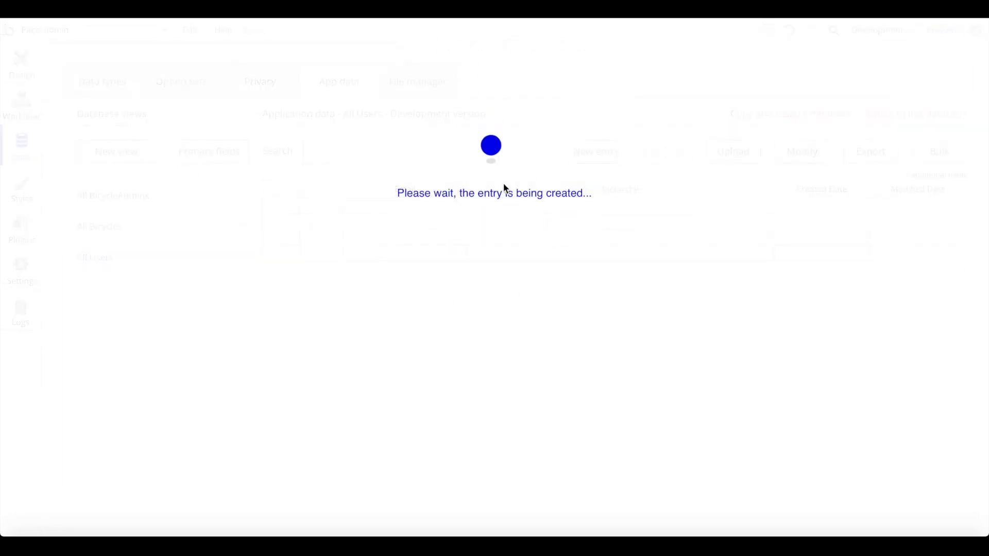
left_click(513, 191)
- Add a second, ordinary User entry with its own email address and no hierarchy
left_click(572, 150)
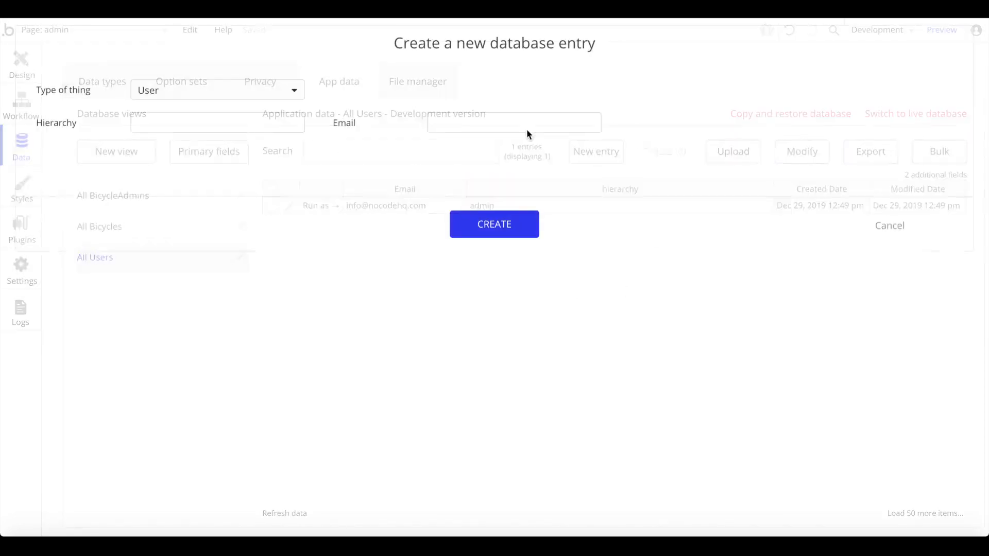
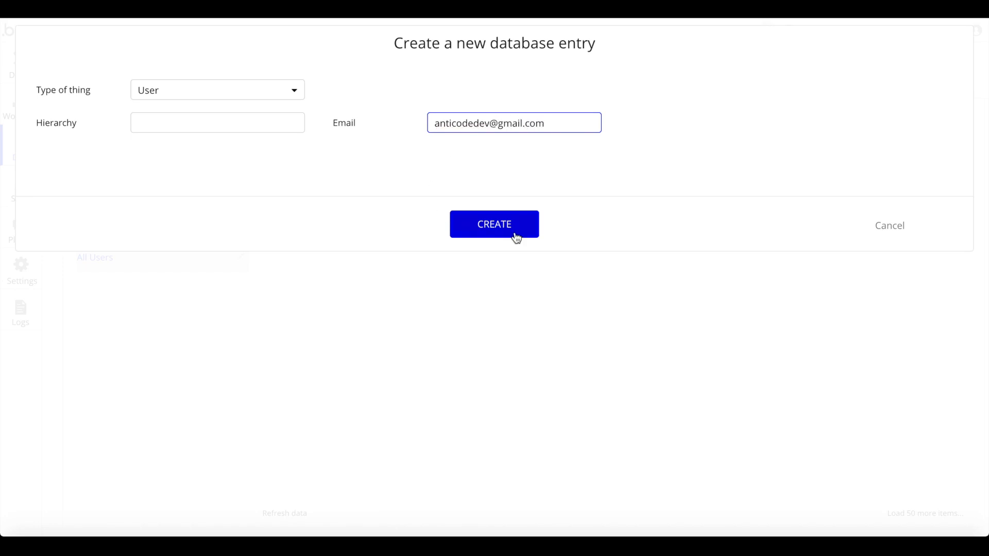
left_click(508, 236)
left_click(487, 192)
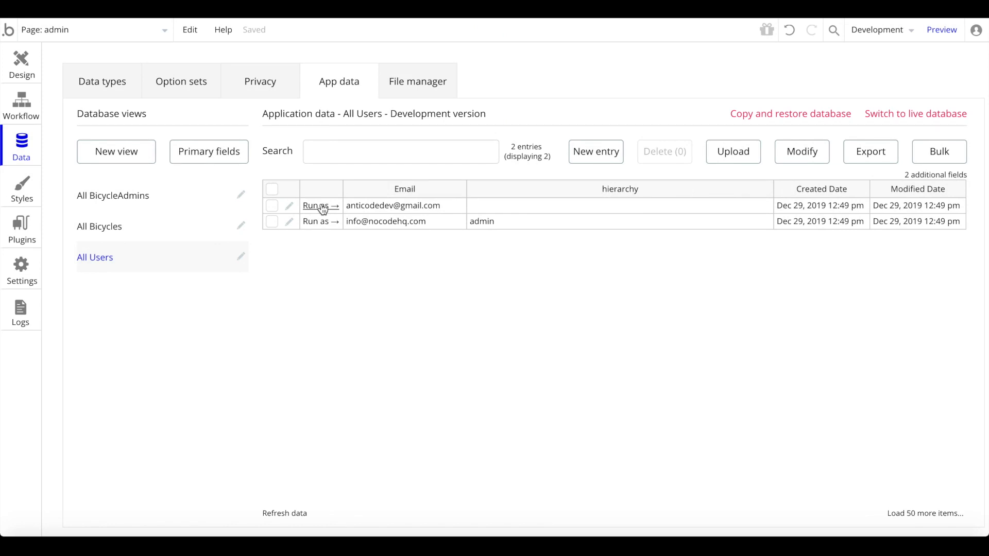
left_click(321, 205)
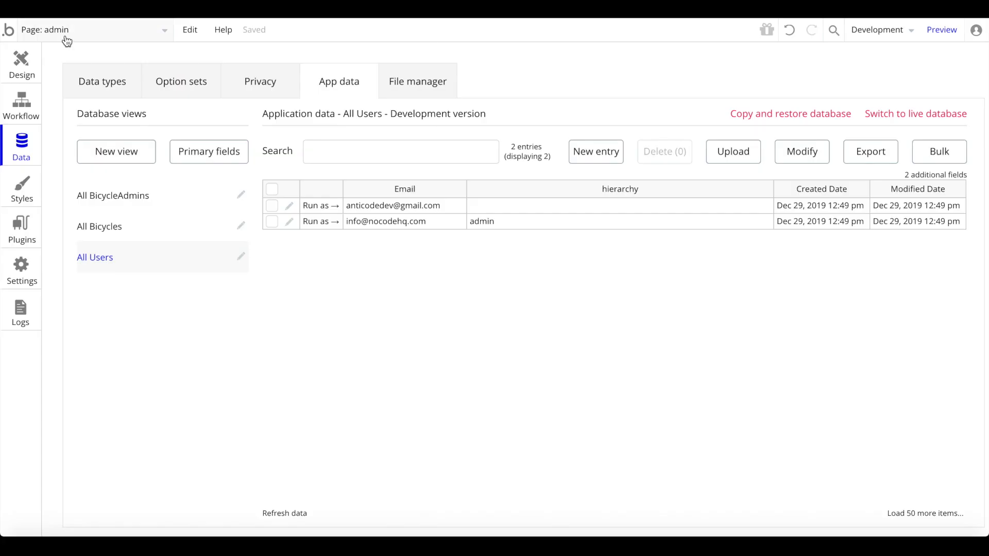
- On the index page, draw a button just below the title and label it 'Submit New'
left_click(48, 31)
left_click(39, 75)
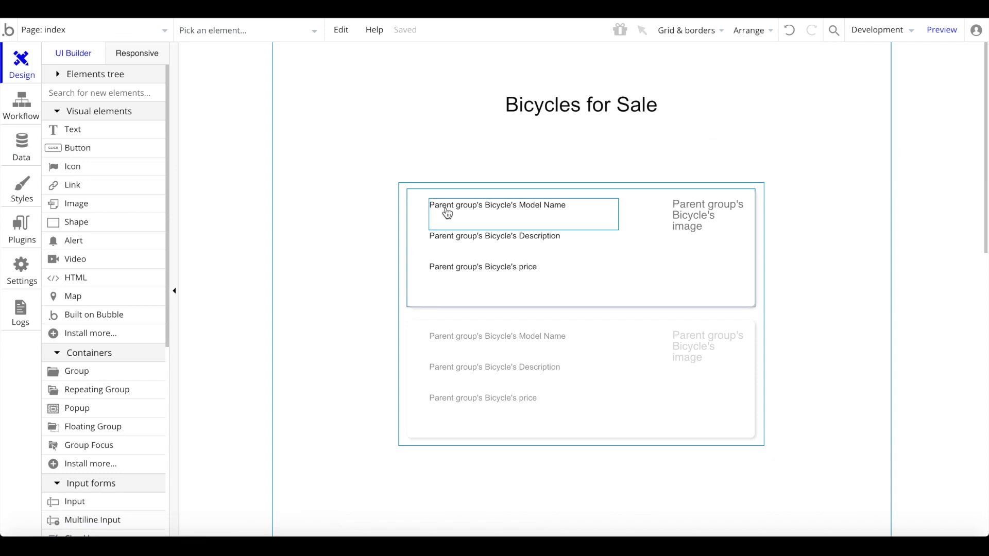
left_click(72, 147)
mouse_move(543, 130)
left_mouse_down()
mouse_move(617, 148)
mouse_move(580, 175)
mouse_move(581, 153)
left_mouse_up()
left_click(581, 140)
left_click(581, 163)
left_click(581, 185)
left_click(582, 175)
double_click(582, 154)
triple_click(749, 162)
type("Submit New")
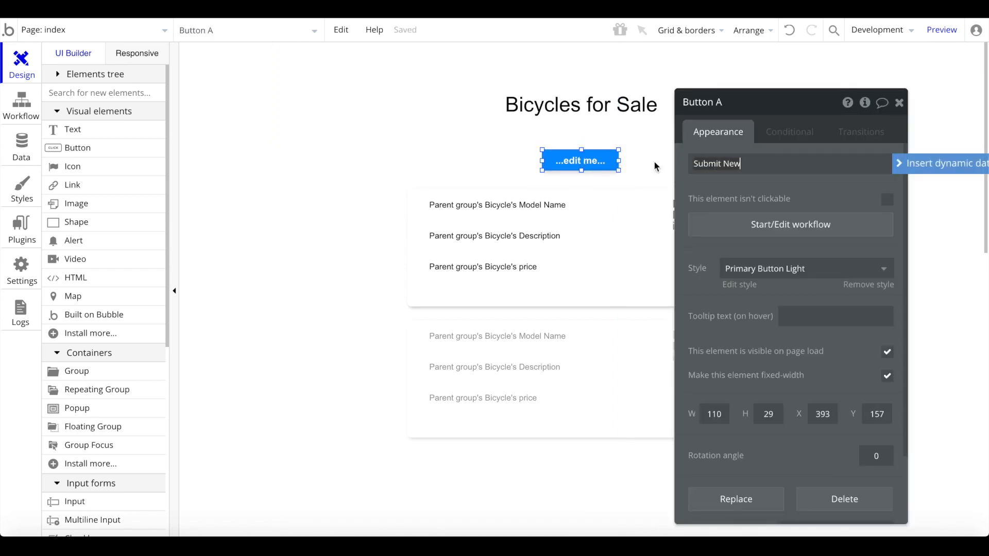
- Try centering the Submit New button vertically on the page, then undo it
right_click(581, 161)
left_click(668, 470)
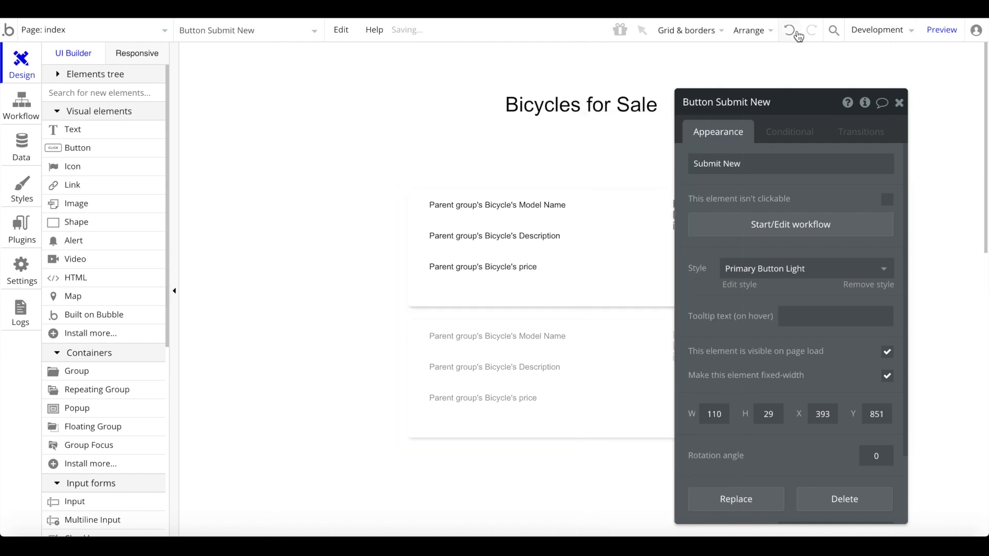
left_click(789, 30)
right_click(585, 159)
left_click(806, 260)
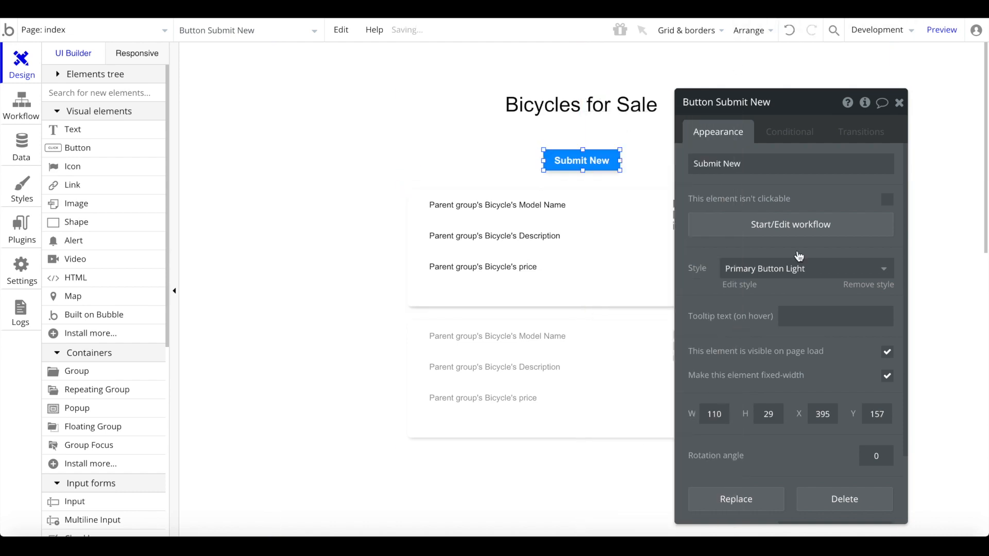
- Give Submit New a workflow that goes to the submit page, then reload the preview
left_click(812, 229)
left_click(128, 209)
mouse_move(132, 252)
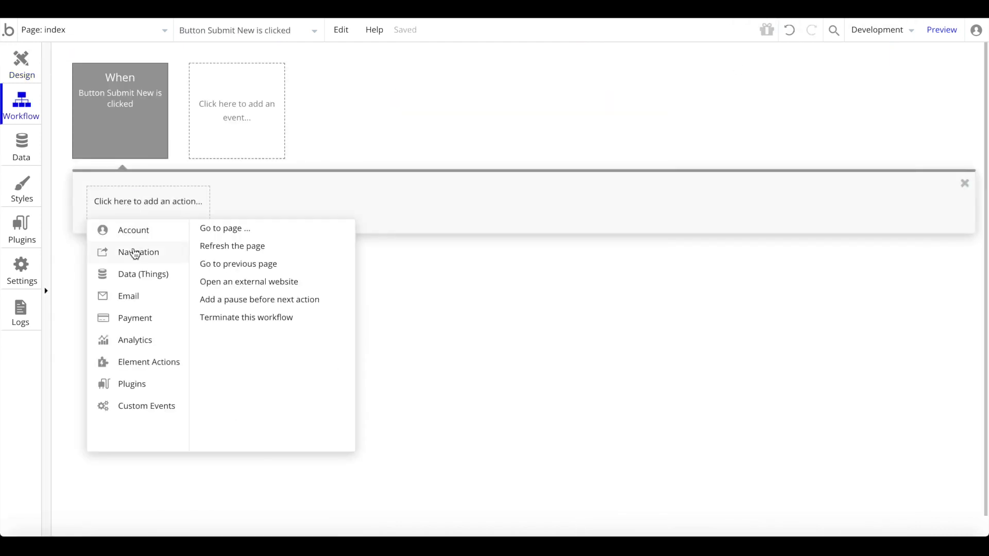
left_click(267, 225)
left_click(820, 137)
left_click(807, 206)
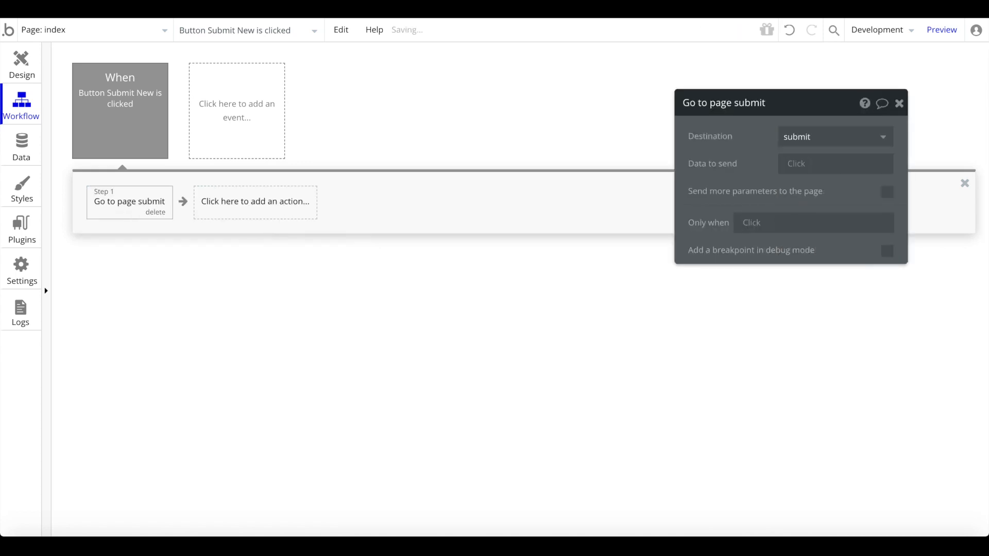
key("ctrl+Tab")
key("super+r")
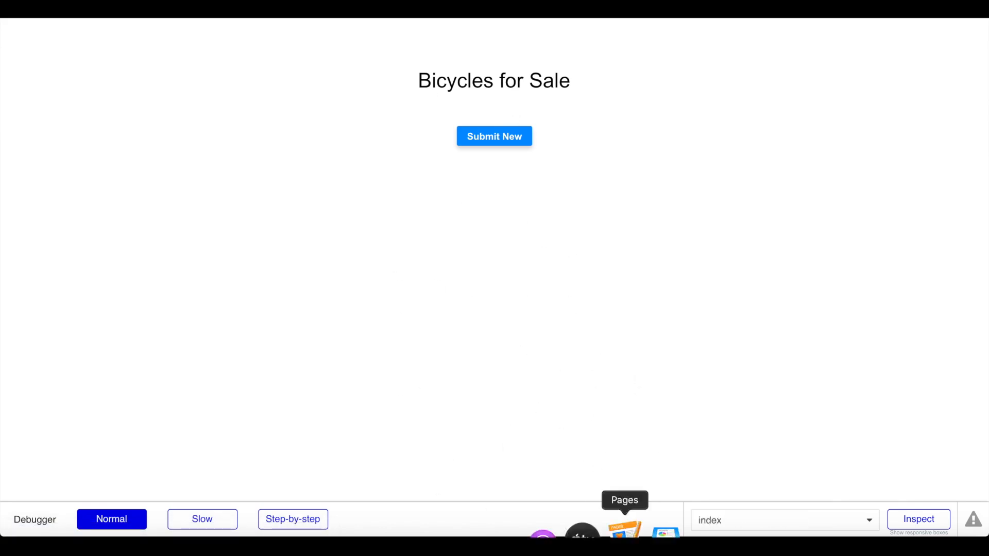
- Submit a listing: model 'Sports Bicycle', price 1000, description 'Great Byicycle'
left_click(491, 137)
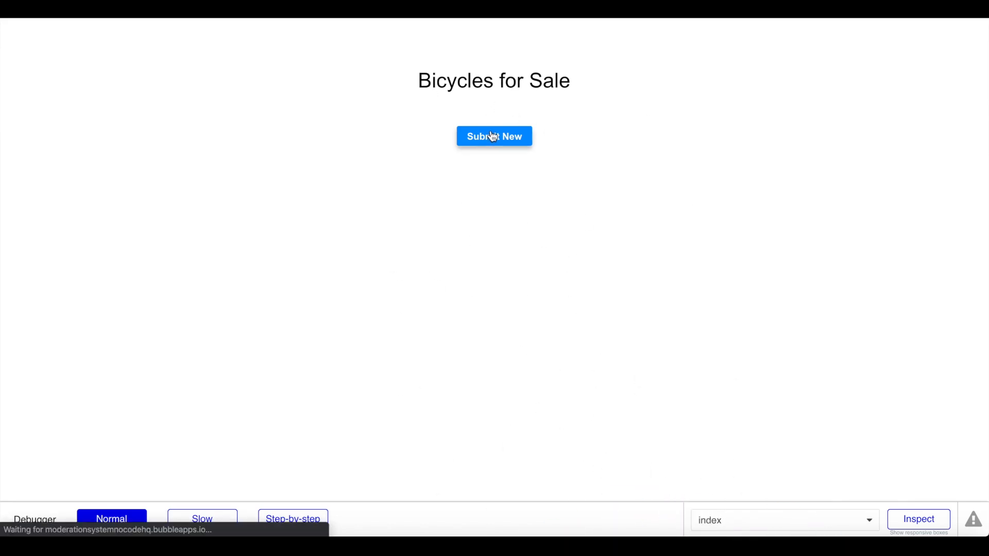
left_click(449, 161)
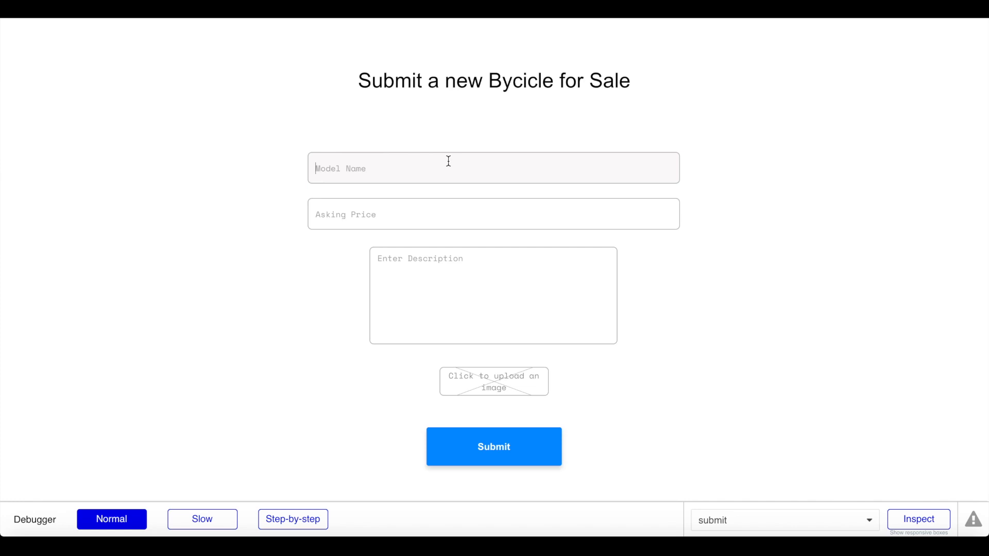
type("Sports Bicycle")
left_click(413, 215)
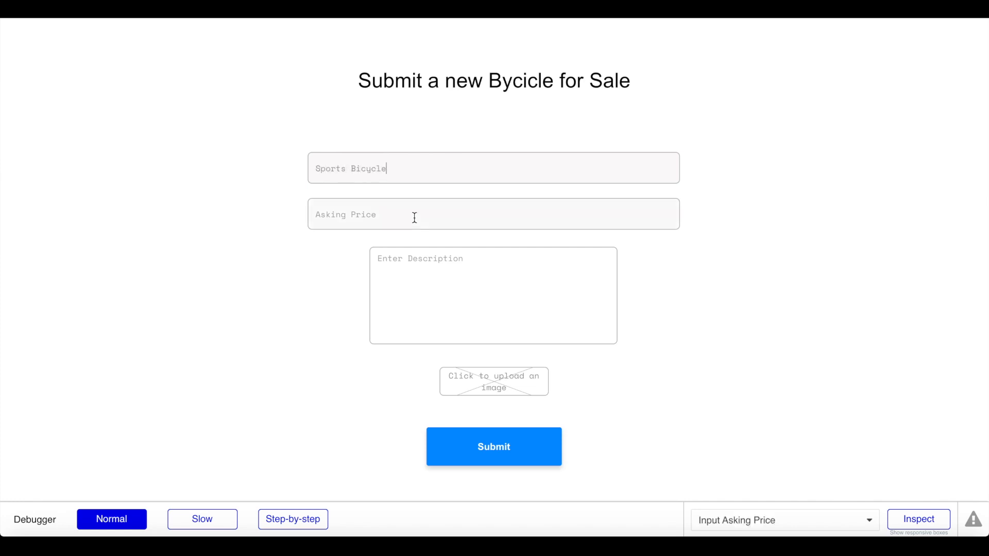
type("1000")
left_click(419, 289)
type("Great ")
type("By")
type("icycle")
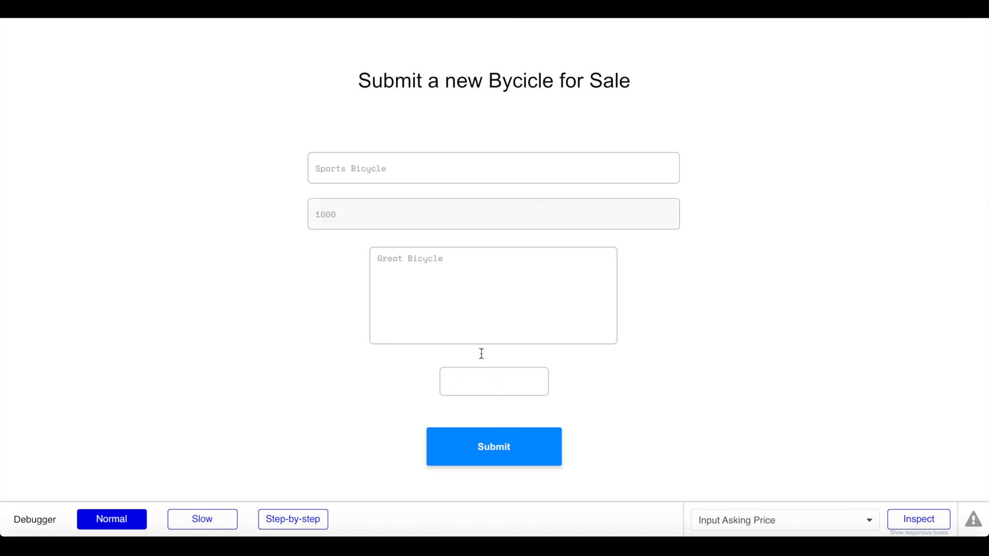
scroll(642, 400, "down", 1)
left_click(528, 417)
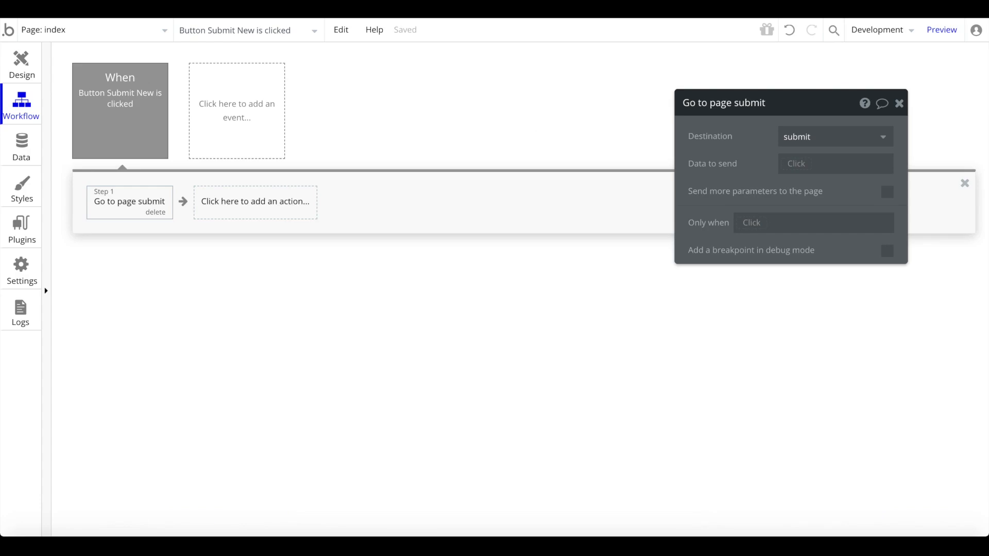
- Switch the editor to the admin page and preview the app
left_click(52, 27)
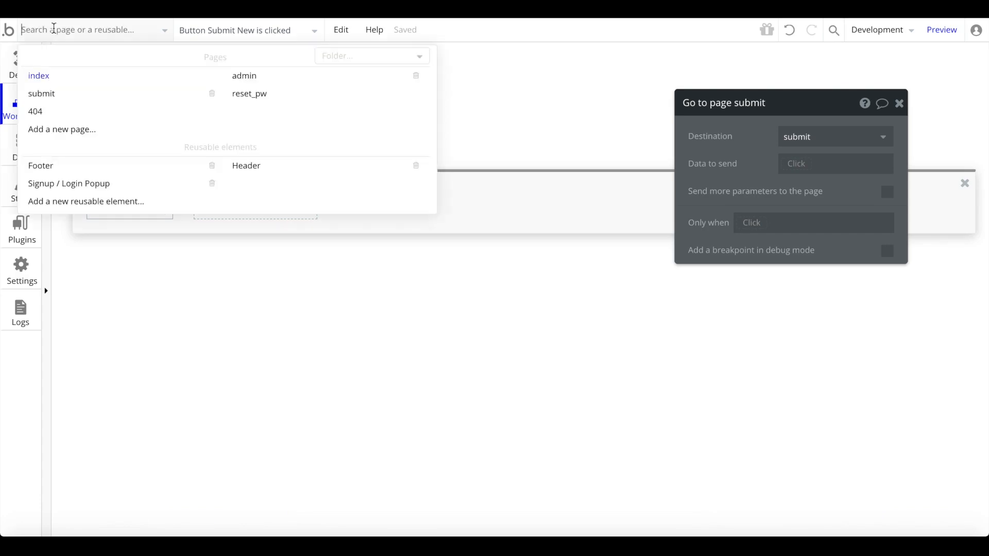
left_click(260, 74)
mouse_move(950, 30)
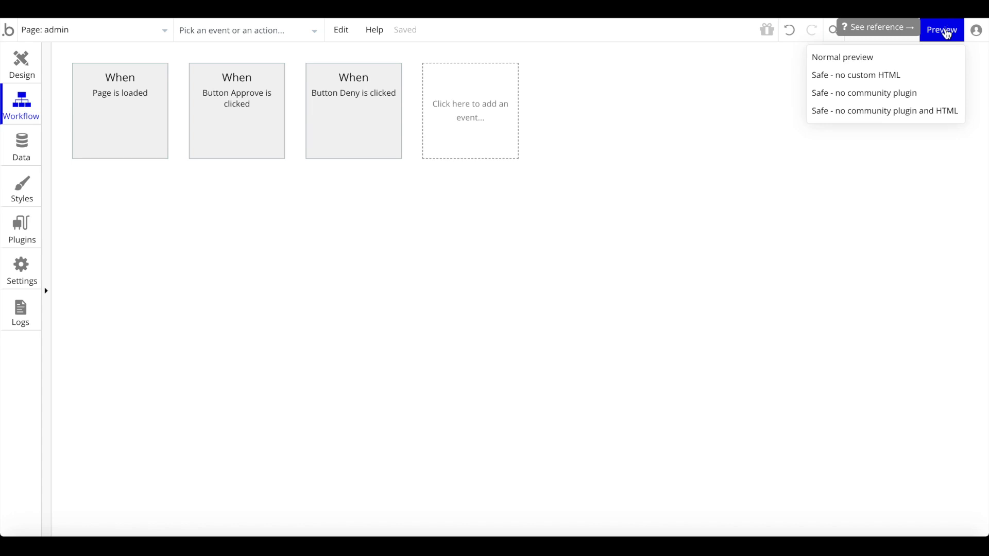
left_click(946, 32)
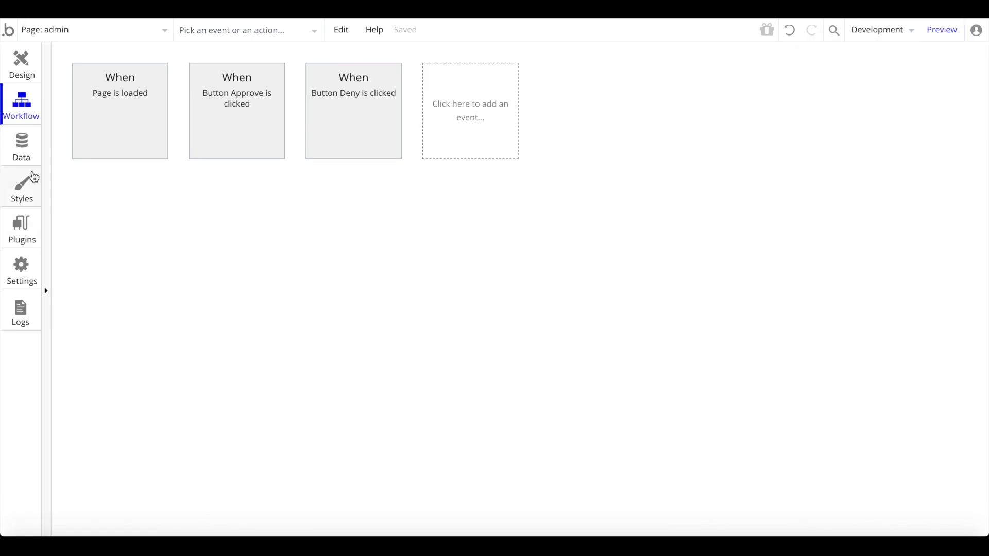
- Go to Data, view the user records, and open the Privacy tab
left_click(28, 180)
left_click(29, 155)
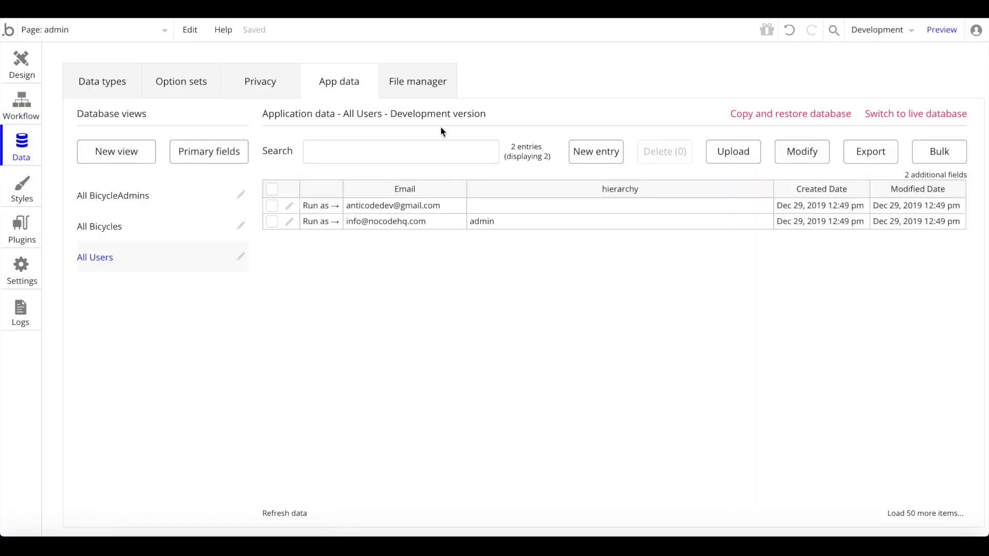
left_click(264, 93)
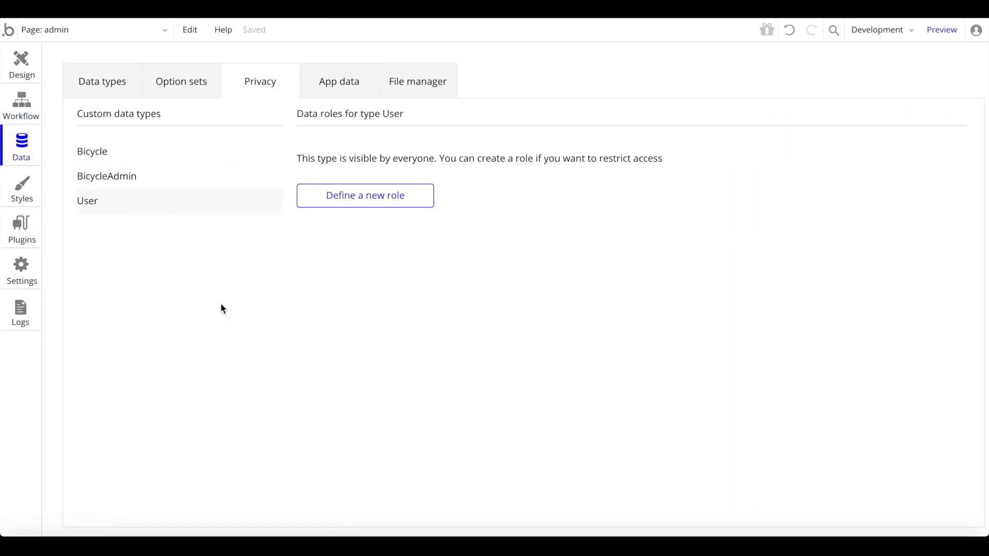
- Create a BicycleAdmin privacy role 'admin' for when Current User's hierarchy is admin
left_click(136, 184)
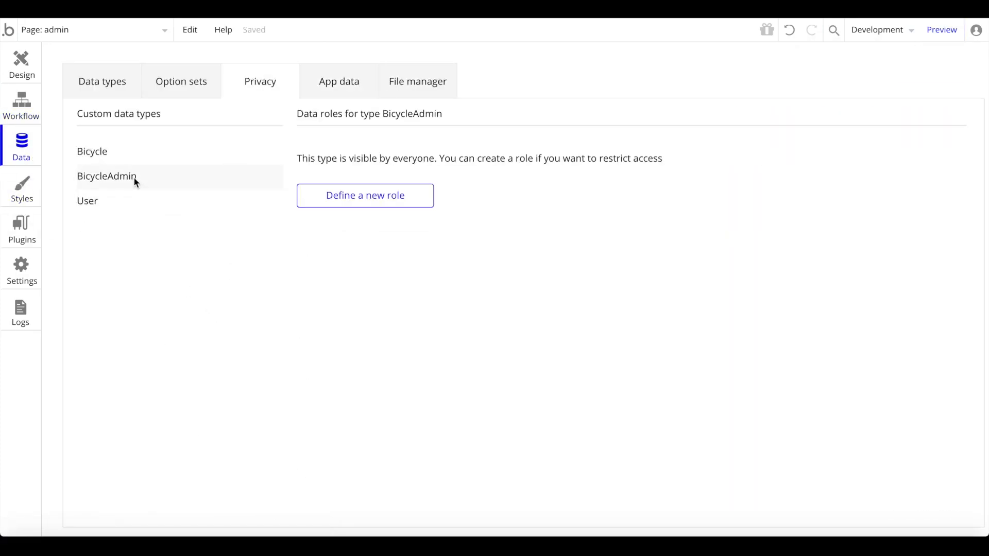
left_click(347, 196)
type("admin")
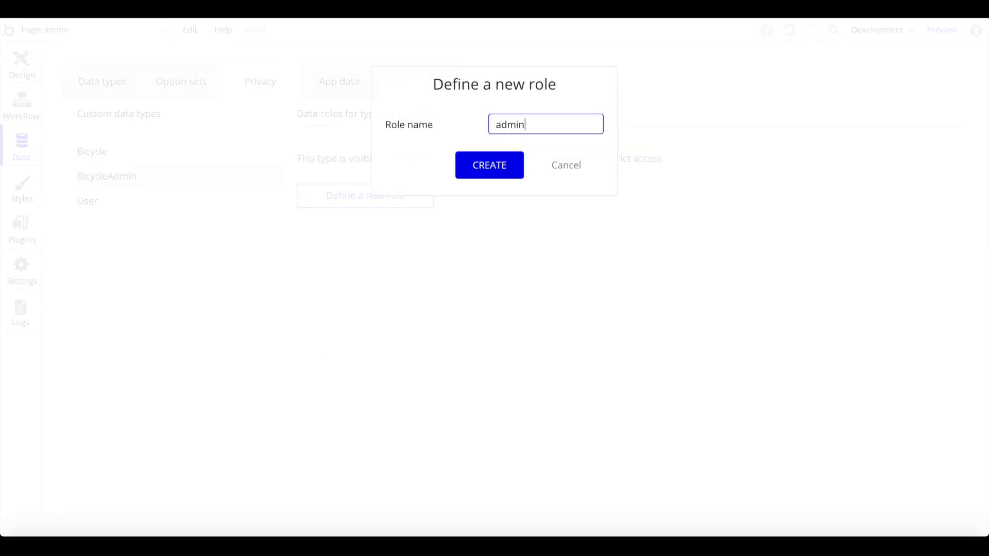
key("Return")
left_click(378, 195)
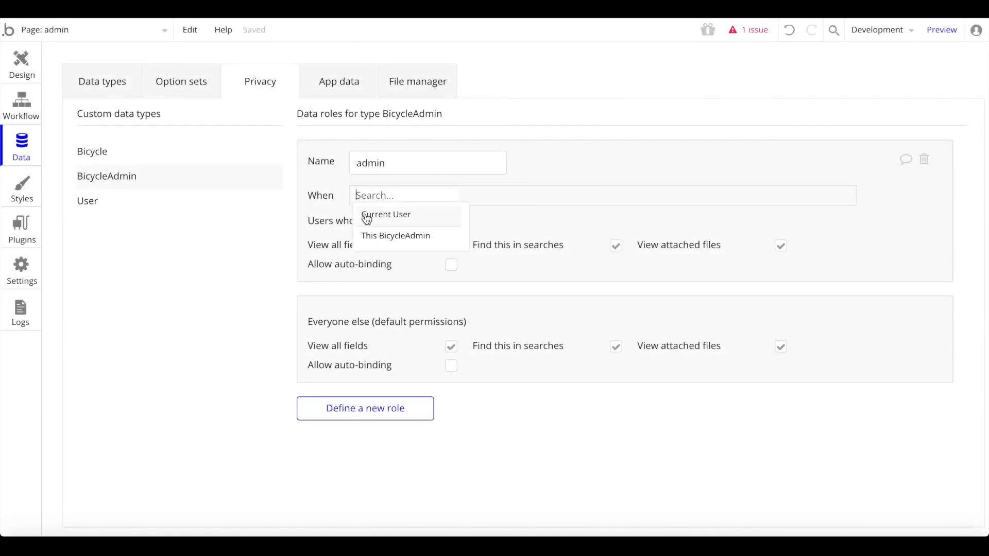
left_click(367, 214)
left_click(449, 215)
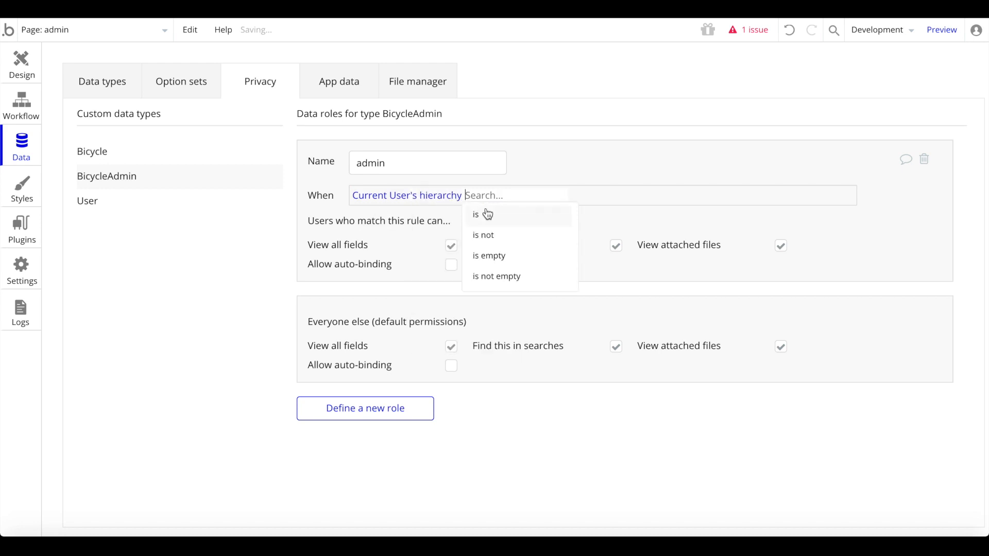
left_click(481, 214)
type("admin”")
left_click(539, 122)
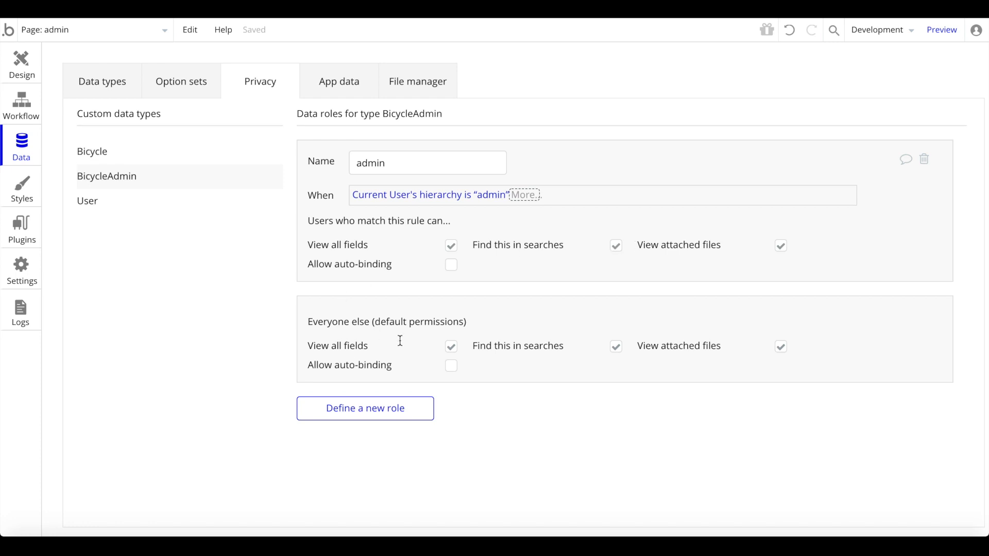
- Revoke everyone else's field, search and attached-file access, then show All Users data
left_click(451, 346)
left_click(452, 407)
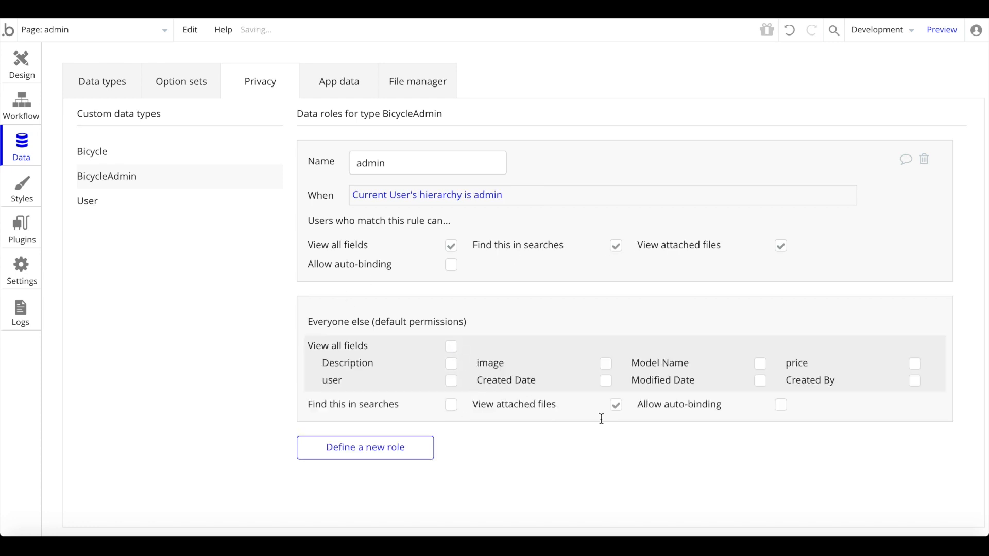
left_click(618, 408)
left_click(942, 30)
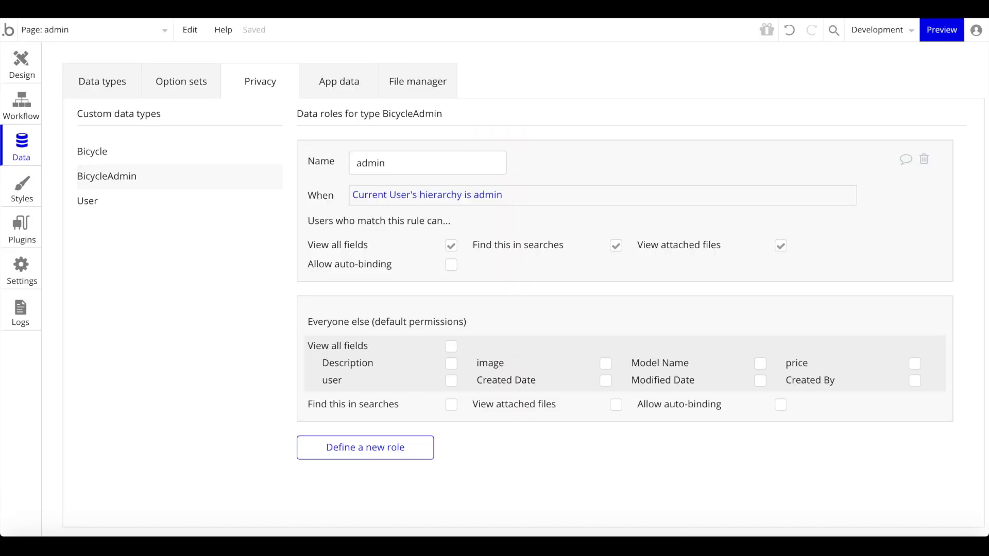
left_click(332, 79)
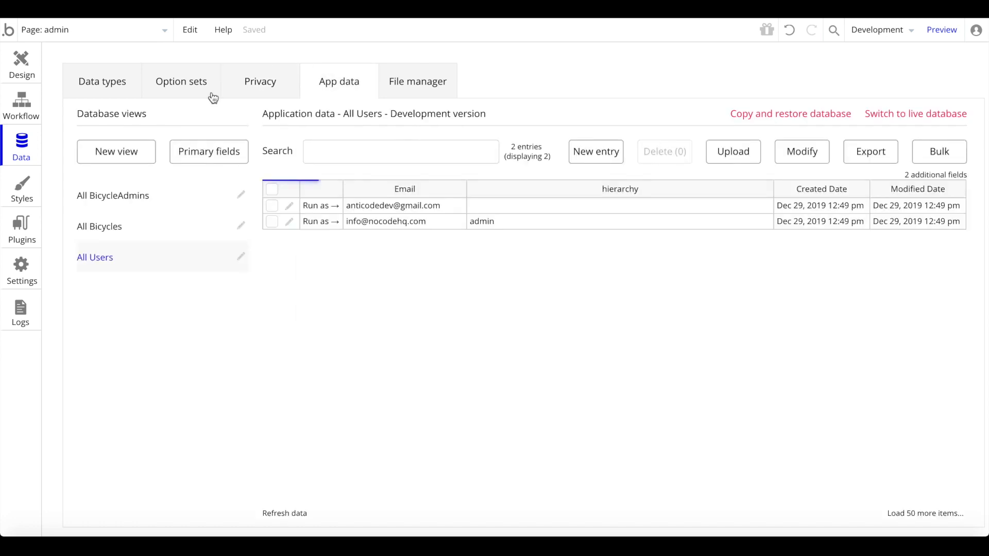
- Run as the admin user, approve Sports Bicycle, then remove 'admin' from the URL and reload
left_click(315, 222)
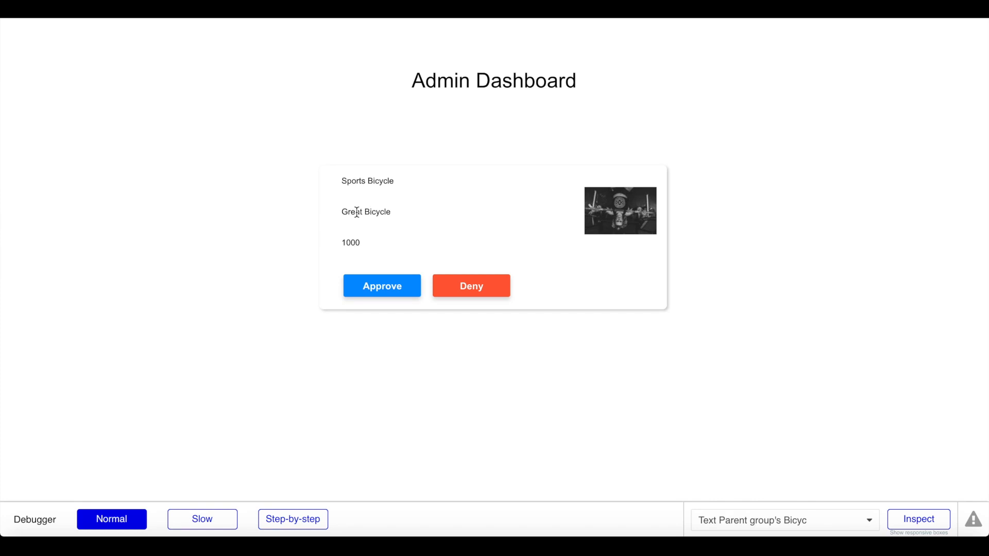
left_click(365, 283)
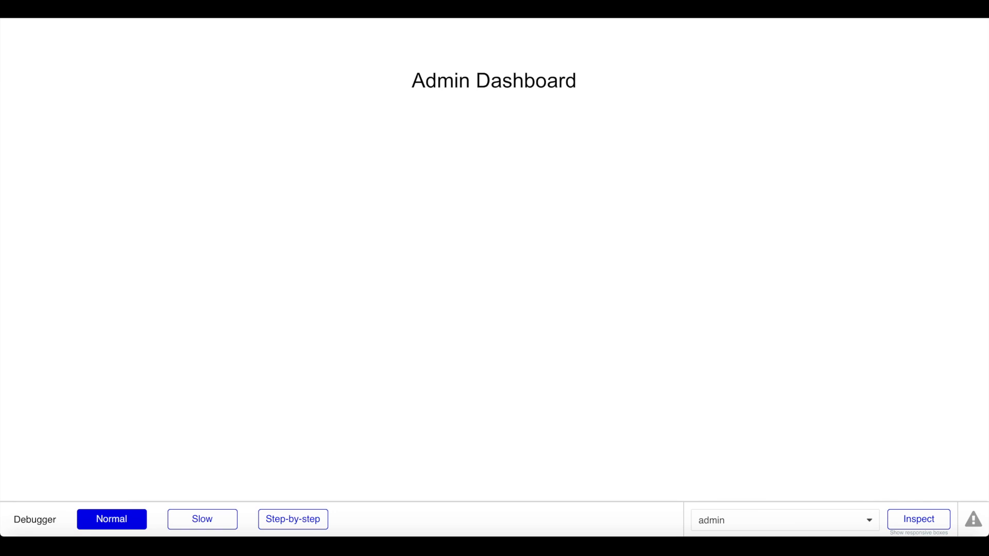
key("BackSpace")
key("BackSpace")
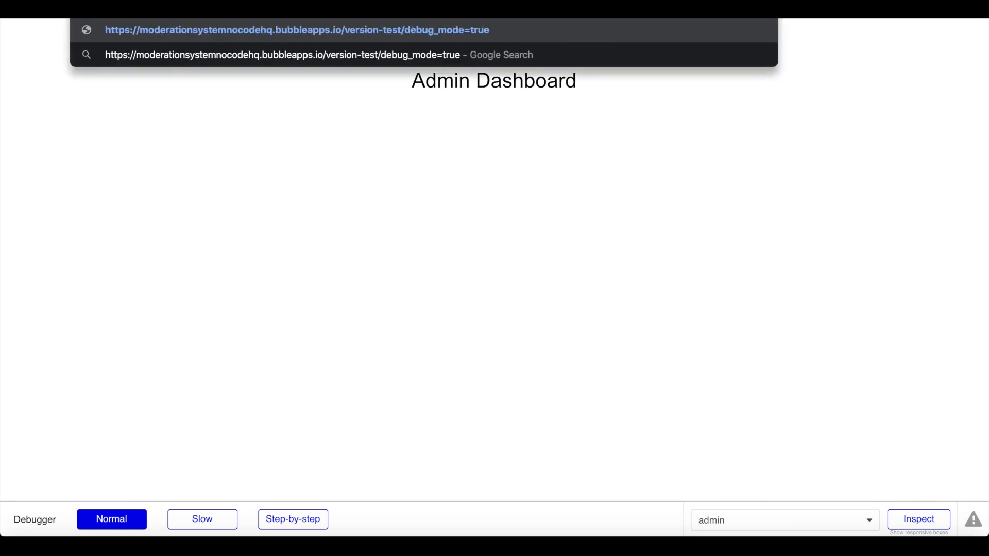
key("Return")
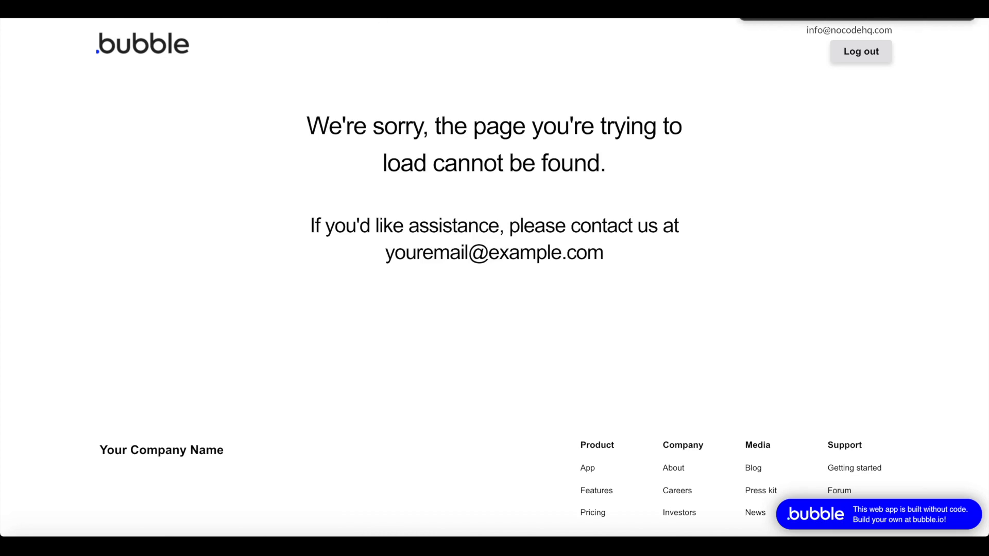
key("super+r")
- Back in the editor, switch to the index page and preview it
left_click(99, 11)
left_click(125, 36)
left_click(63, 91)
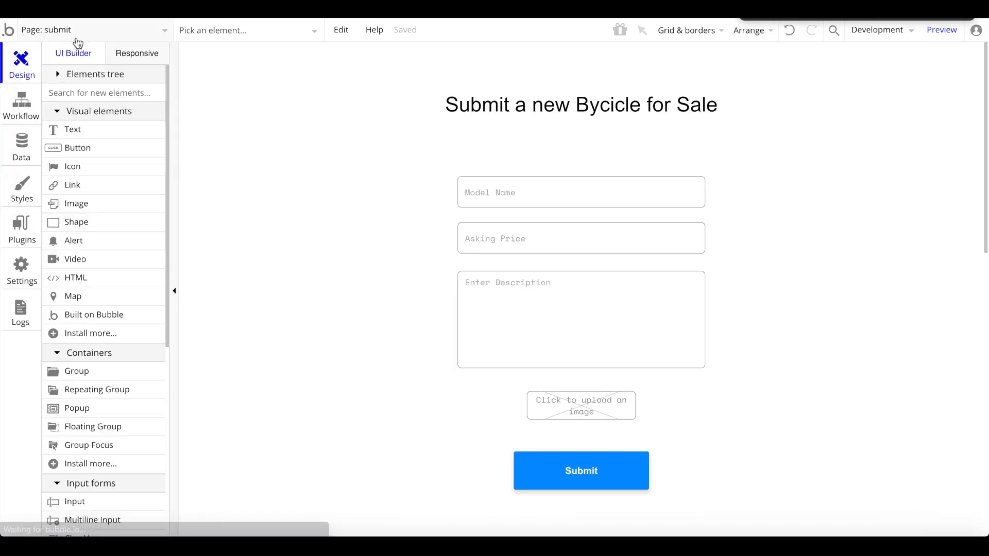
left_click(77, 32)
left_click(64, 75)
left_click(927, 31)
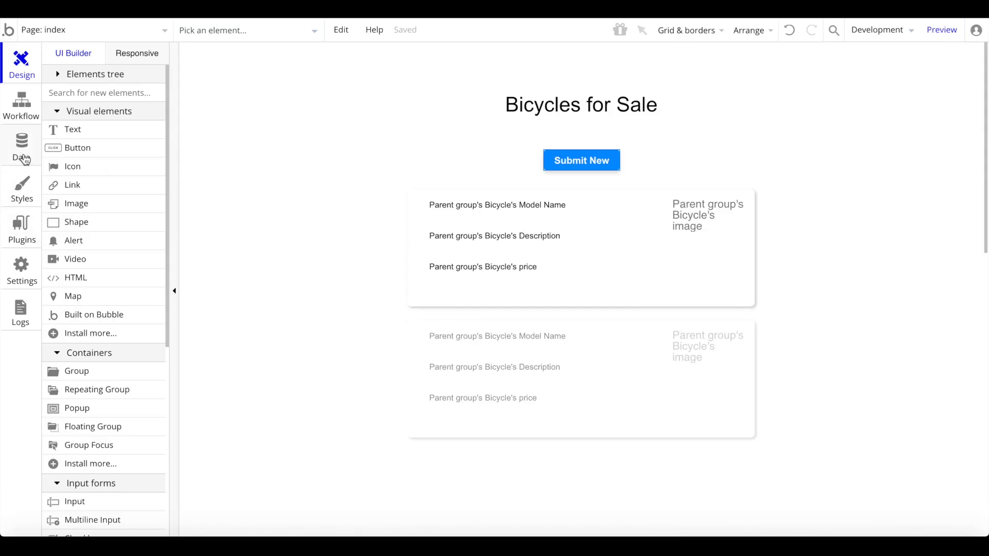
- Run as the regular user and submit a listing 'acads' with description 'asdasdasdasd'
left_click(22, 150)
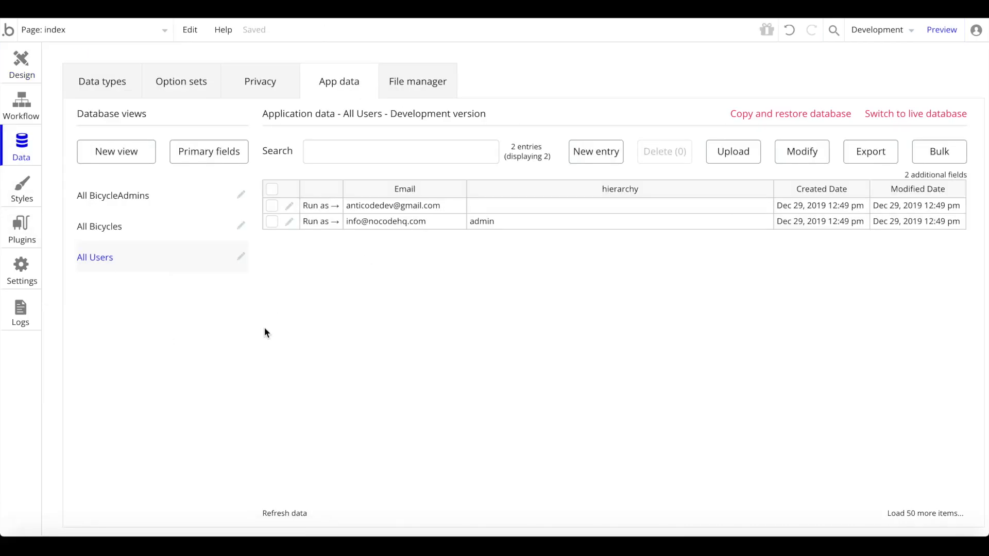
left_click(321, 206)
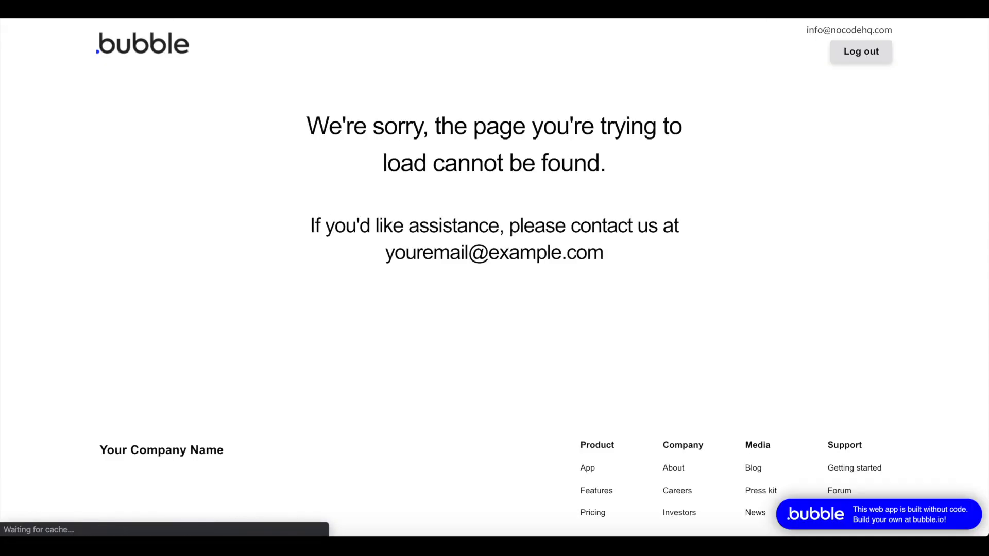
left_click(516, 143)
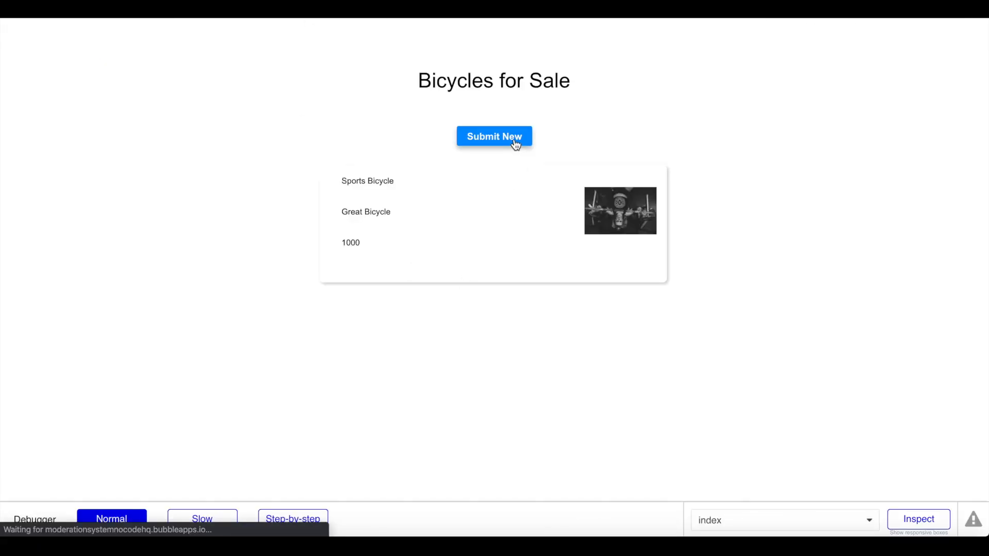
left_click(452, 171)
type("acads")
key("Tab")
type("asdasdasdasd")
left_click(529, 457)
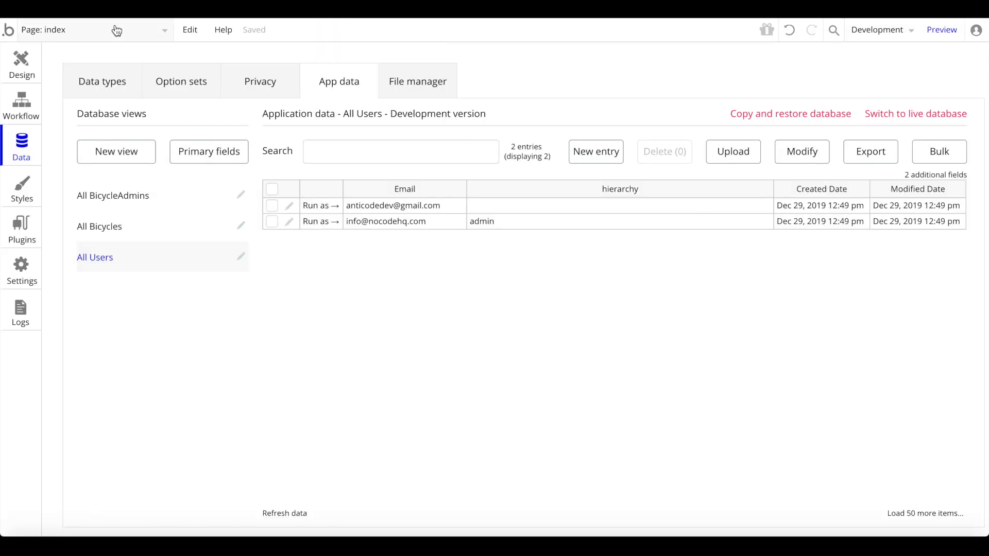
- Preview the Admin Dashboard, deny the acads listing, and return to the index page
left_click(93, 30)
left_click(206, 75)
left_click(273, 76)
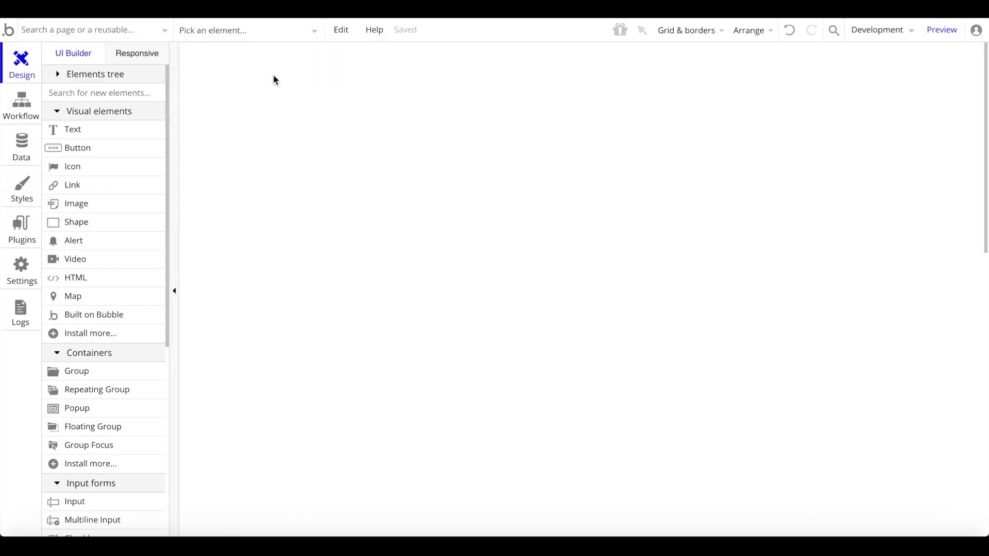
left_click(941, 30)
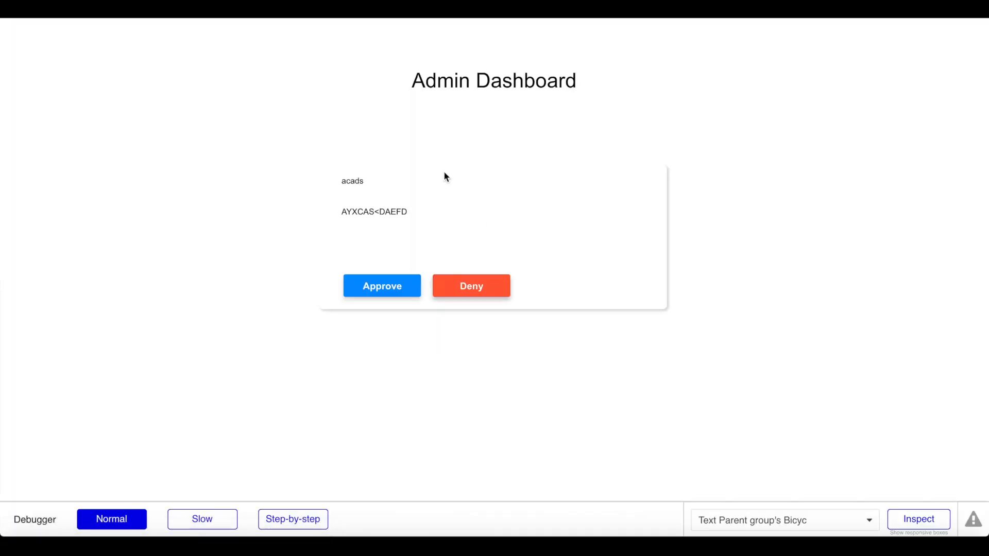
left_click_drag(342, 179, 435, 219)
left_click(435, 219)
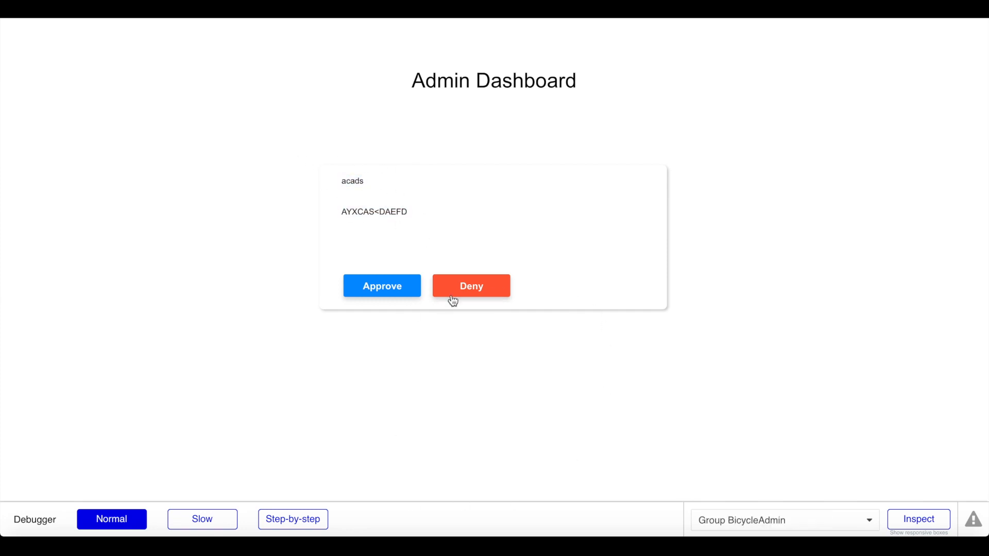
left_click(475, 283)
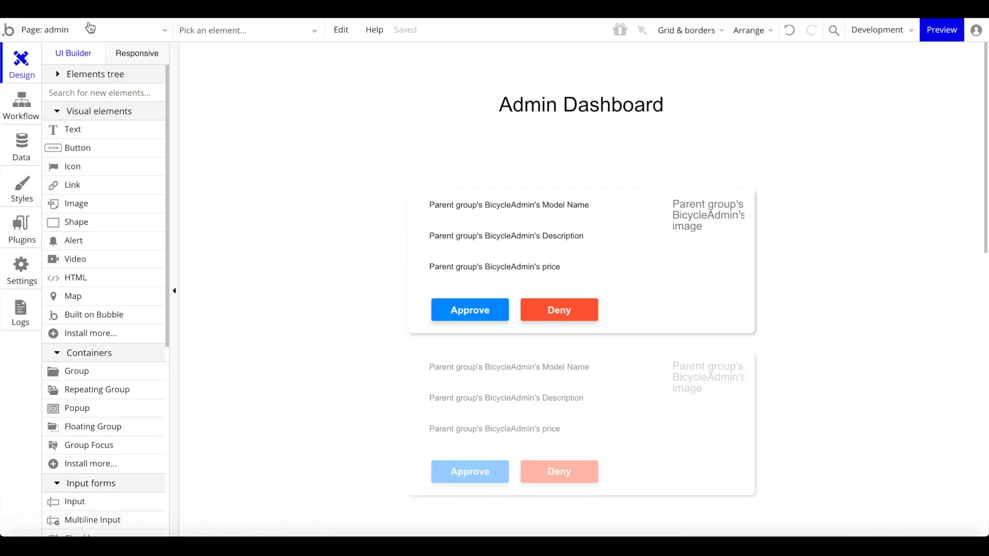
left_click(78, 30)
left_click(66, 78)
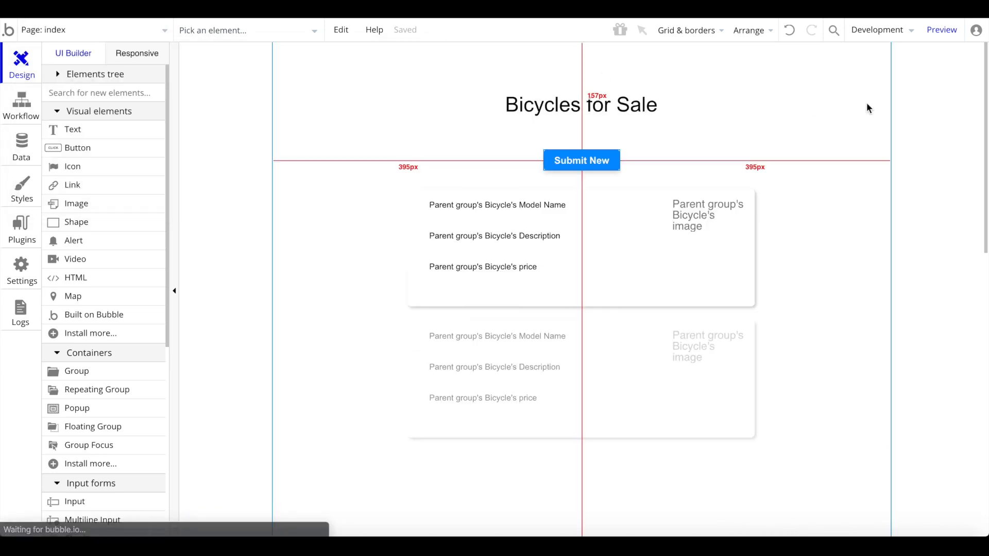
- Preview the index page and scroll through the bicycle list
left_click(940, 31)
scroll(598, 153, "down", 2)
scroll(597, 154, "up", 3)
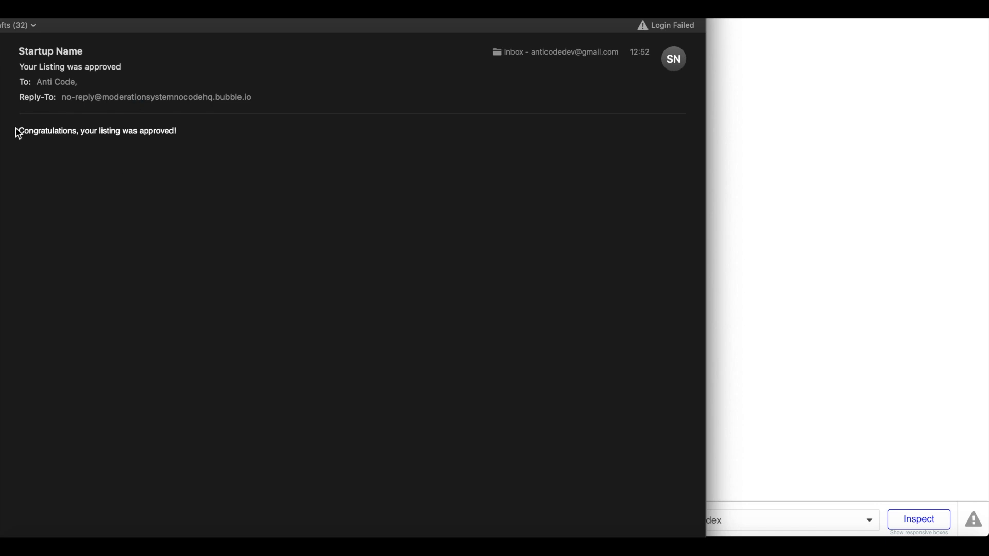
- Read the approval email and the newer 12:53 not-approved email, then return to the preview
left_click_drag(18, 133, 242, 152)
left_click(344, 173)
left_click_drag(132, 15, 171, 11)
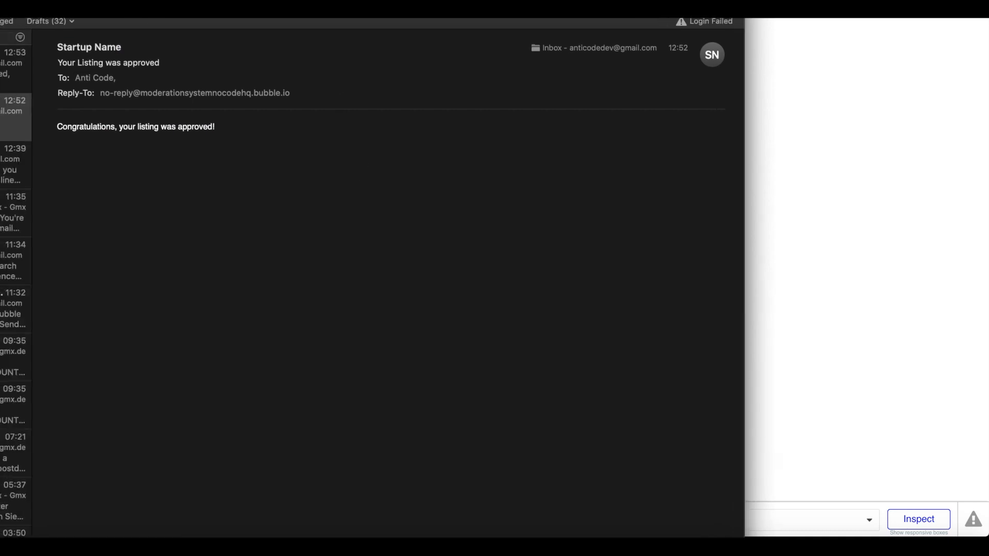
left_click(8, 58)
left_click_drag(304, 13, 270, 12)
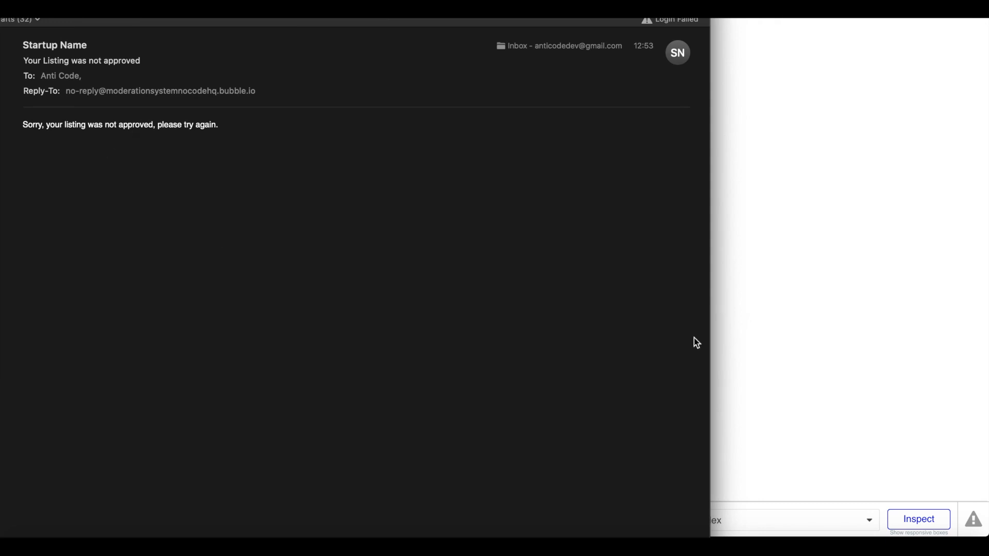
left_click(830, 267)
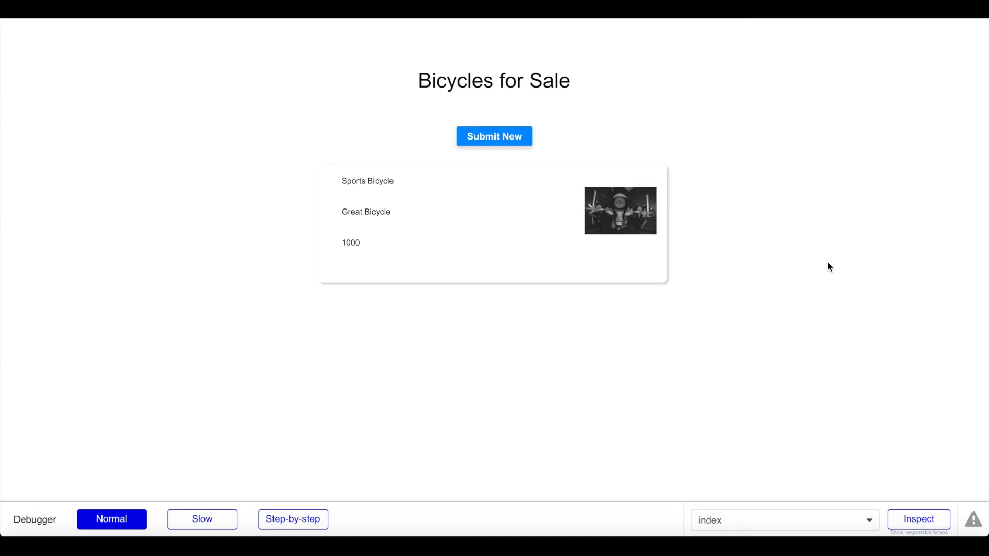